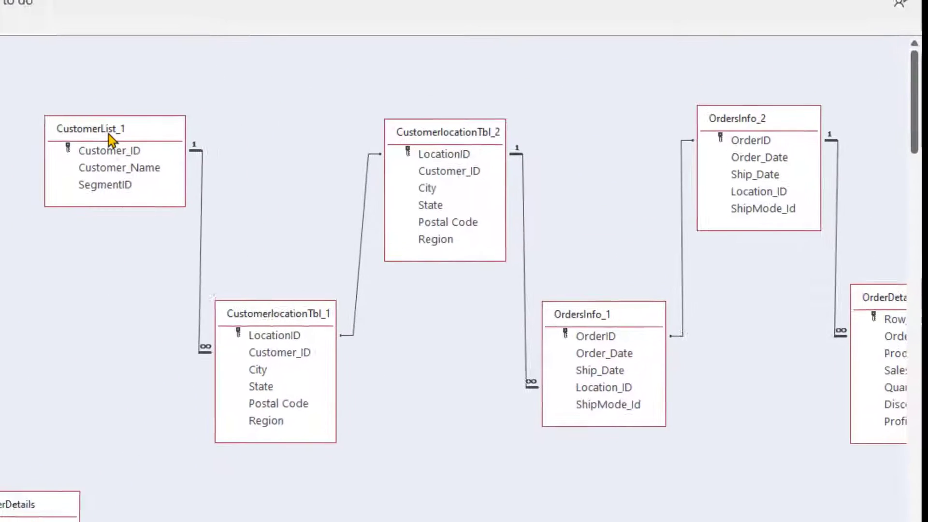
Step: Trace the chain of related tables in the relationships diagram from CustomerList_1 through the location and orders tables to the order details table
left_click(296, 54)
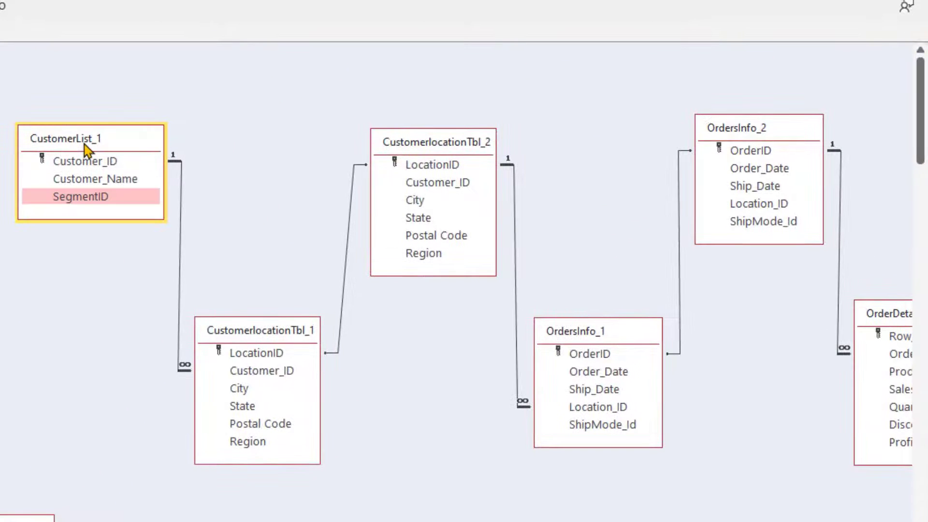
left_click(228, 351)
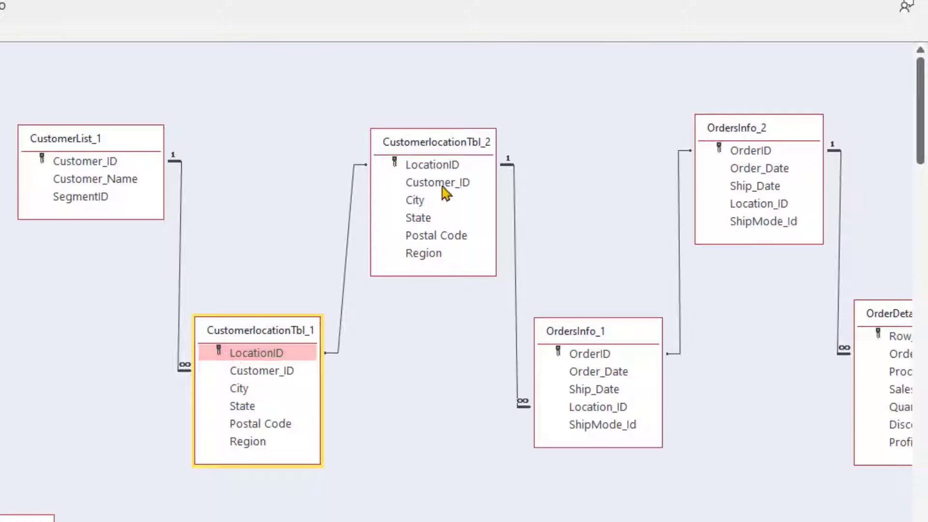
left_click(431, 164)
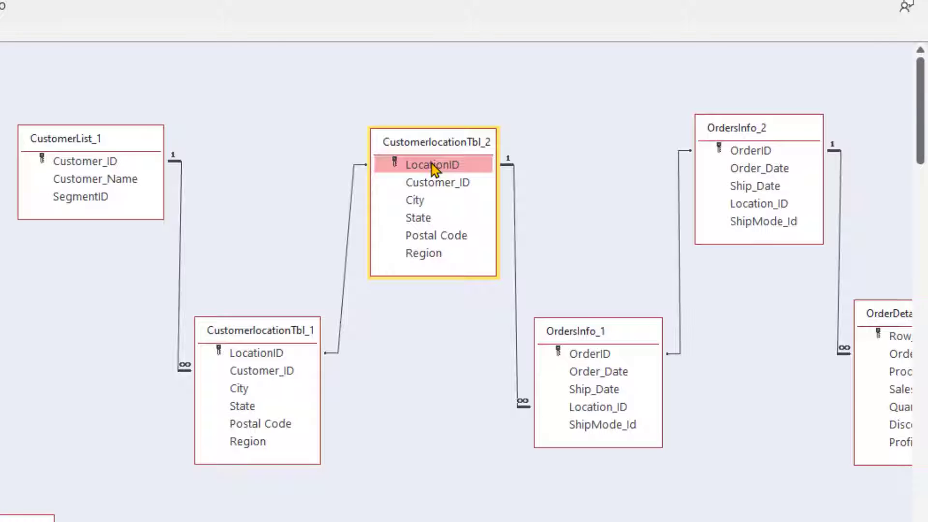
left_click(598, 372)
left_click(763, 169)
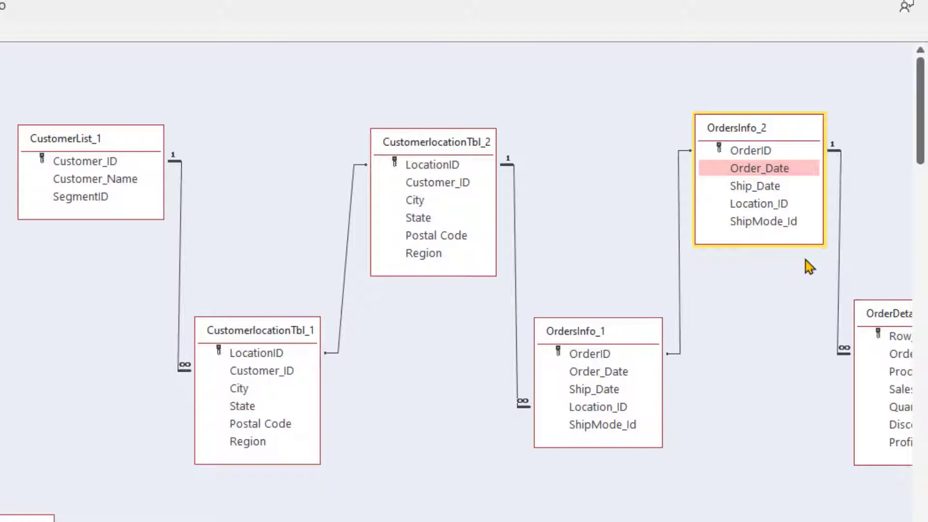
left_click(888, 358)
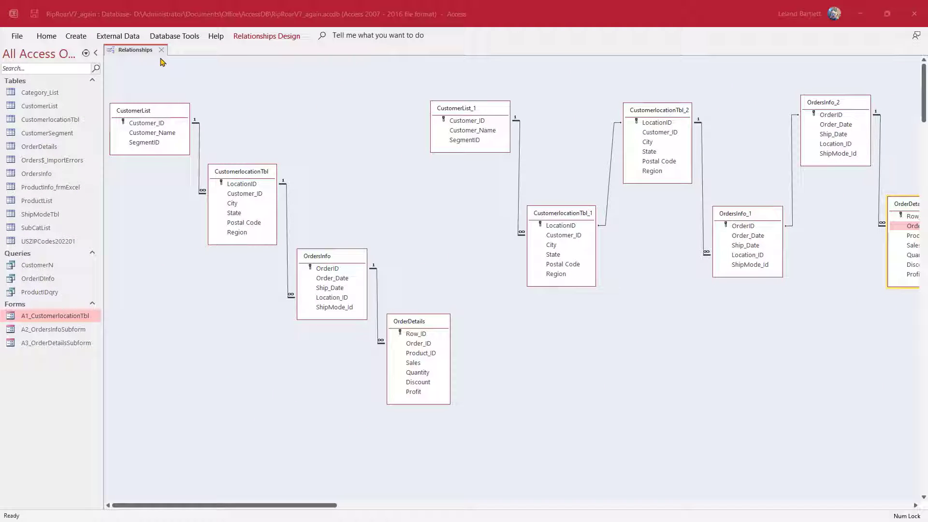
Step: Start a new form with the Form Wizard and add all fields from the CustomerList table
left_click(76, 35)
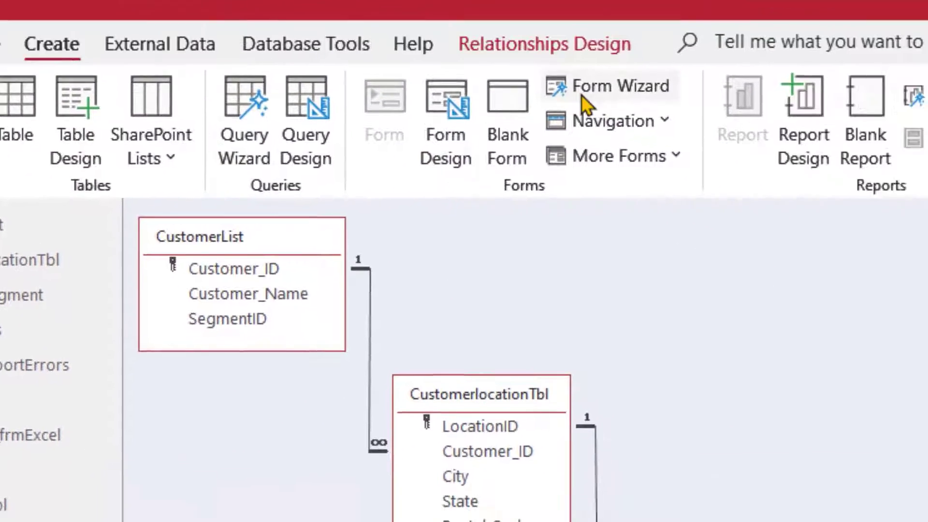
left_click(730, 145)
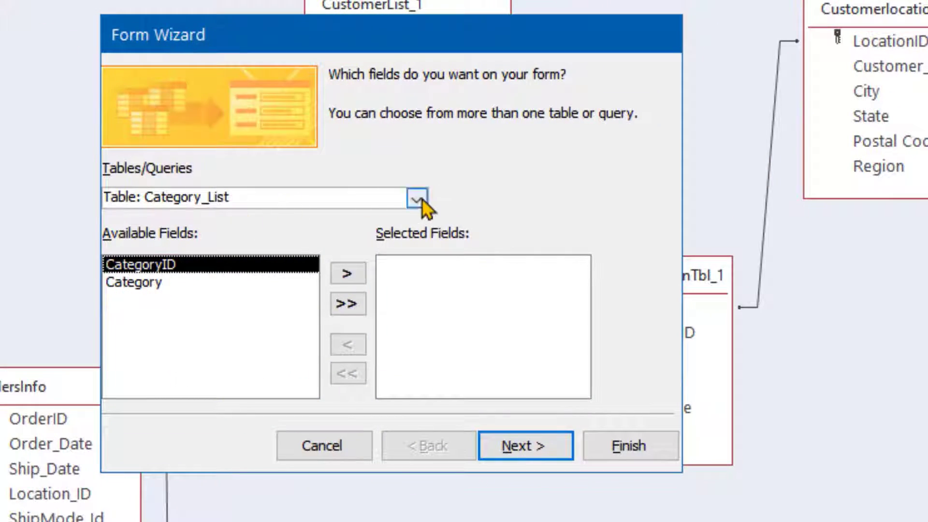
left_click(417, 198)
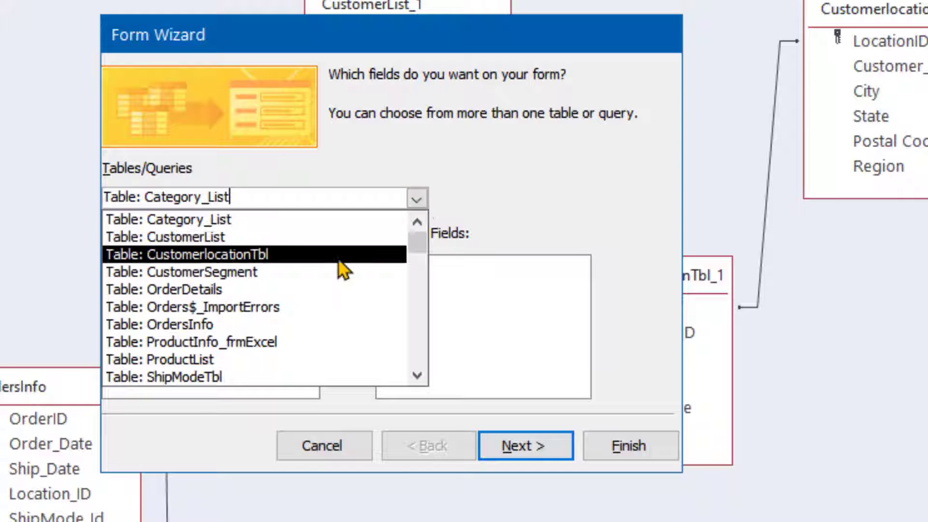
left_click(227, 239)
left_click(348, 304)
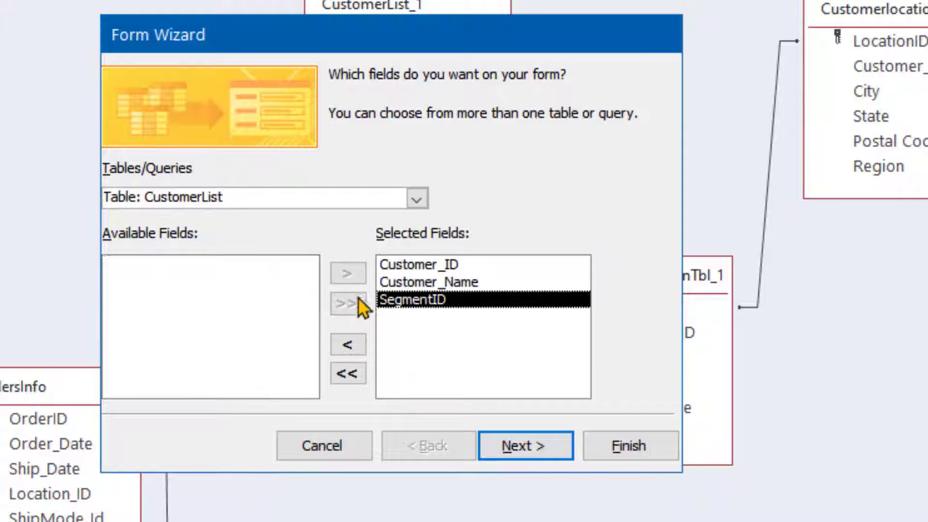
Step: Add all fields from the CustomerlocationTbl table to the form's selected fields
left_click(417, 198)
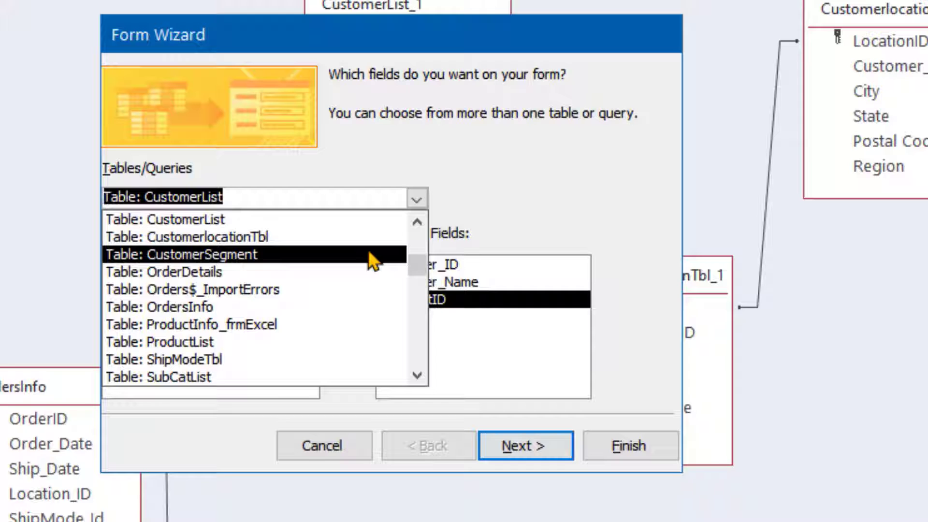
left_click(365, 237)
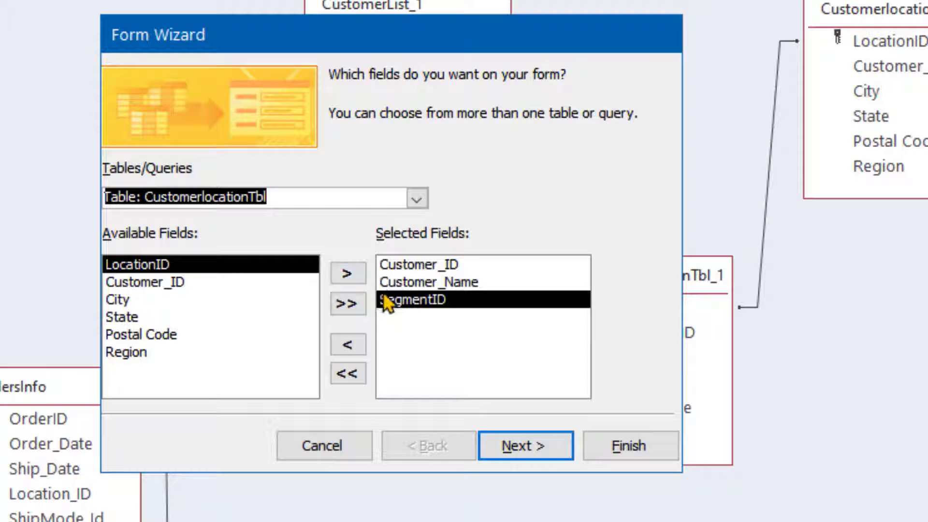
left_click(347, 304)
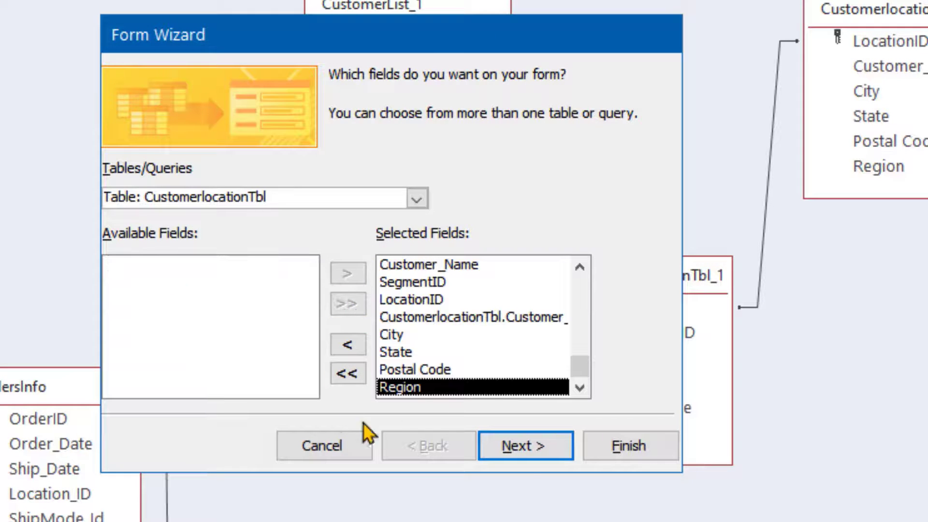
Step: View the data by CustomerList as a form with subform, and choose the Tabular layout for the subform
left_click(525, 450)
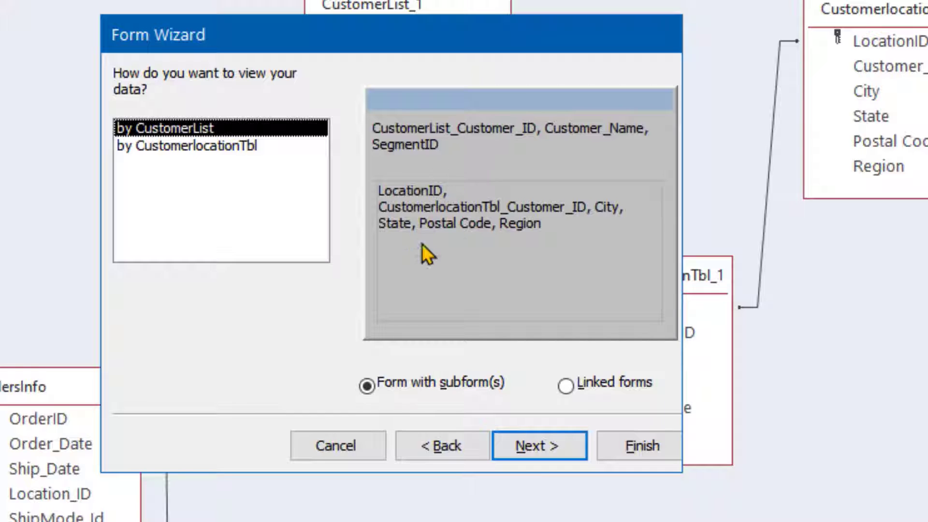
left_click(531, 450)
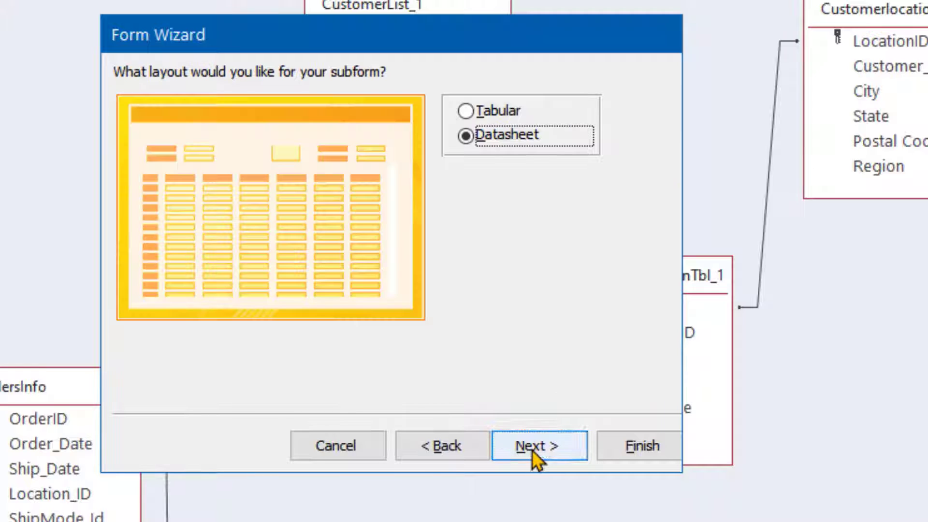
key("Up")
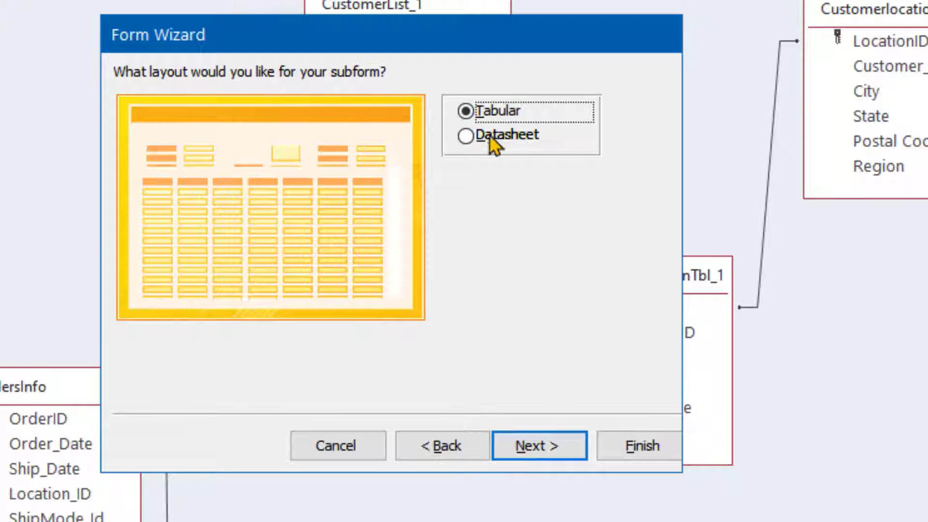
left_click(548, 454)
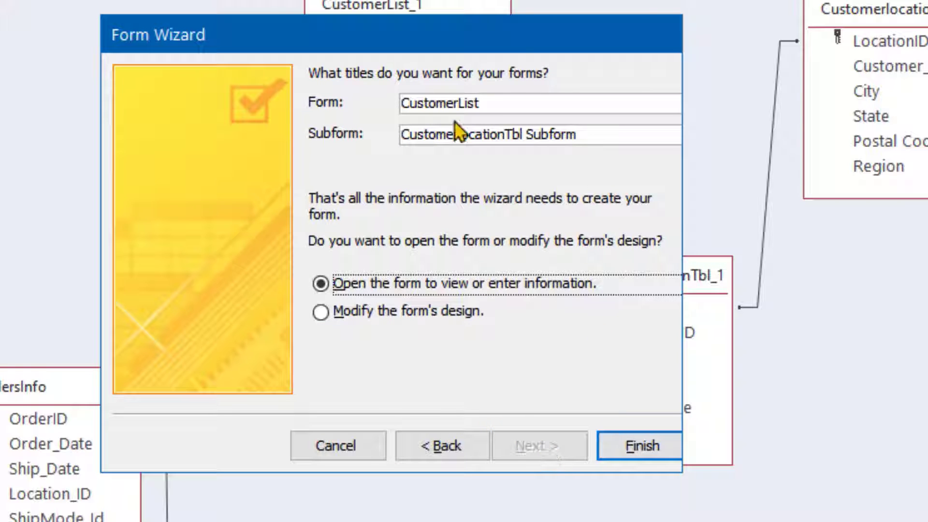
Step: Title the main form B1_CustomerList
left_click(403, 103)
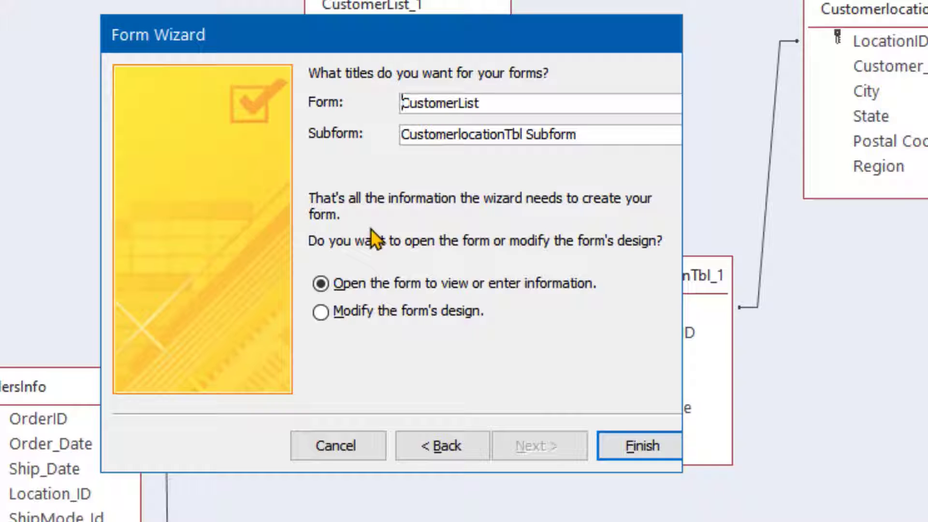
type("B")
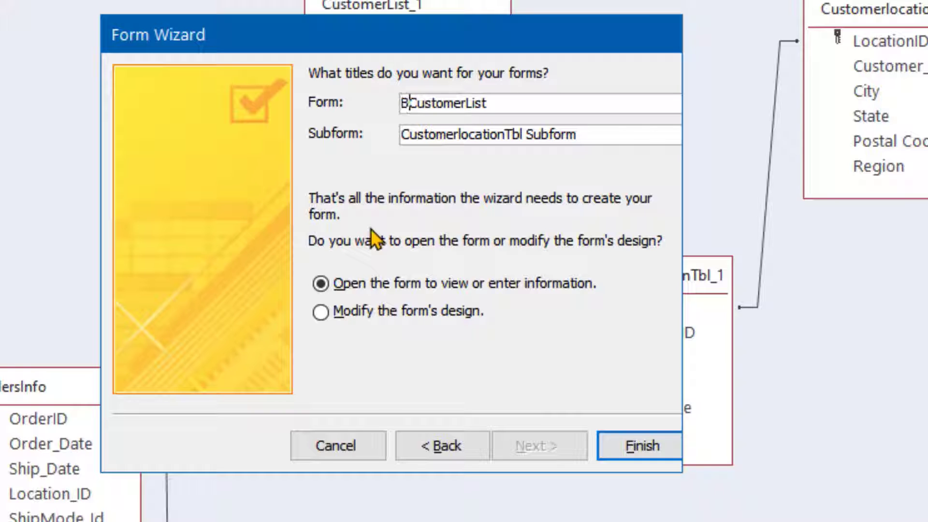
type("1")
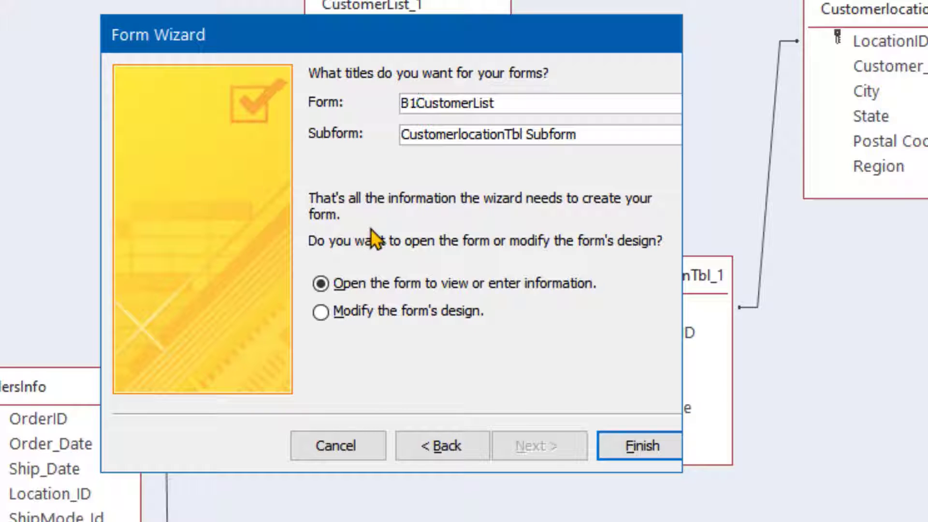
type("_")
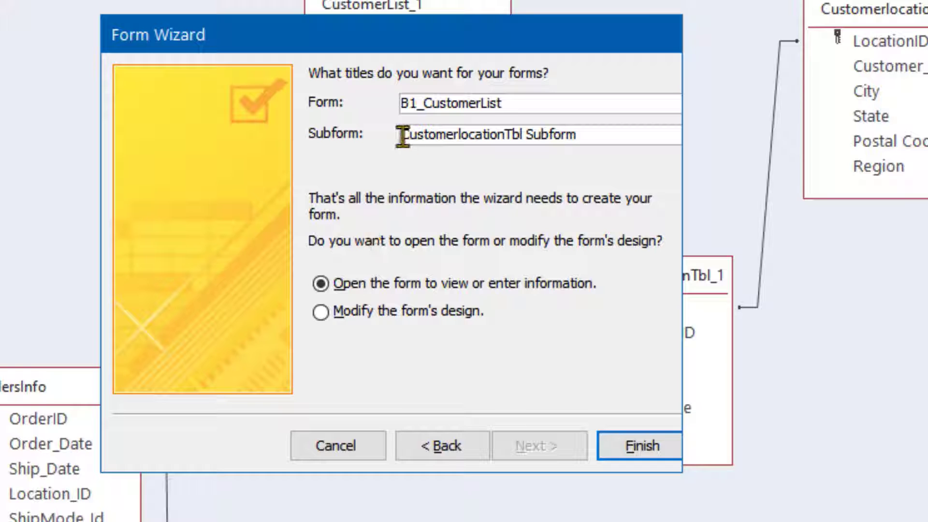
Step: Title the subform B2 CustomerlocationTblSubform and finish creating the form for viewing
key("Tab")
key("Home")
type("B2")
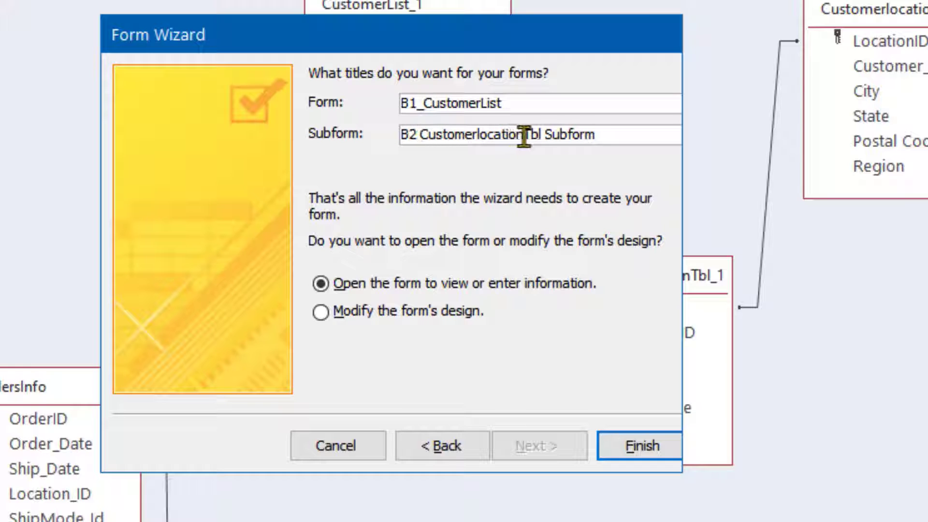
left_click(545, 135)
key("BackSpace")
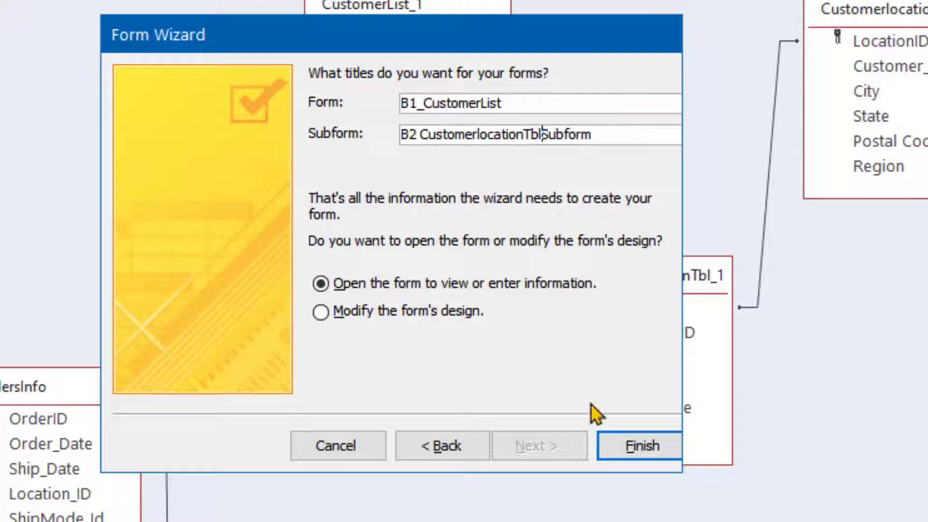
left_click(624, 441)
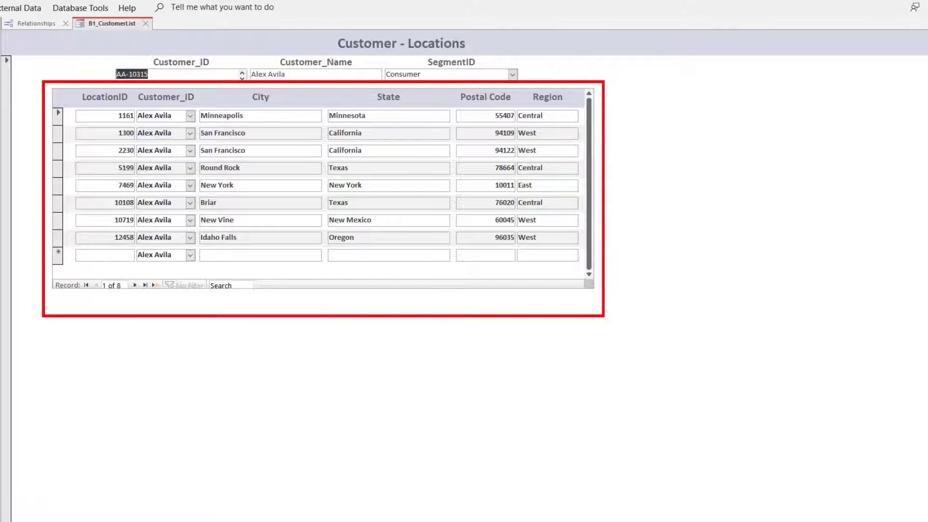
Step: Browse forward through the customer records in the B1_CustomerList form to check each customer's locations
key("Page_Down")
key("Page_Down")
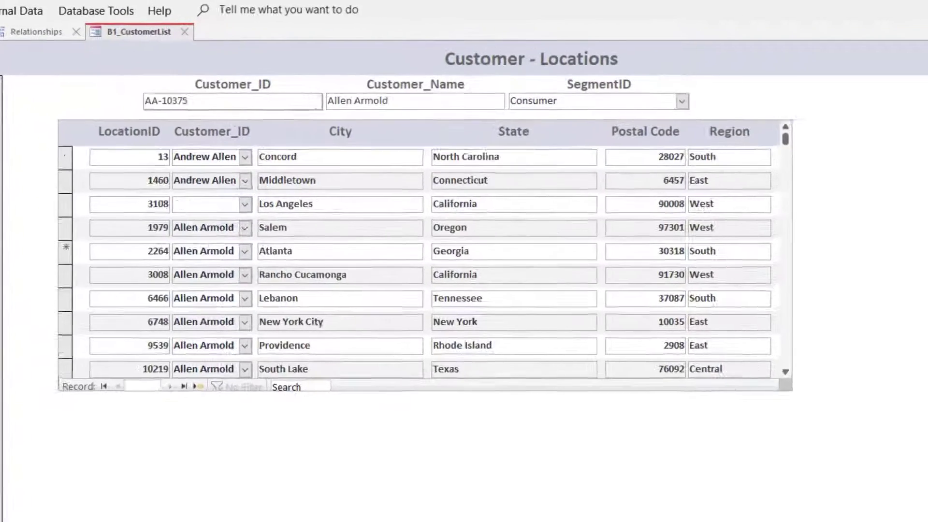
key("Page_Down")
key("Page_Down")
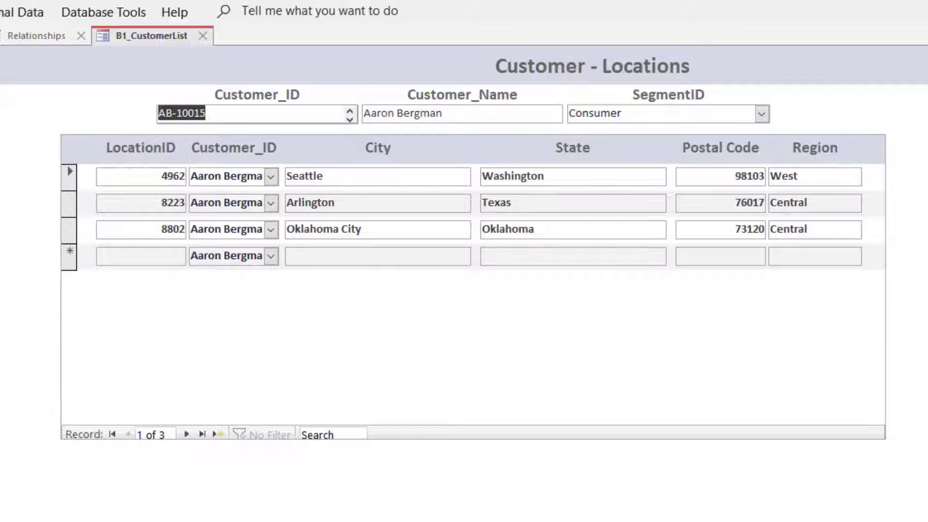
key("Page_Down")
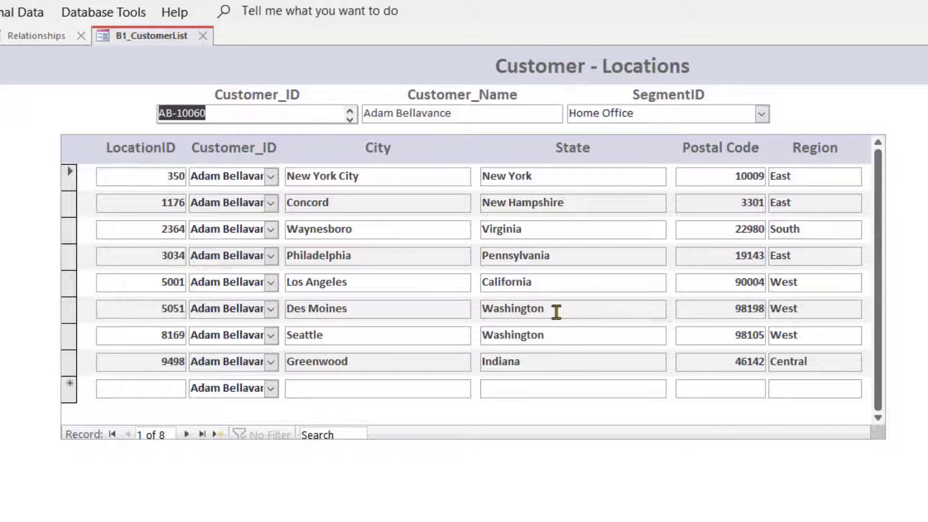
Step: Place the cursor in a City field of the locations subform and browse forward through further customer records from there
left_click(447, 282)
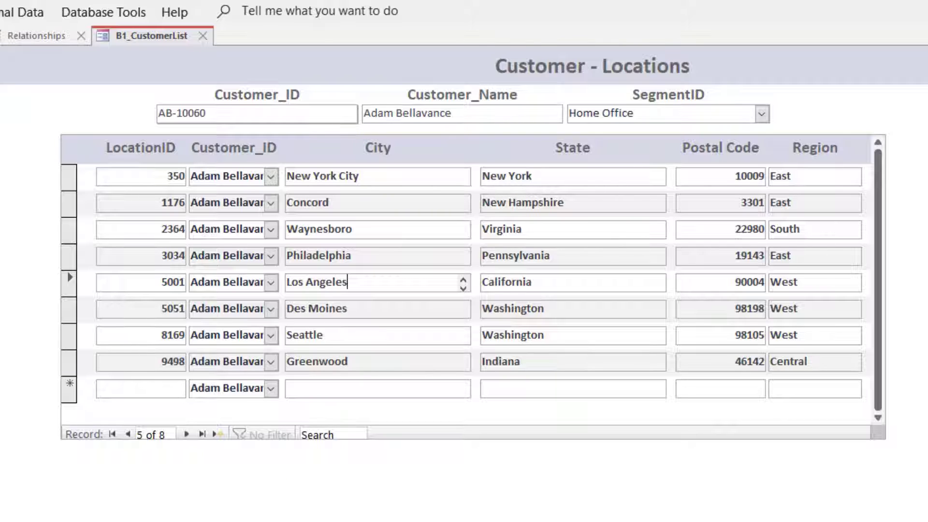
key("ctrl+Page_Down")
key("ctrl+Page_Down")
key("ctrl+Page_Down")
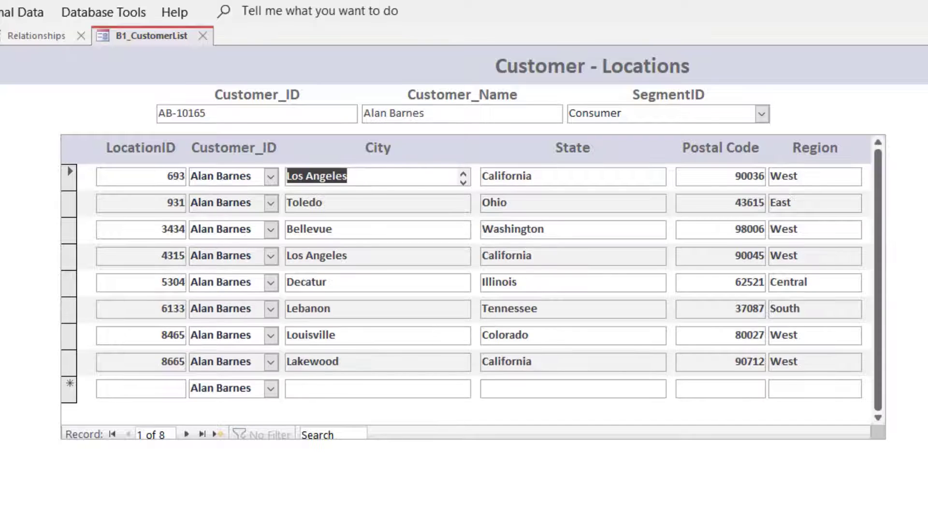
key("ctrl+Page_Down")
key("ctrl+Page_Down")
key("ctrl+Page_Down")
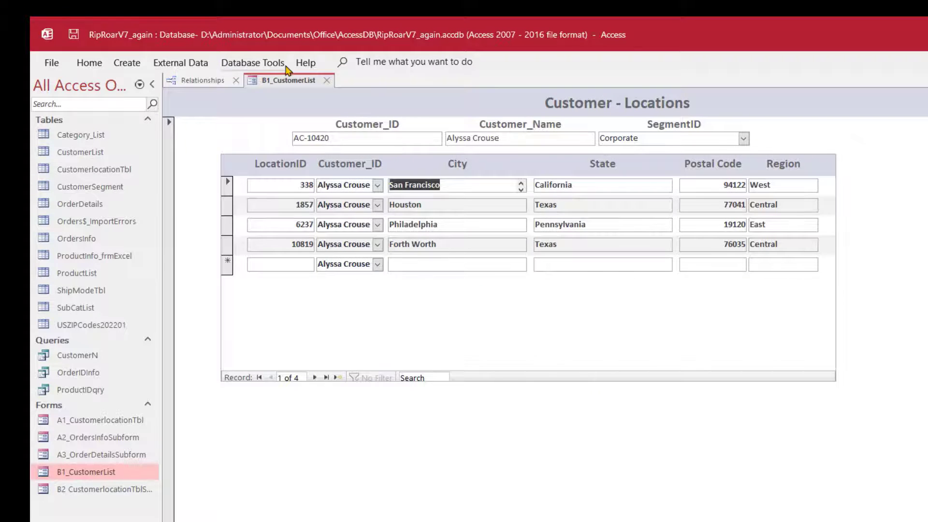
Step: Start another form with the Form Wizard and add all fields from the CustomerlocationTbl table
left_click(124, 68)
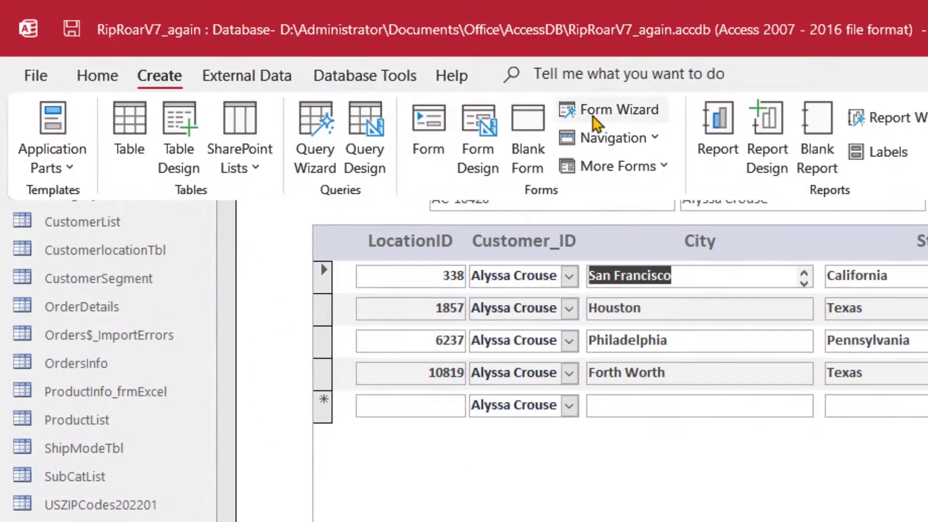
left_click(596, 115)
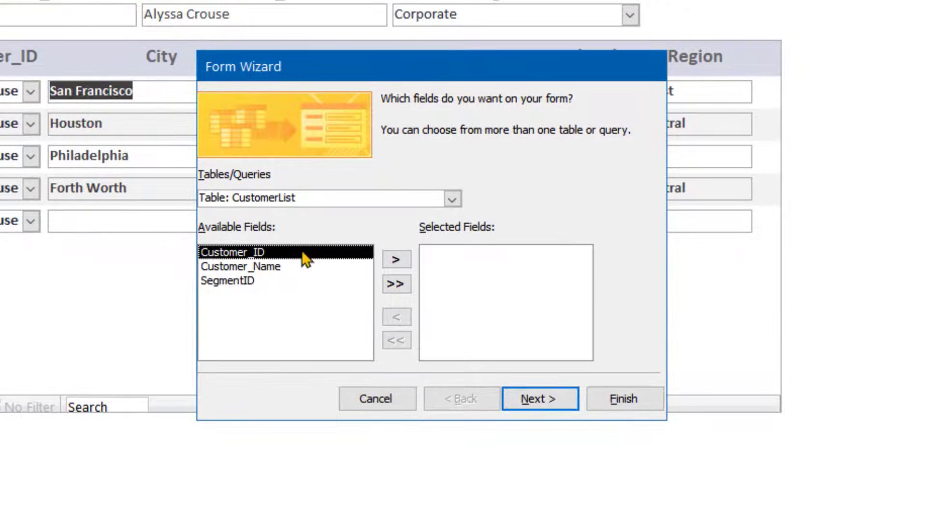
left_click(452, 199)
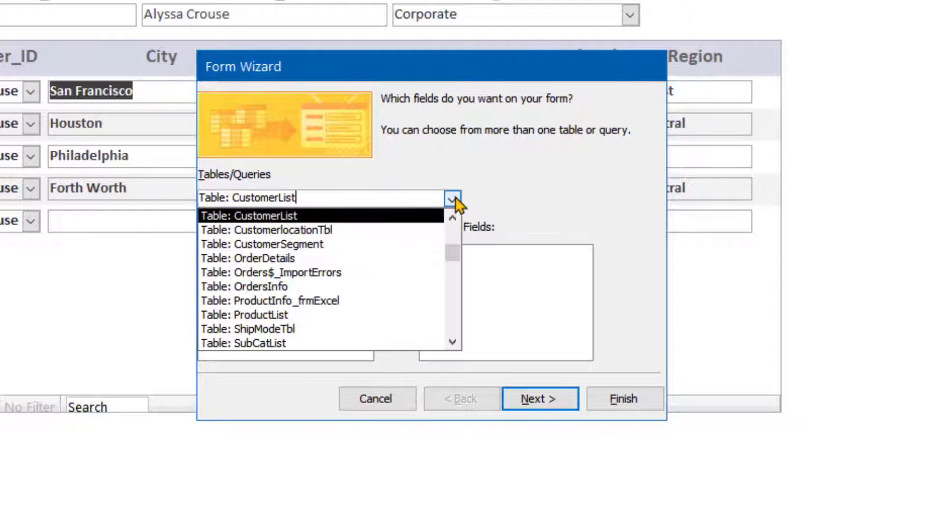
left_click(399, 230)
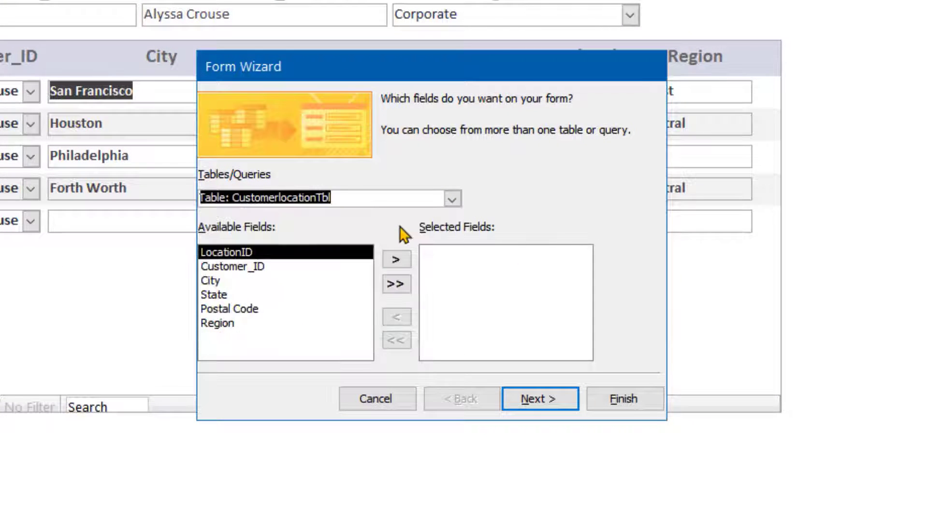
left_click(395, 285)
Step: Add all fields from the OrdersInfo table to the form's selected fields and continue to the data view options
left_click(451, 198)
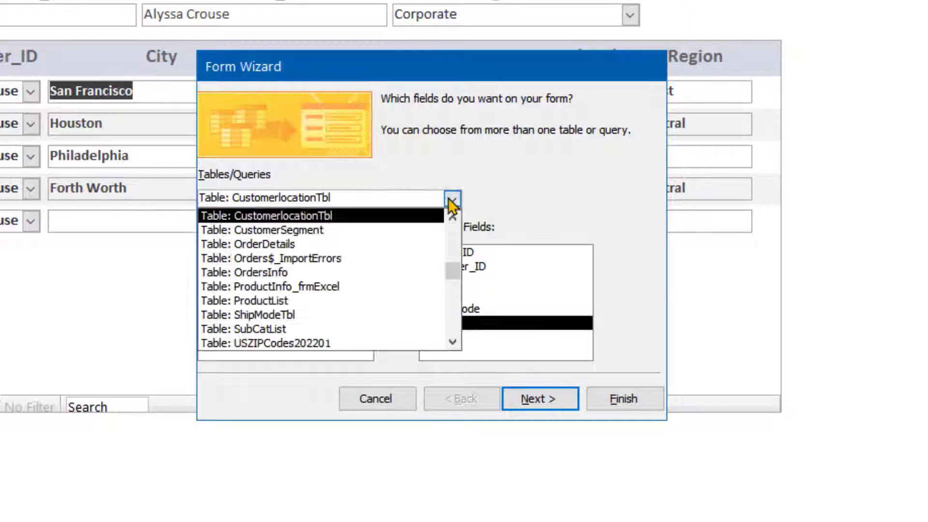
left_click(363, 273)
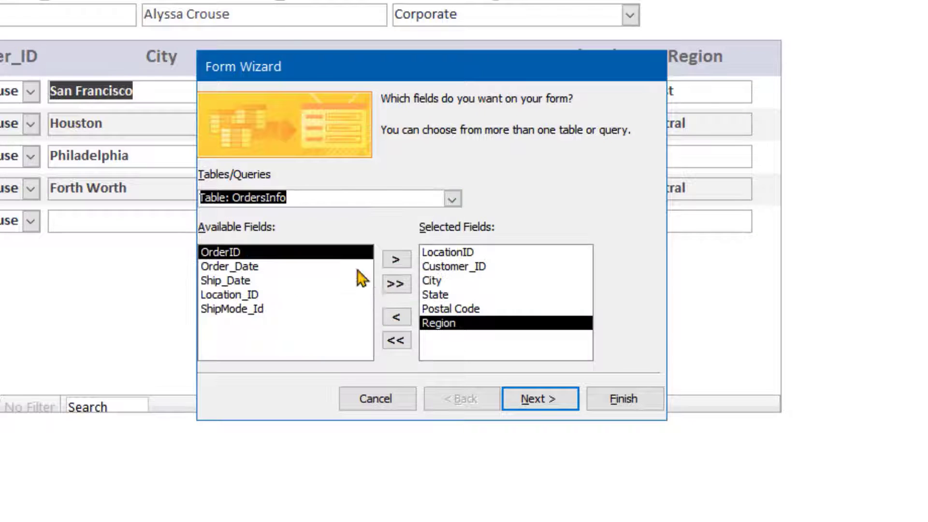
left_click(395, 285)
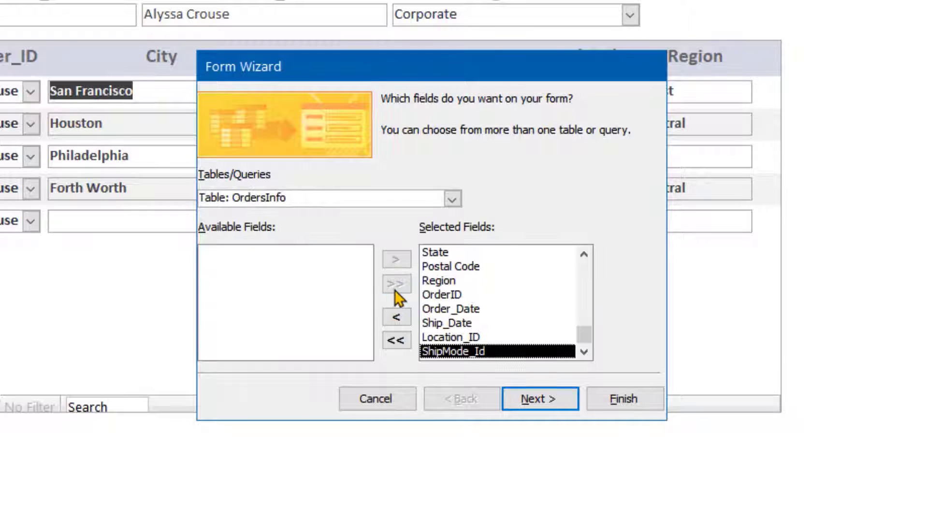
left_click(522, 399)
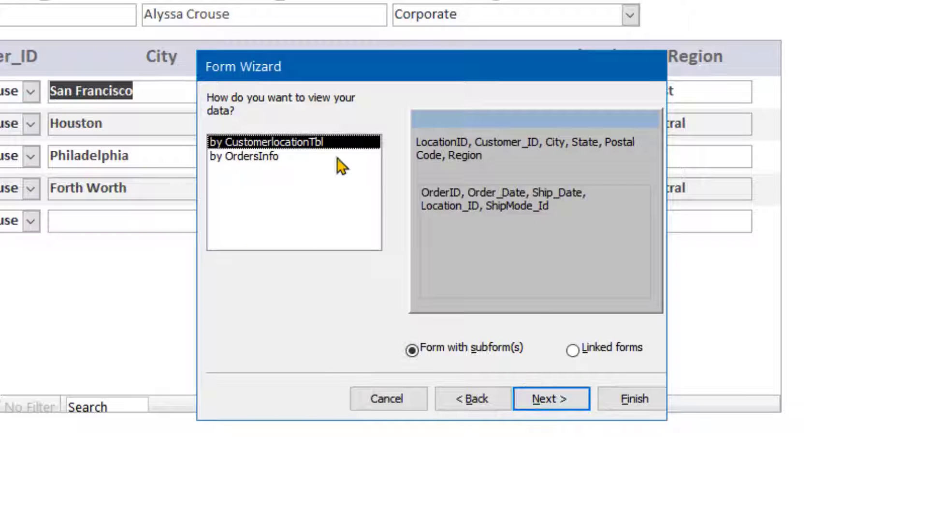
Step: Preview the view by OrdersInfo, settle on viewing by CustomerlocationTbl with subforms, and choose the Tabular subform layout
left_click(265, 155)
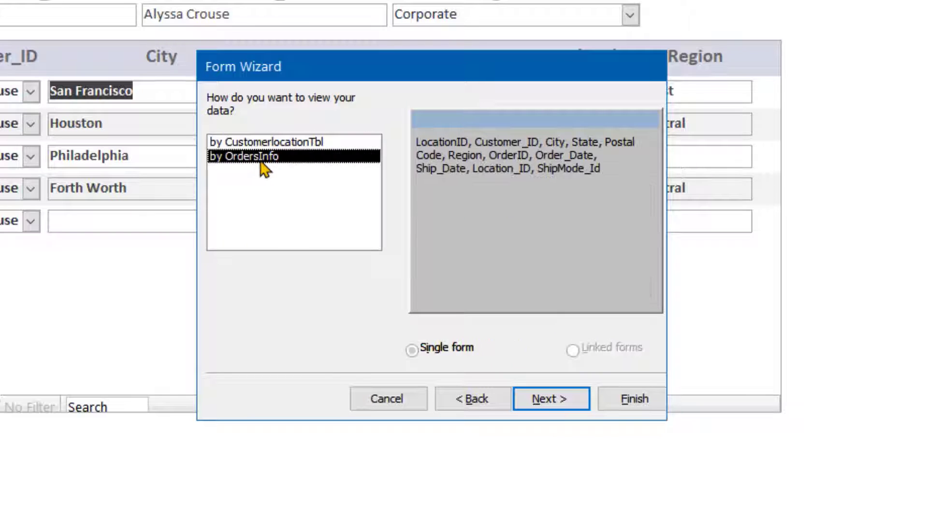
left_click(267, 142)
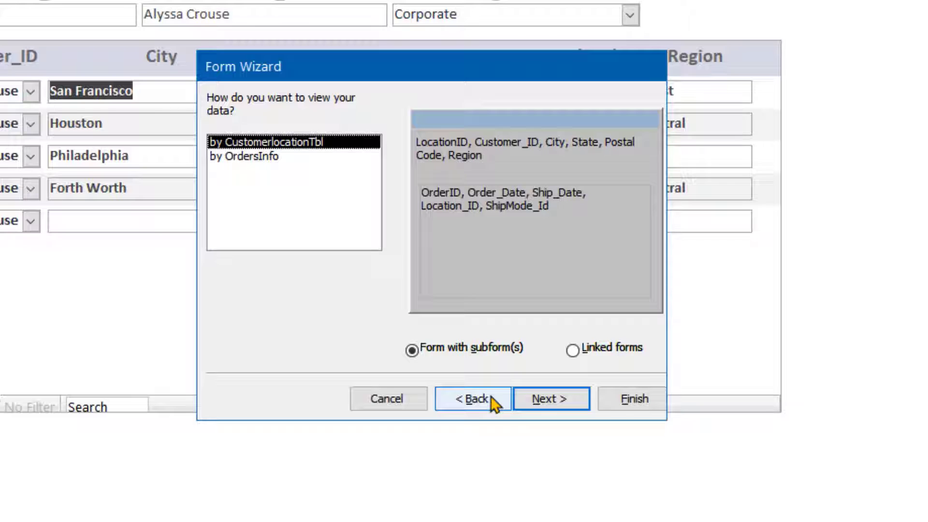
left_click(539, 402)
left_click(499, 127)
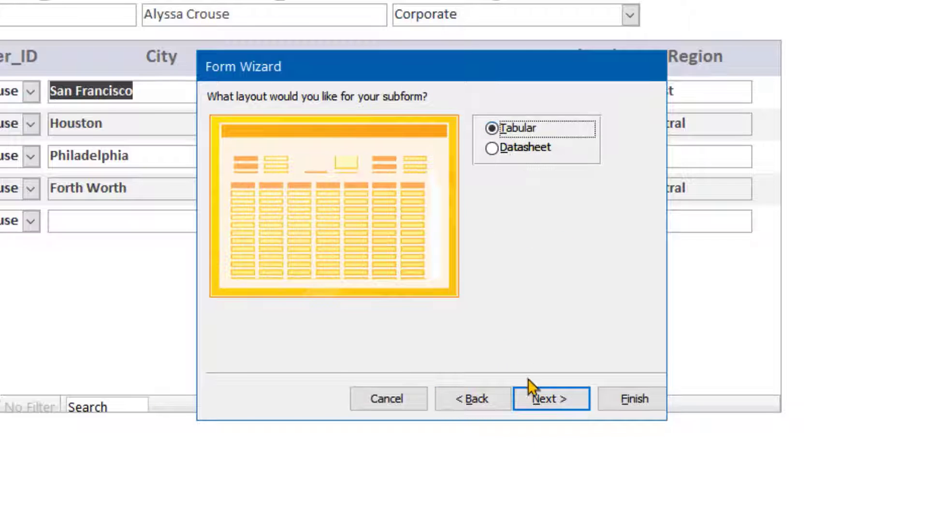
left_click(545, 403)
Step: Title the main form B3_CustomerlocationTbl and remove the space from the OrdersInfo subform title
double_click(441, 124)
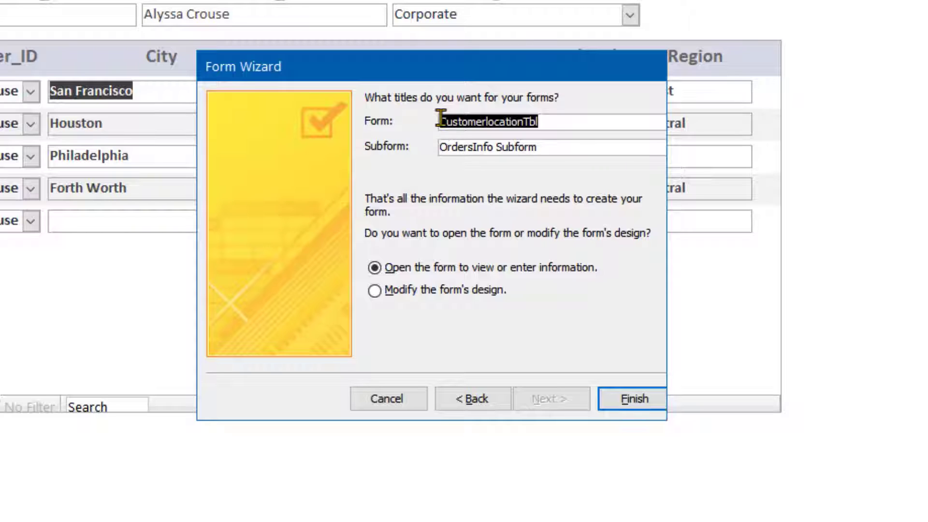
left_click(439, 122)
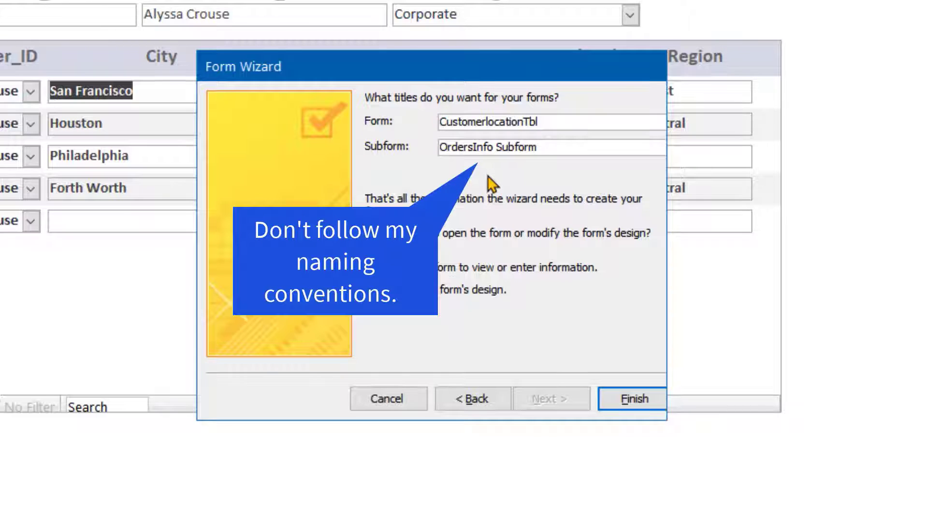
type("b")
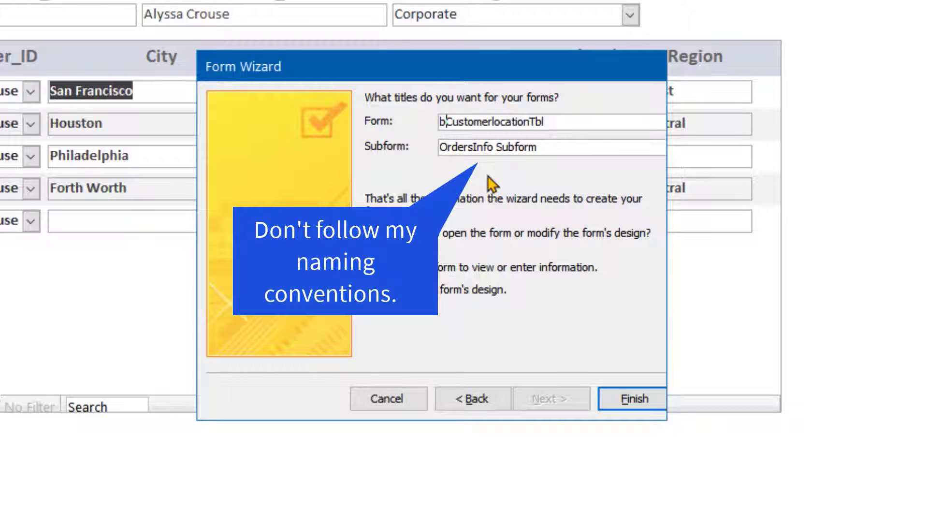
key("BackSpace")
type("B2_")
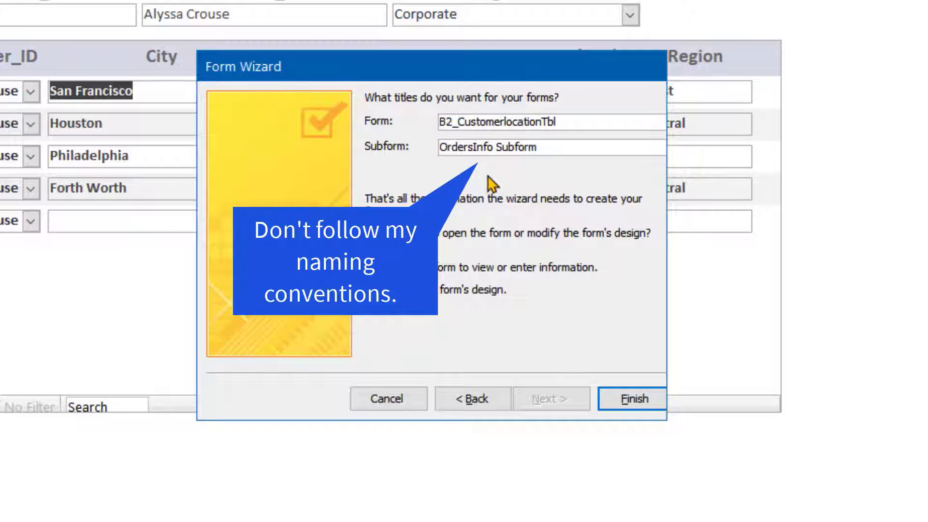
left_click(497, 147)
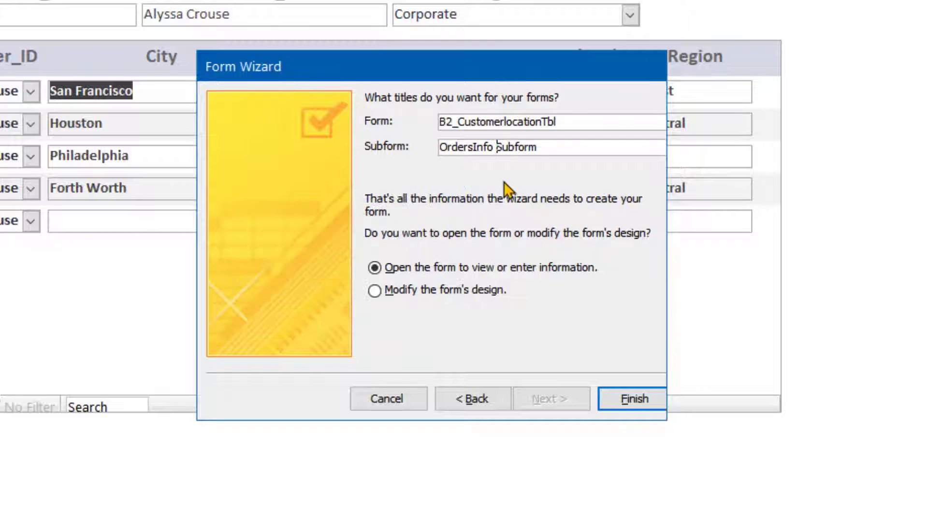
key("BackSpace")
left_click(453, 121)
key("BackSpace")
type("3")
Step: Title the subform B4_OrdersInfoSubform and finish creating the form for viewing
left_click(439, 147)
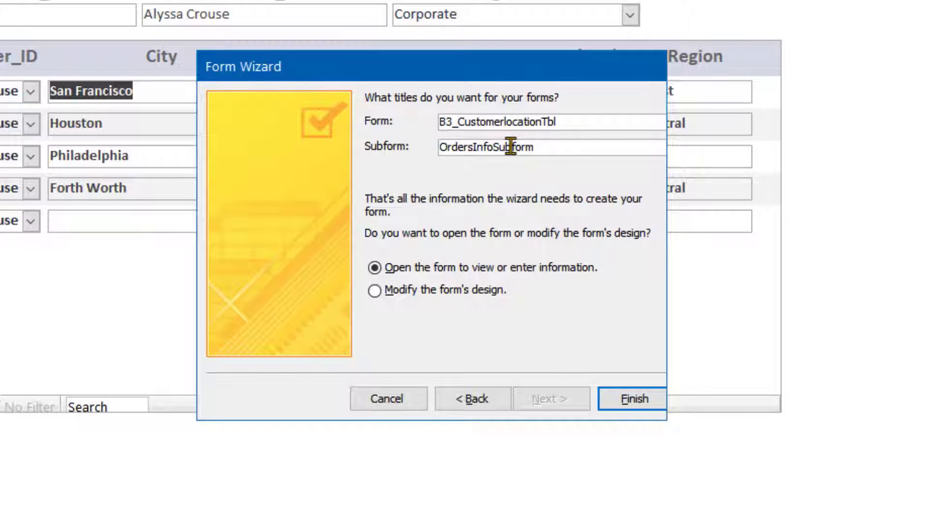
type("B4")
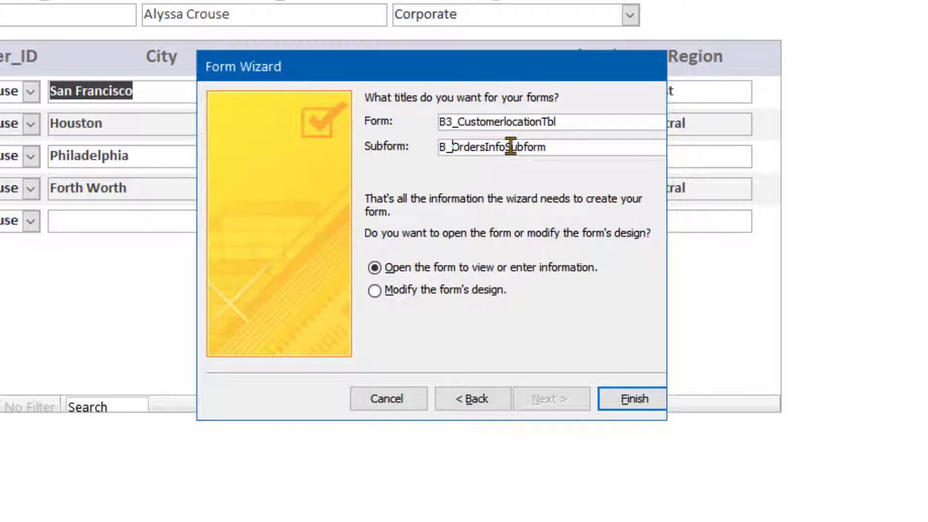
type("_")
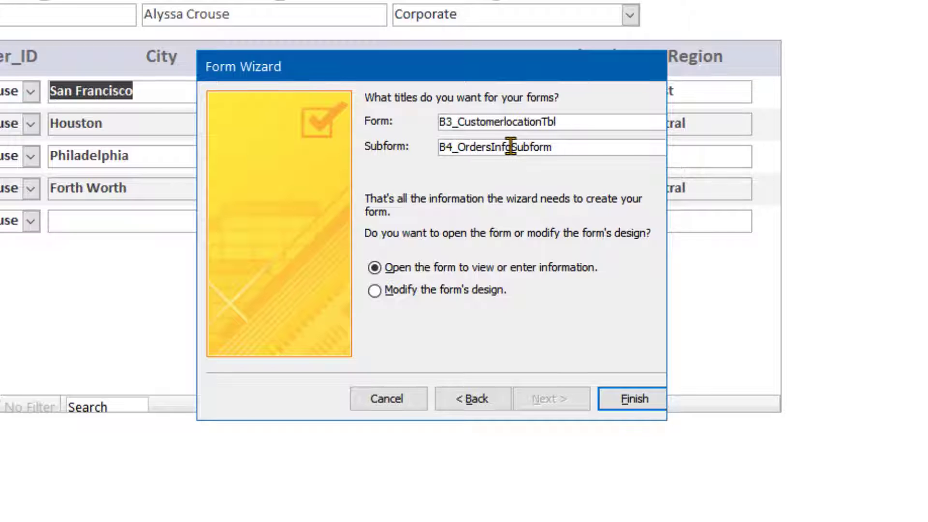
left_click(604, 399)
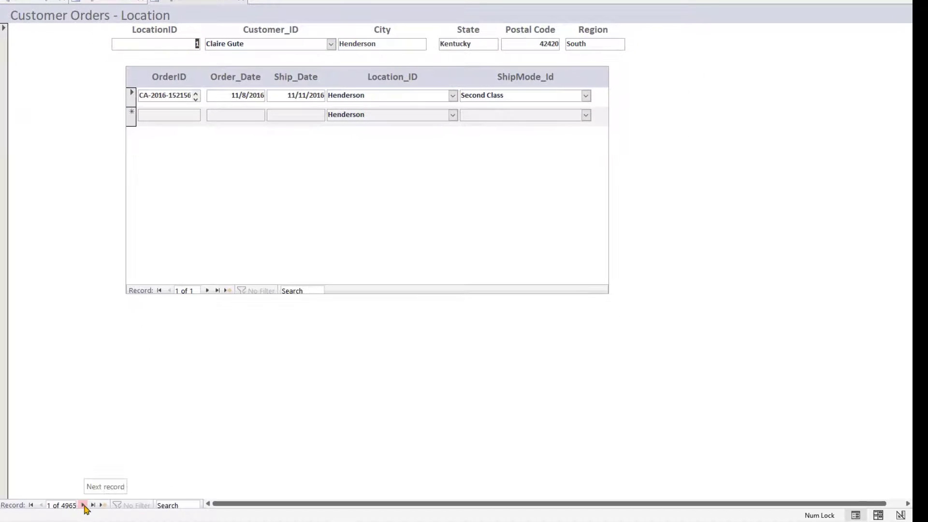
Step: Browse forward through the location records in the new form to compare each City with its orders' Location_ID
left_click(84, 506)
left_click(84, 505)
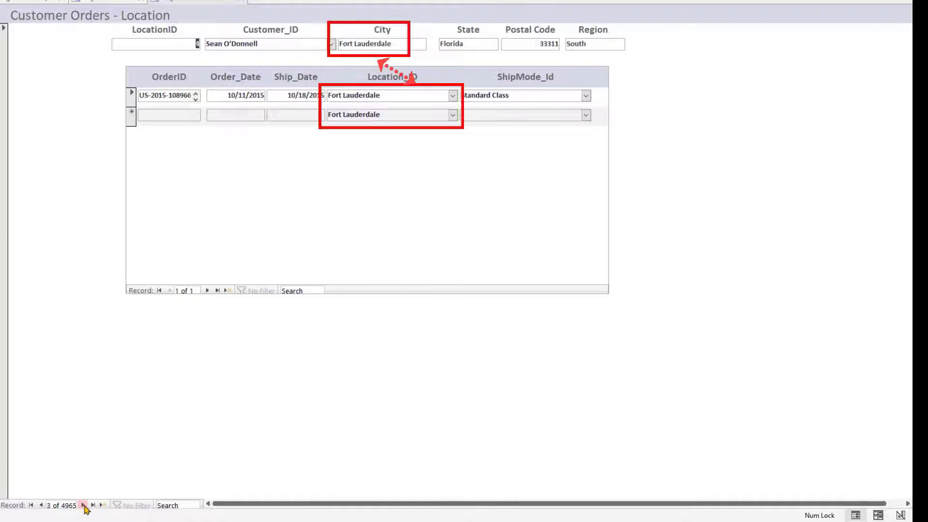
left_click(85, 506)
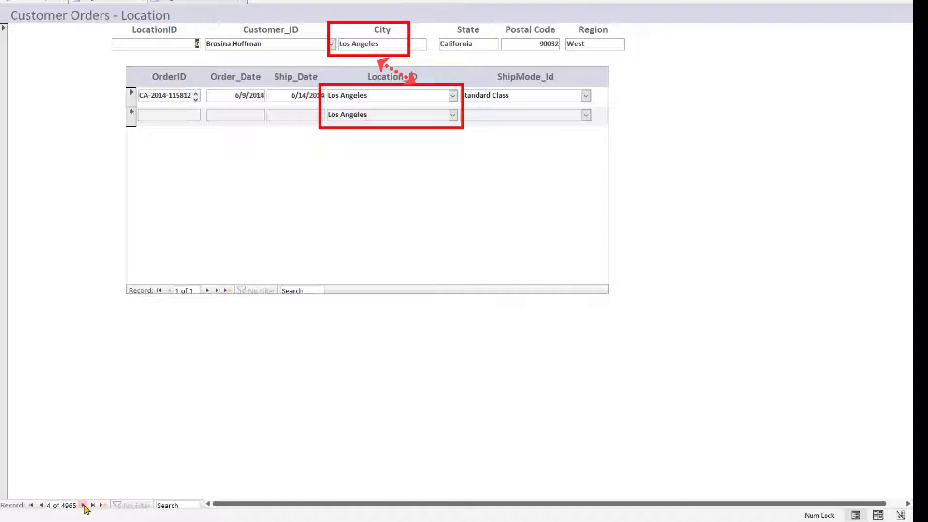
left_click(84, 505)
left_click(84, 506)
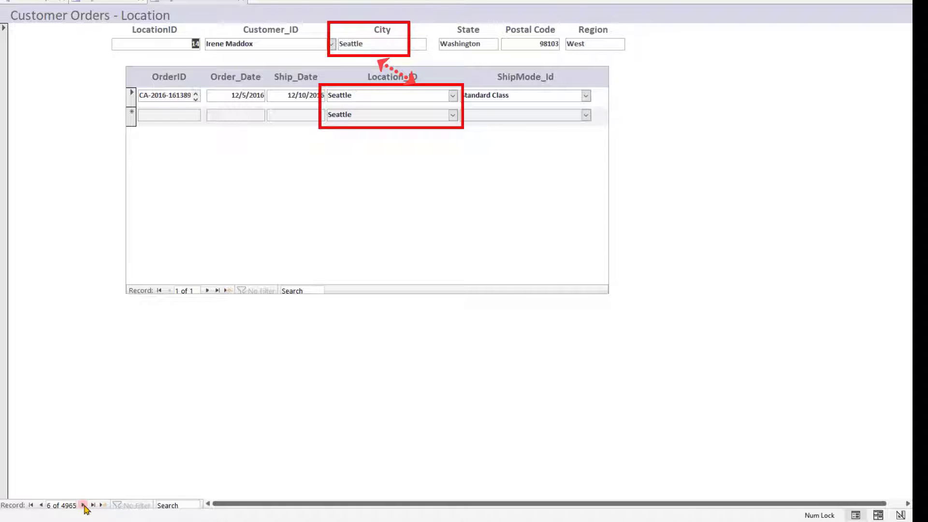
left_click(84, 506)
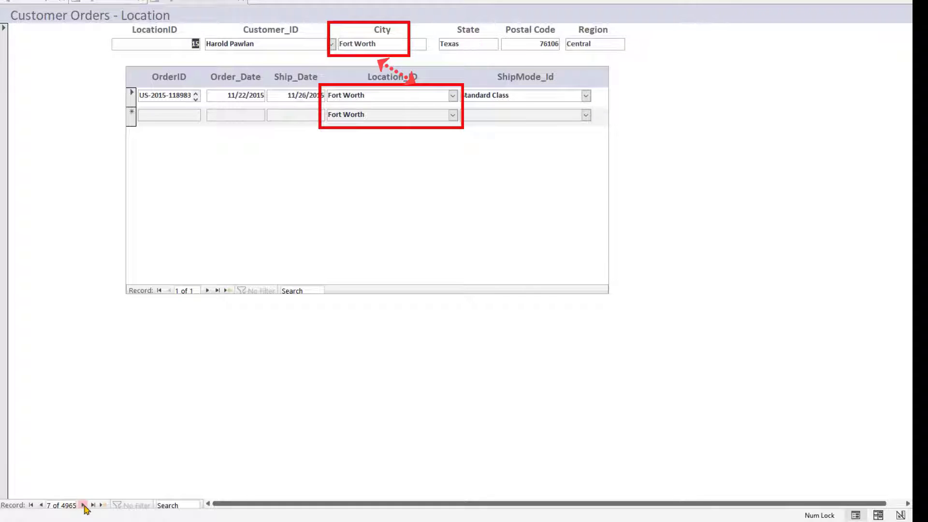
left_click(84, 505)
left_click(84, 505)
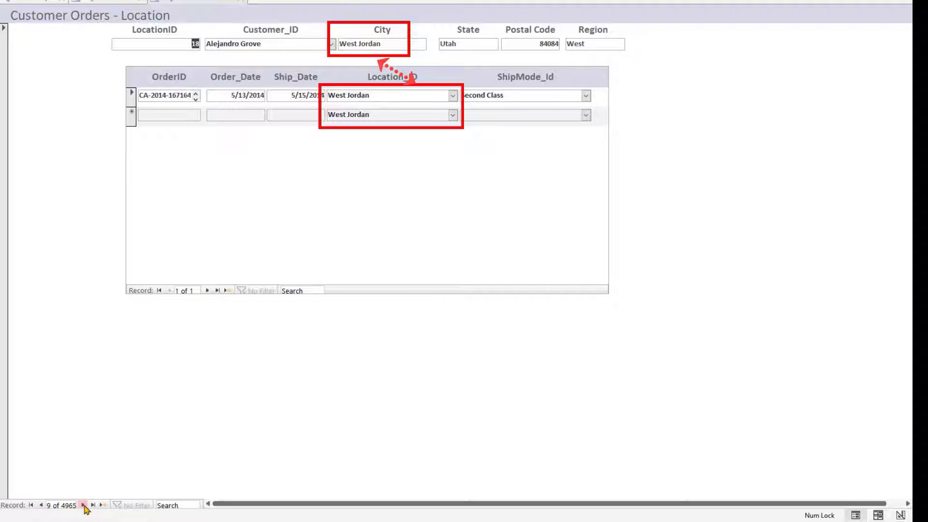
left_click(84, 505)
left_click(86, 506)
left_click(86, 506)
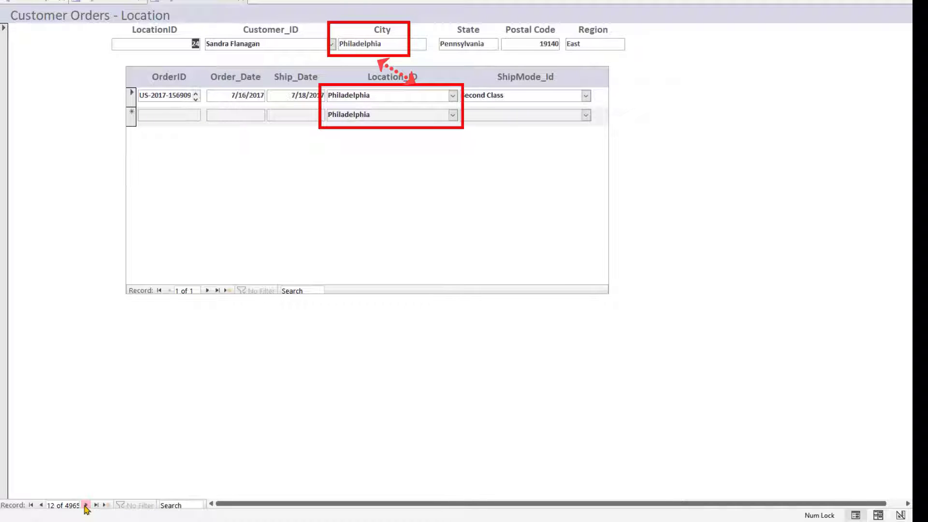
left_click(85, 506)
left_click(85, 506)
left_click(85, 506)
left_click(86, 506)
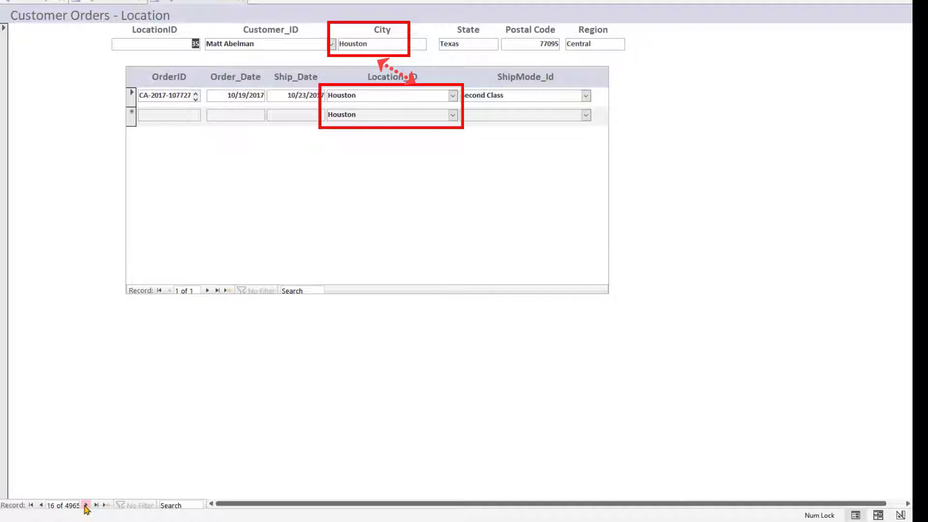
left_click(86, 506)
left_click(86, 506)
left_click(86, 506)
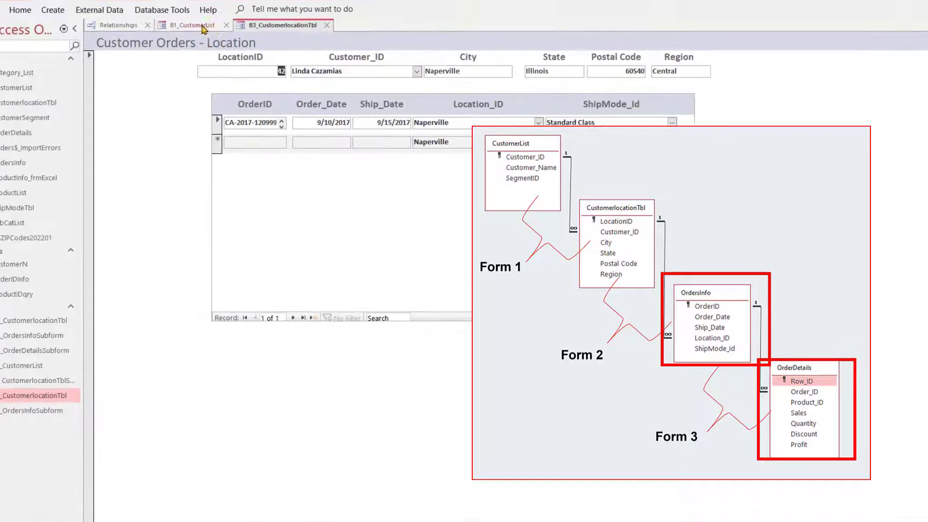
Step: Open the Relationships diagram and examine the link between the OrdersInfo_2 and OrderDetails_1 tables
left_click(160, 36)
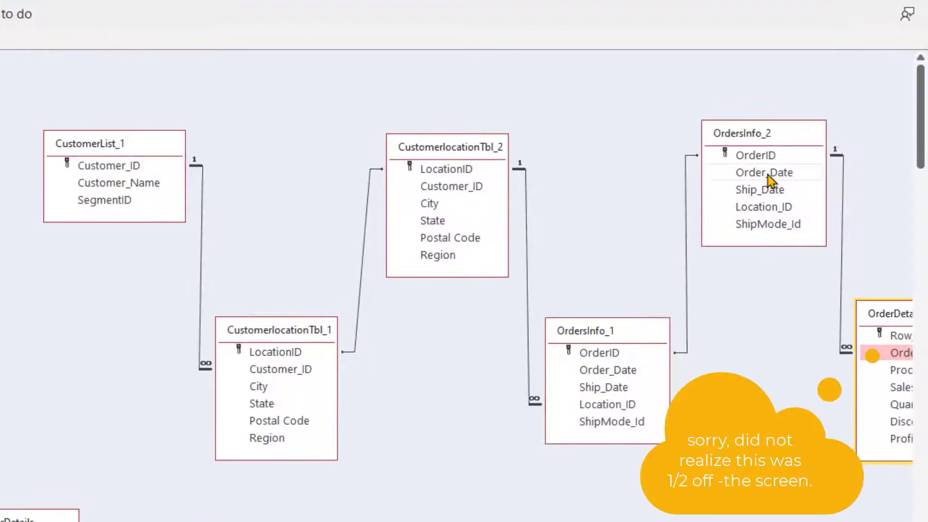
scroll(456, 285, "right", 2)
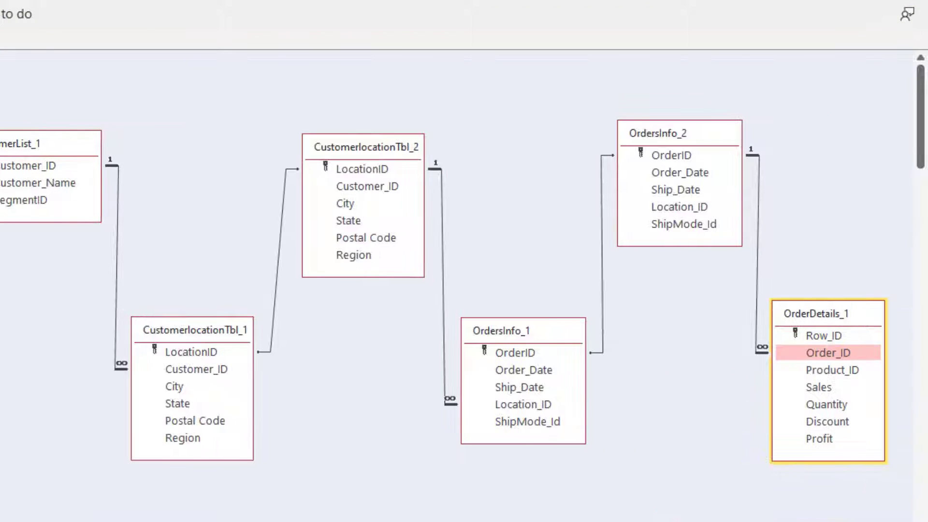
left_click(679, 138)
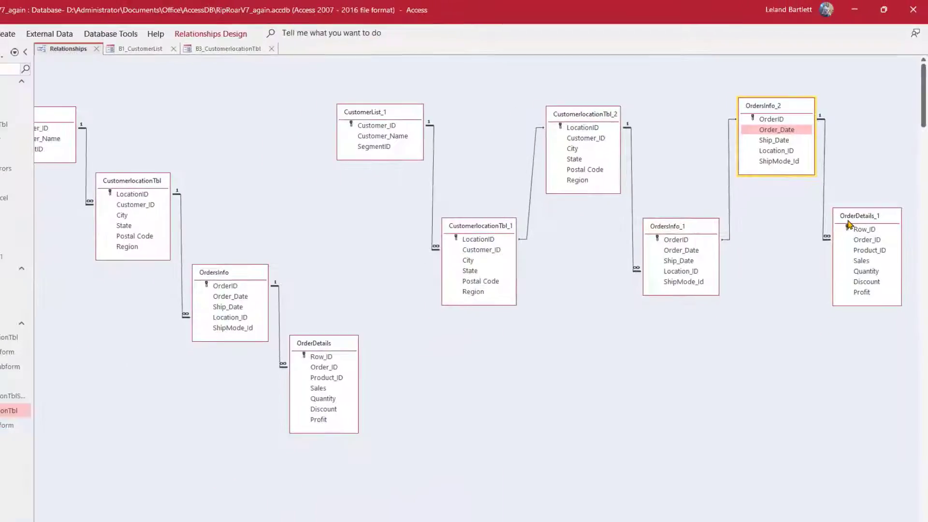
left_click(800, 322)
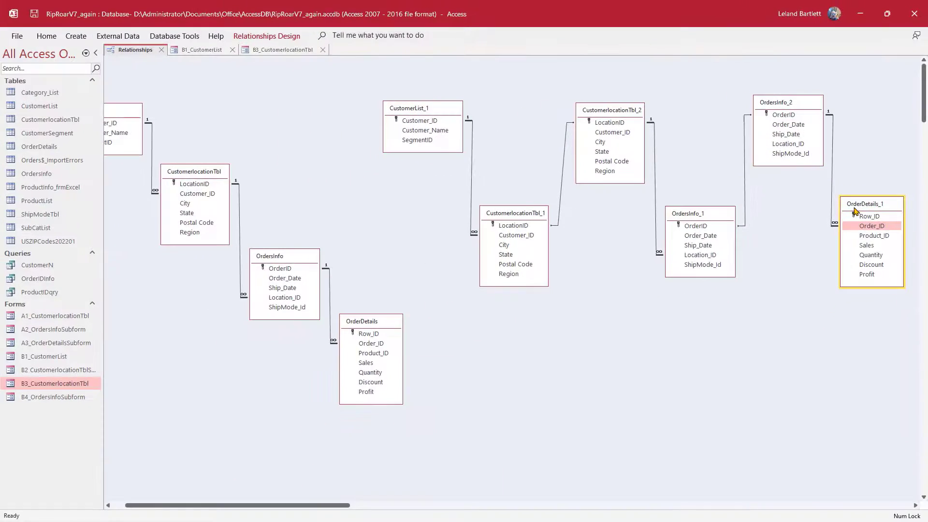
Step: Start another form with the Form Wizard and add all fields from the OrdersInfo table
left_click(76, 35)
left_click(277, 52)
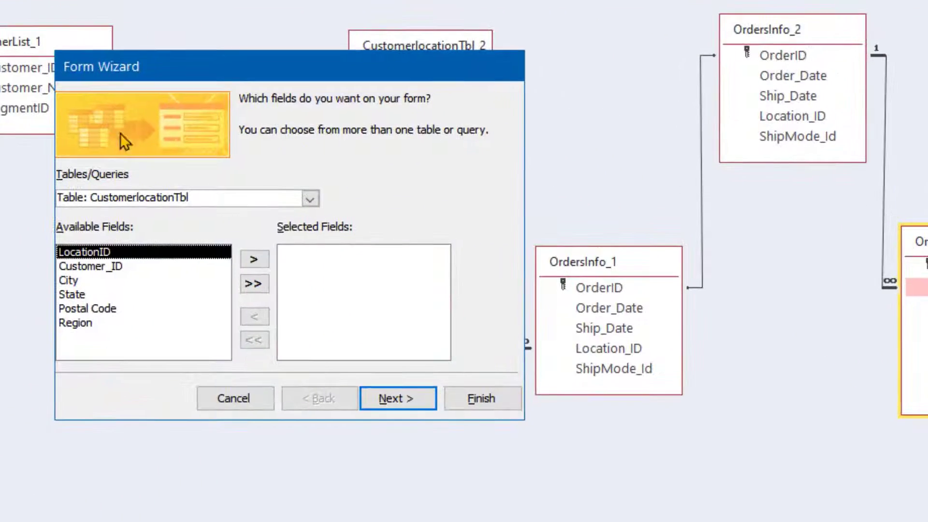
left_click(311, 198)
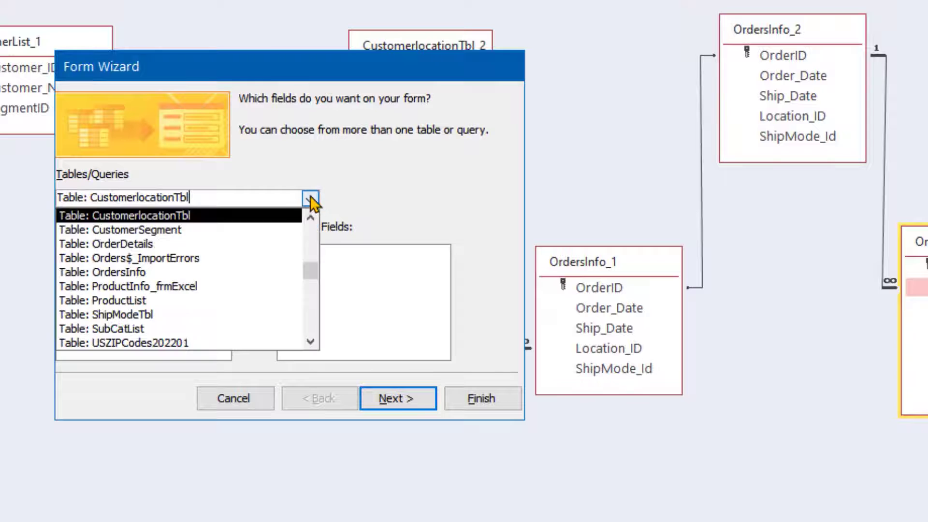
left_click(247, 273)
left_click(256, 285)
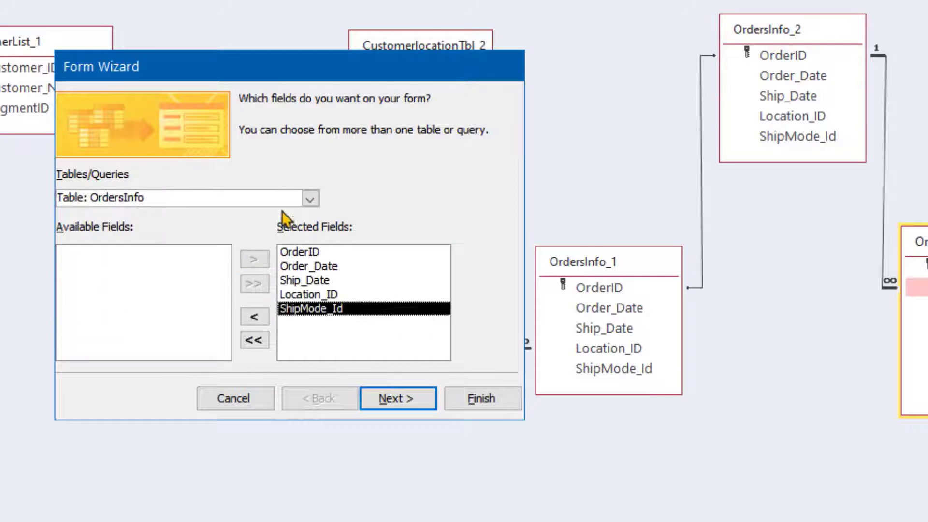
Step: Add all fields from the OrderDetails table to the form and continue to the data view options
left_click(310, 198)
scroll(252, 268, "up", 1)
left_click(178, 216)
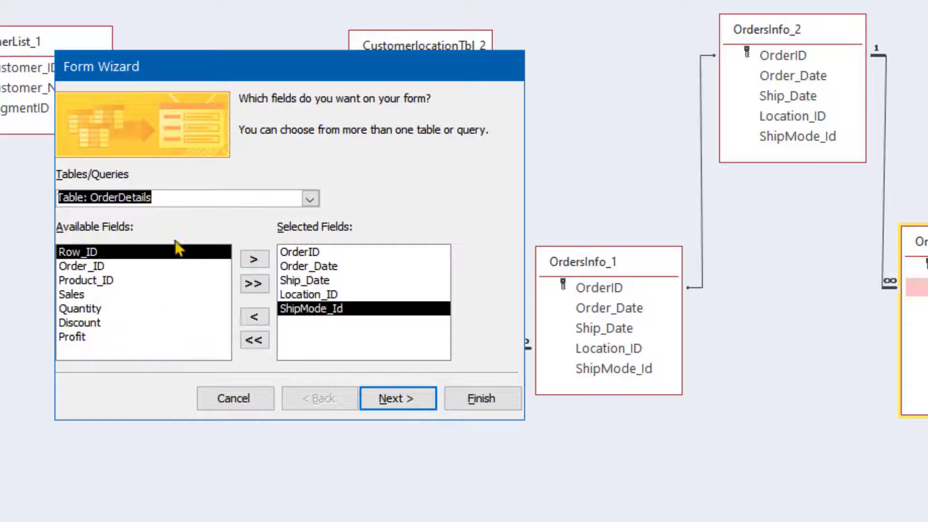
left_click(254, 285)
left_click(380, 402)
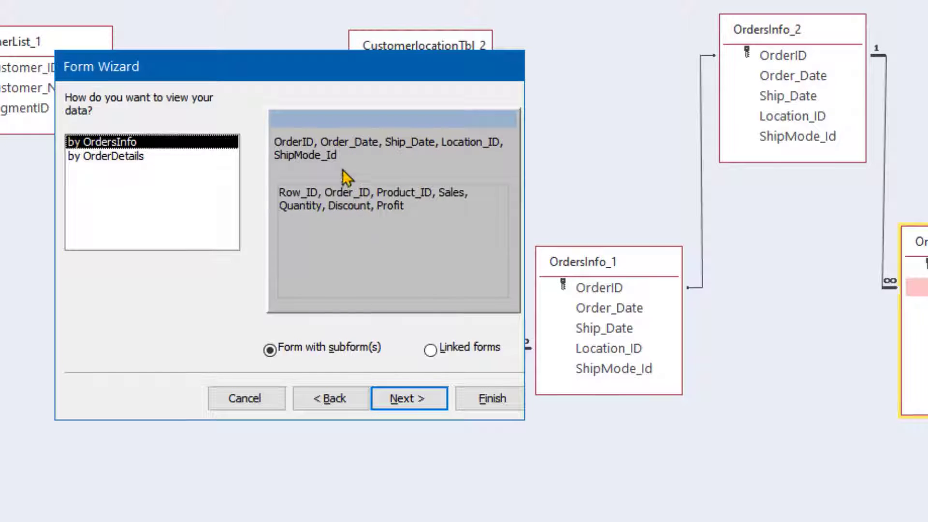
Step: Keep the view by OrdersInfo with subforms and choose the Tabular layout for the order details subform
left_click(418, 399)
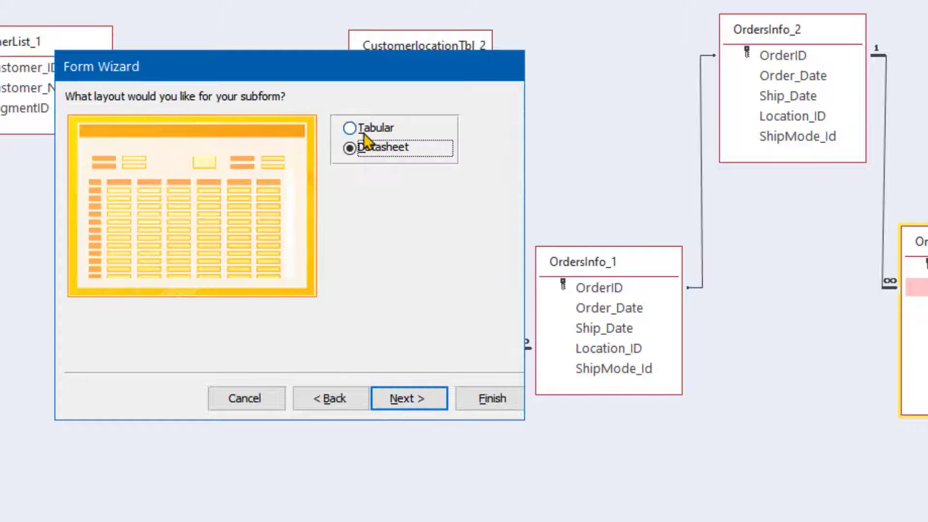
left_click(366, 127)
left_click(419, 401)
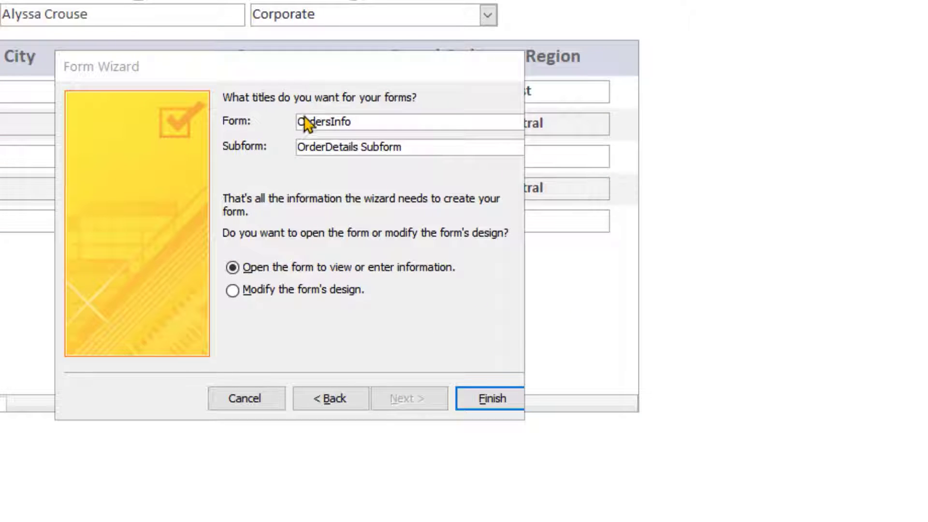
Step: Title the form B5_OrdersInfo and its subform B6_OrderDetailsSubform, and finish the wizard with the form opened for viewing
left_click(297, 123)
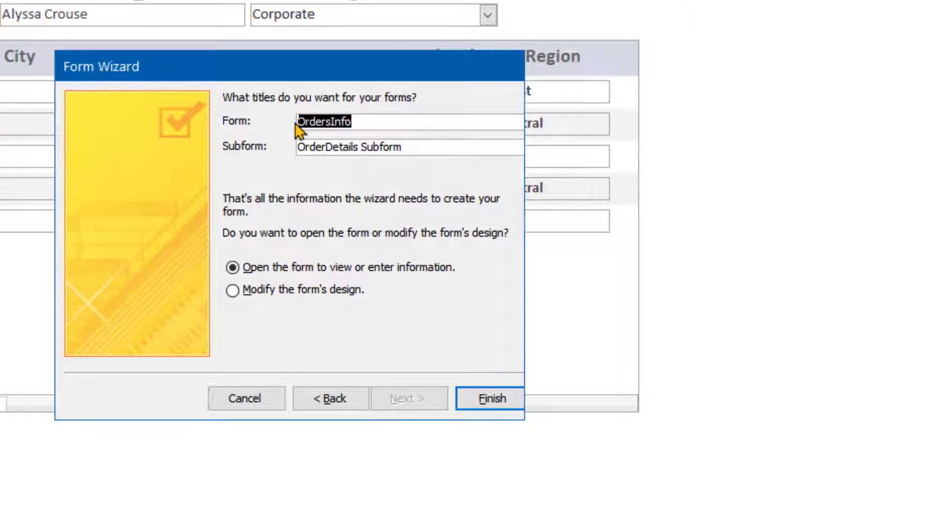
left_click(297, 123)
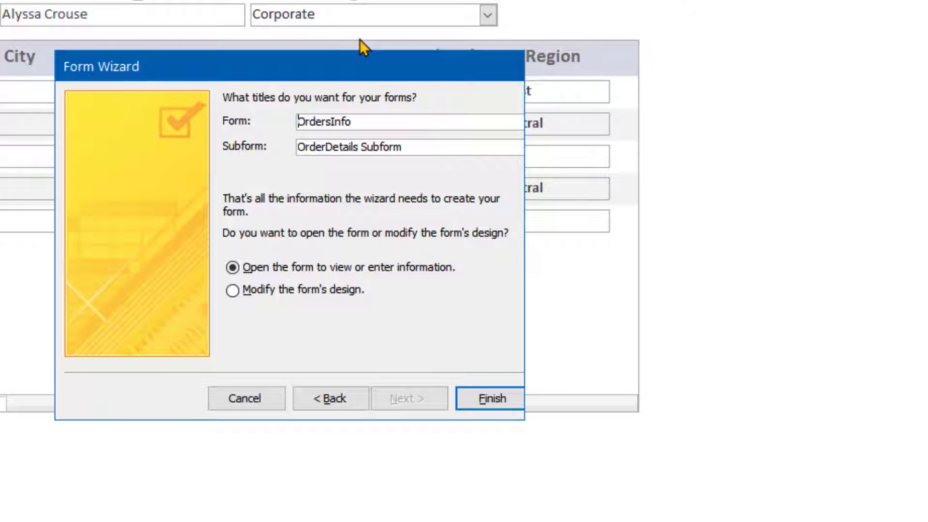
type("B5_")
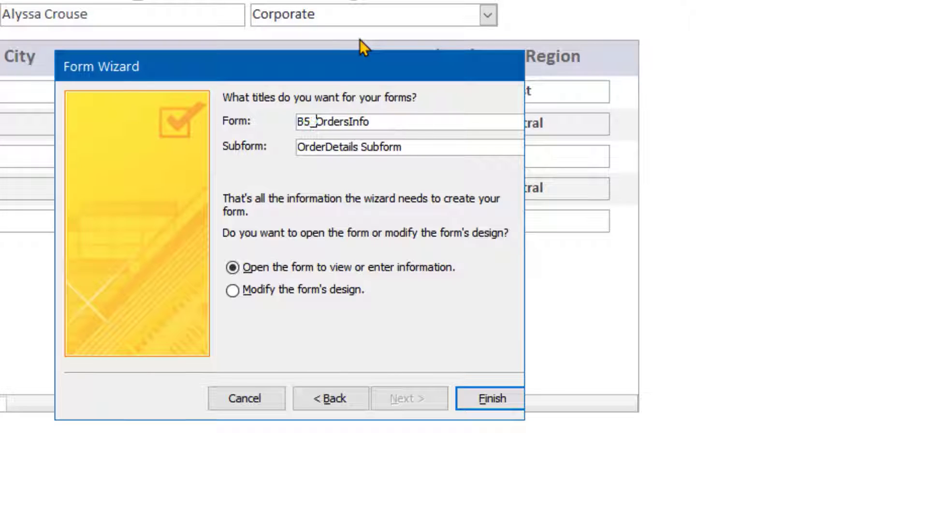
left_click(300, 147)
type("B6_")
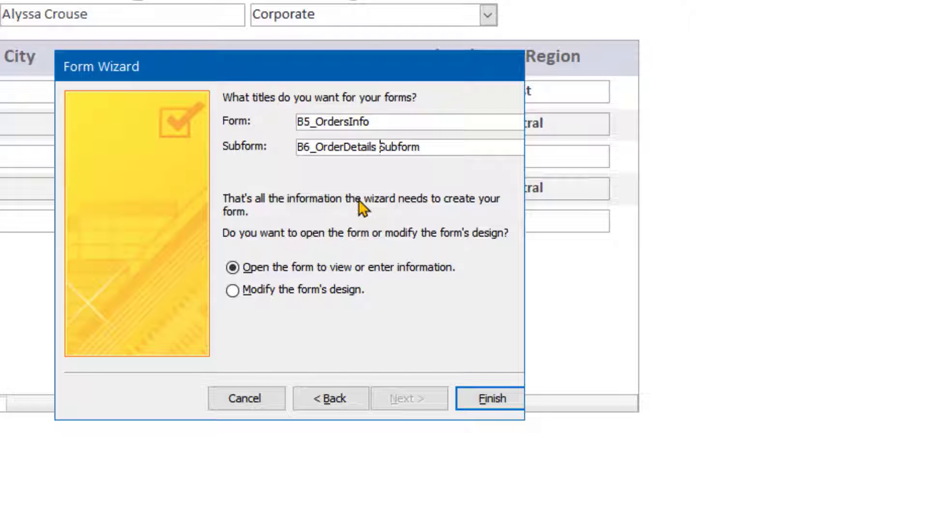
key("BackSpace")
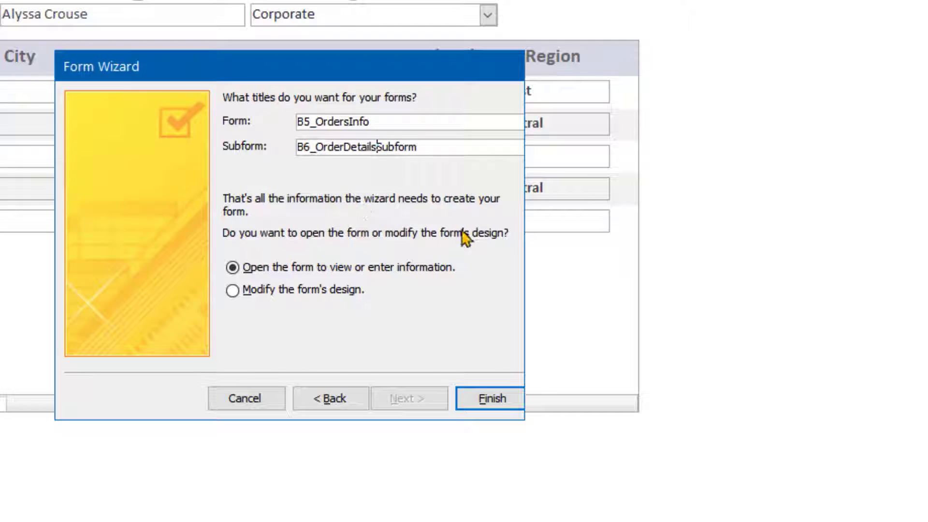
left_click(494, 401)
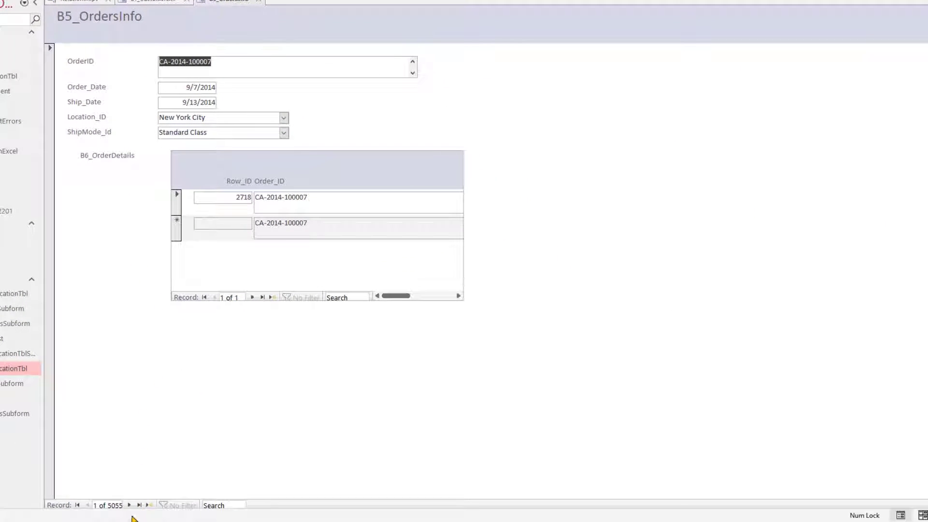
Step: Browse through the first several records of the new B5_OrdersInfo form and check the matching order details
left_click(129, 505)
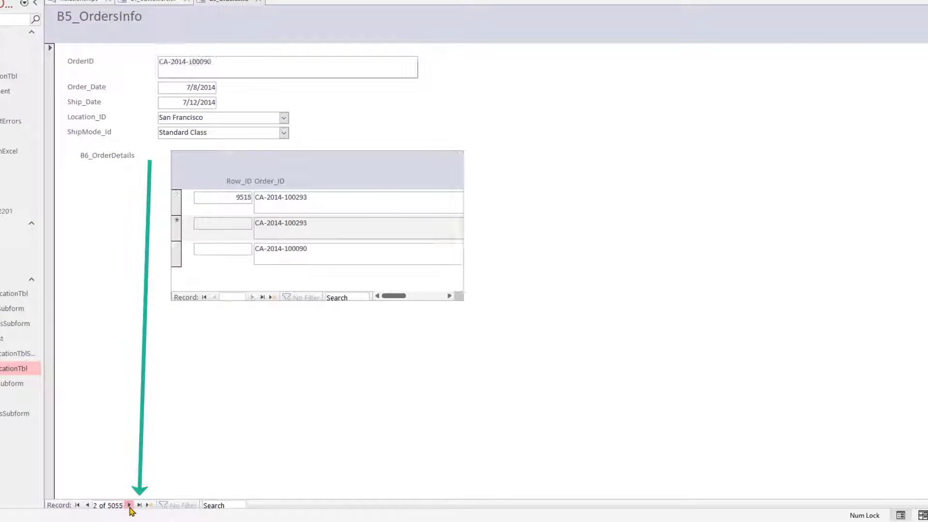
left_click(129, 505)
left_click(129, 505)
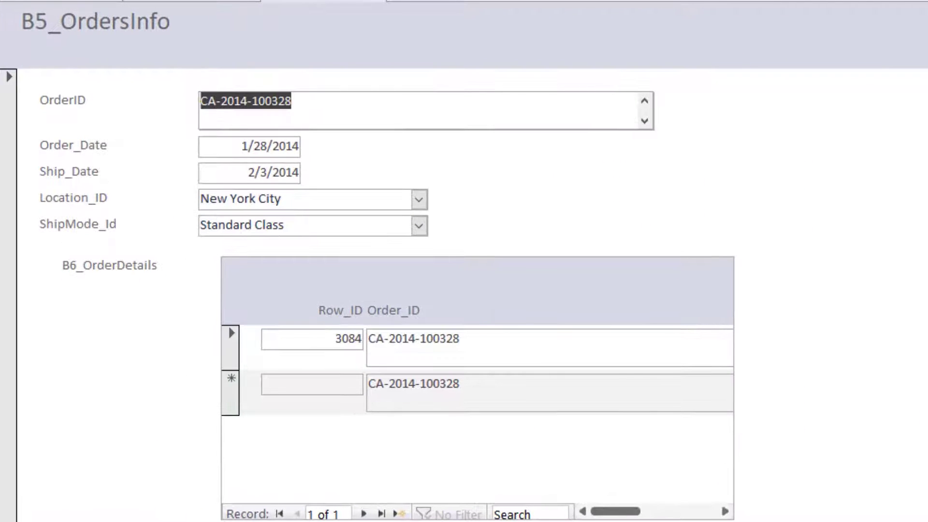
key("Page_Down")
key("Page_Down")
key("Page_Down")
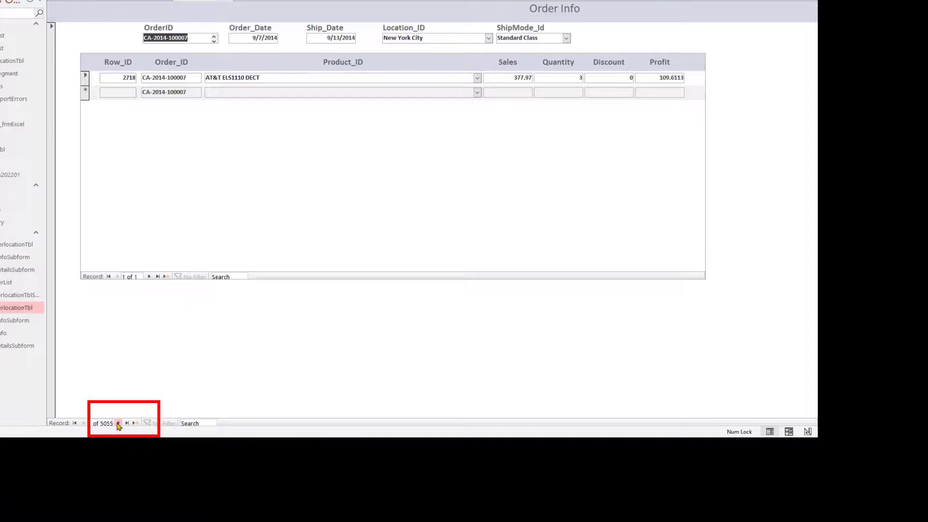
Step: Browse the orders in the reformatted Order Info form, comparing OrderID, location and the product lines of each order
left_click(117, 423)
left_click(118, 423)
left_click(117, 423)
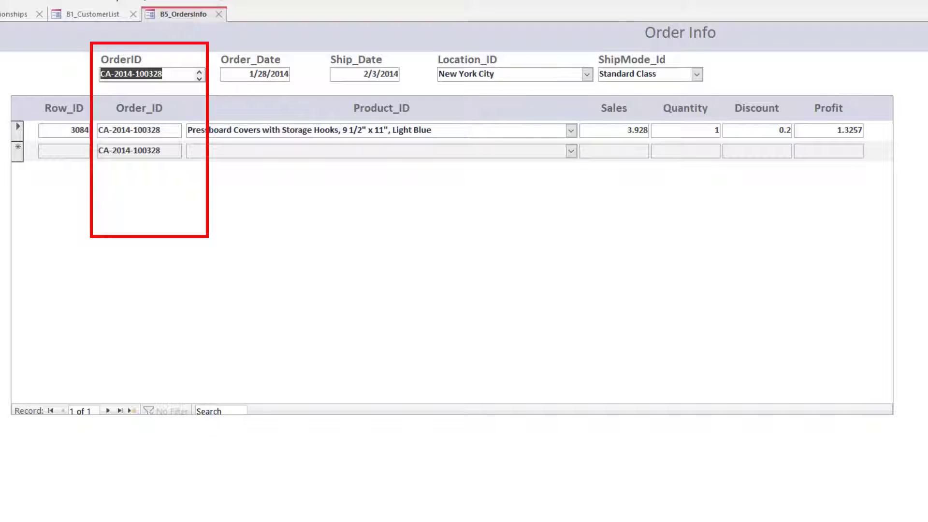
key("Page_Down")
key("Page_Down")
key("Page_Down")
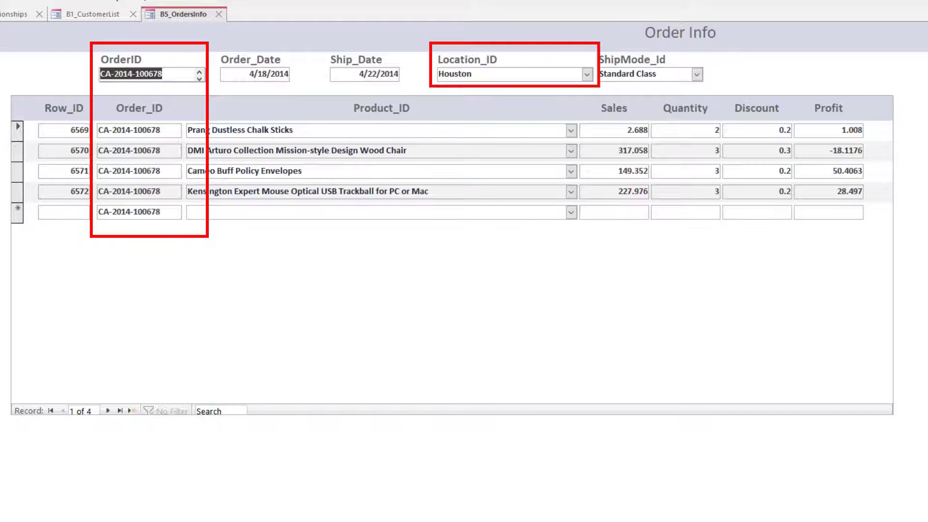
key("Page_Down")
key("Page_Down")
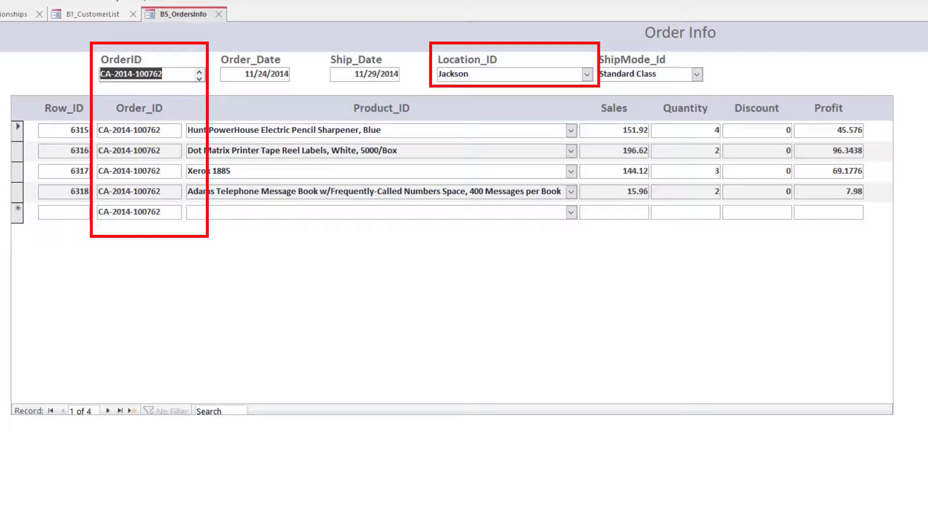
key("Page_Down")
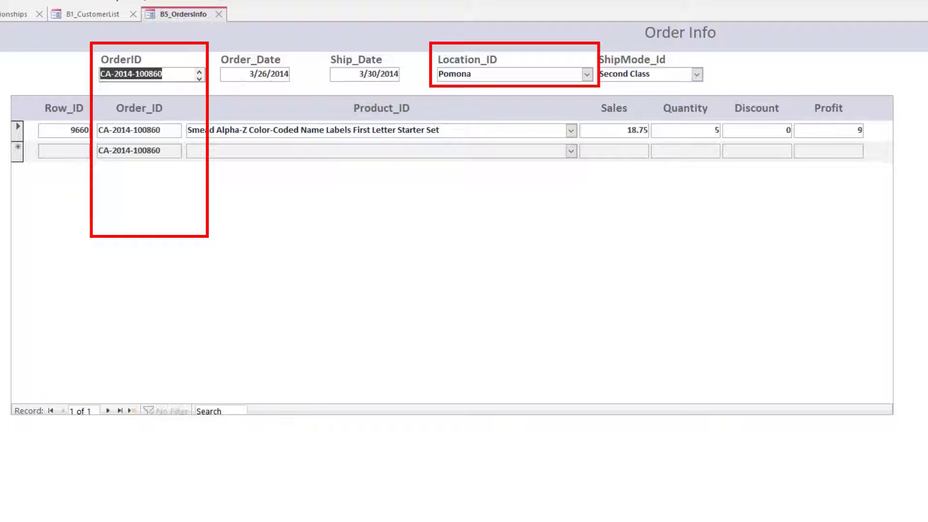
key("Page_Down")
key("Page_Down")
key("Page_Down")
key("Page_Down")
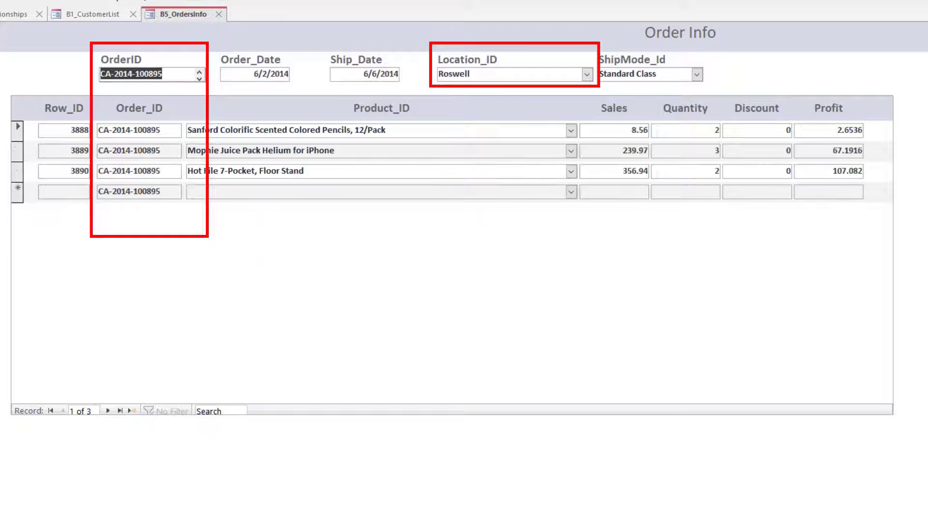
Step: Reorder the open forms so B3_CustomerlocationTbl sits between B1_CustomerList and B5_OrdersInfo, and view each form in turn
left_click(96, 20)
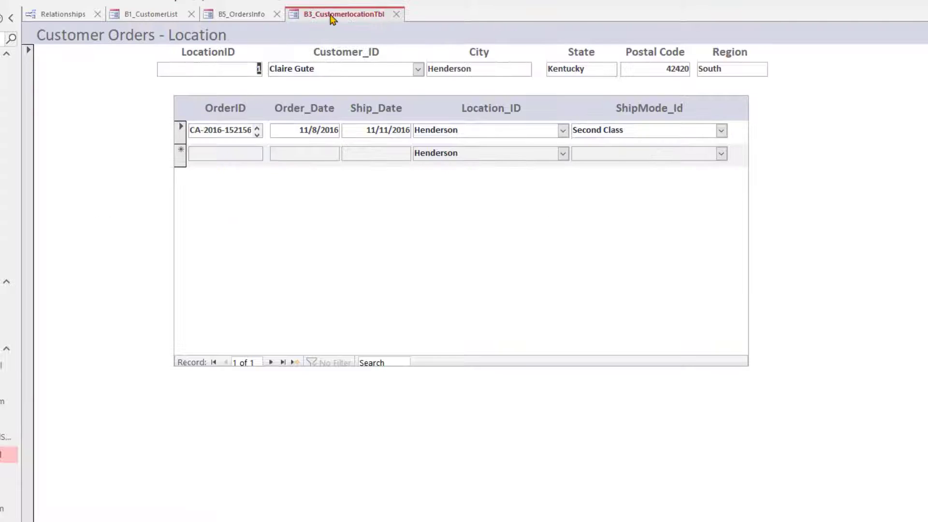
left_click_drag(330, 15, 200, 15)
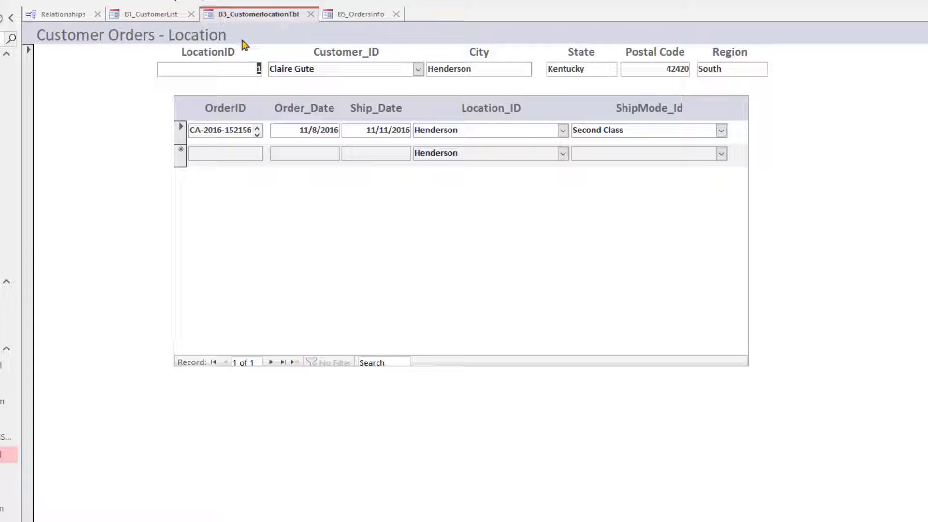
left_click(151, 15)
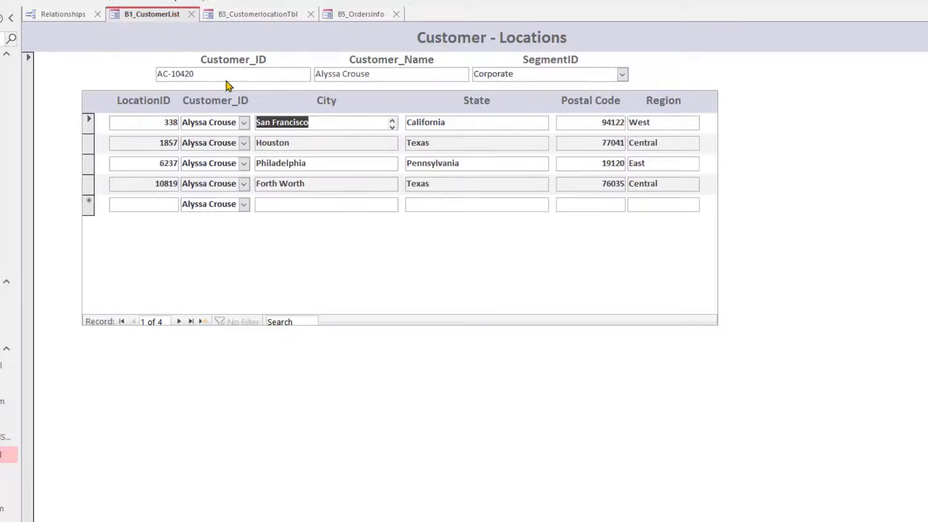
left_click(263, 19)
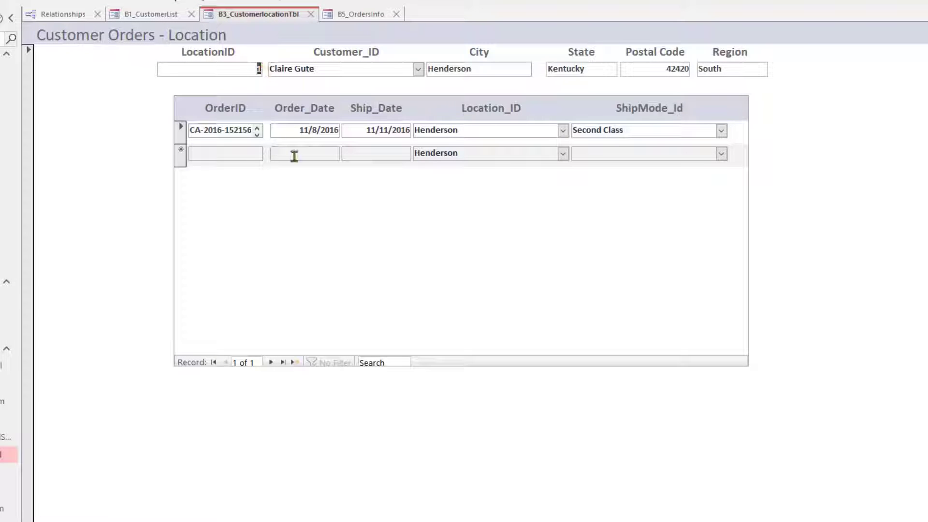
left_click(354, 14)
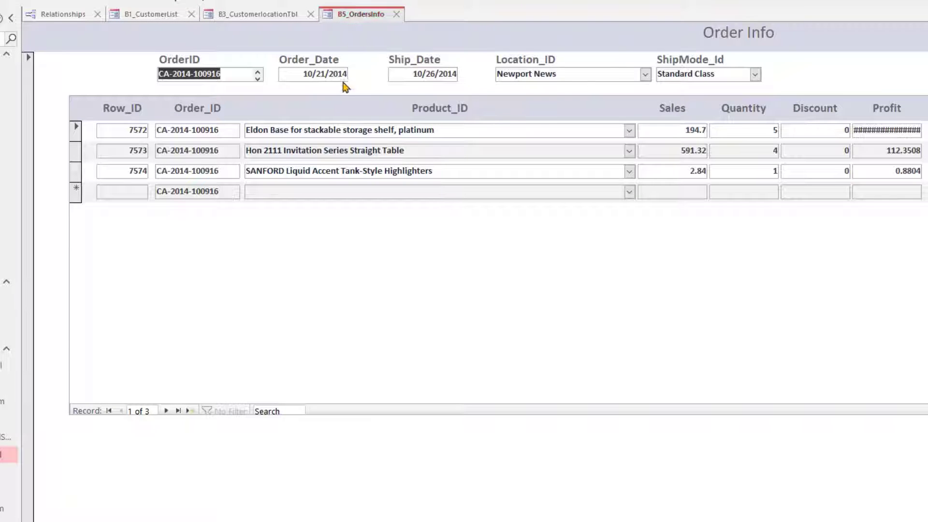
Step: Browse through several customers in the B1_CustomerList form and examine their listed locations
left_click(165, 16)
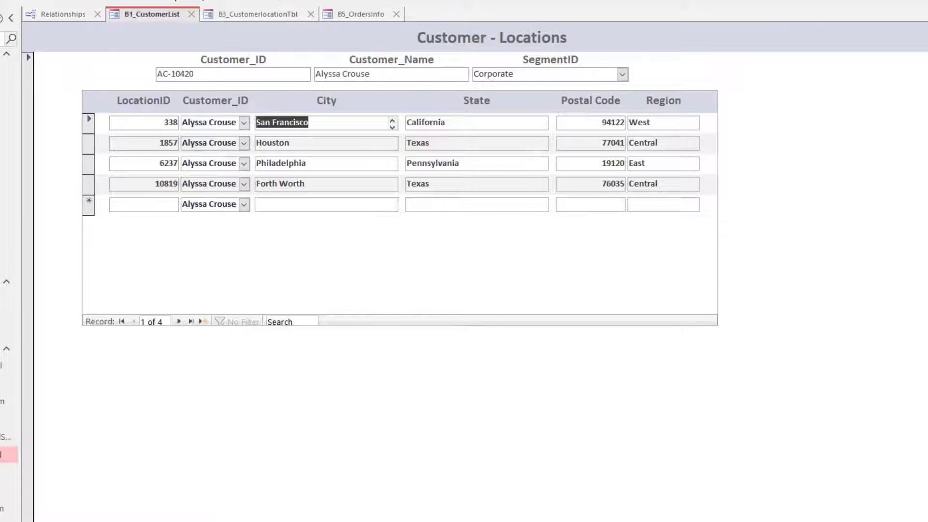
key("Page_Down")
key("Page_Down")
key("Page_Down")
key("Page_Down")
key("Page_Down")
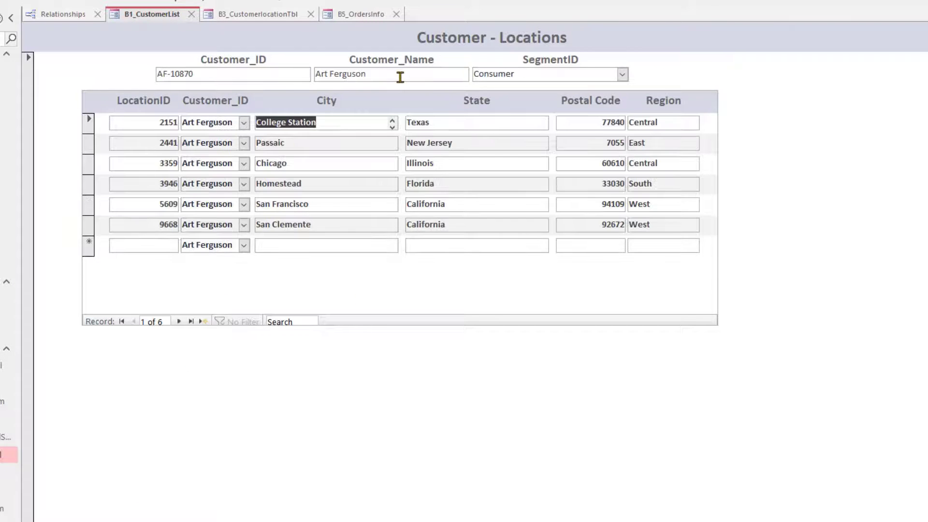
Step: Examine the Customer_ID choices in the B3_CustomerlocationTbl form and browse its location records with their orders
left_click(259, 15)
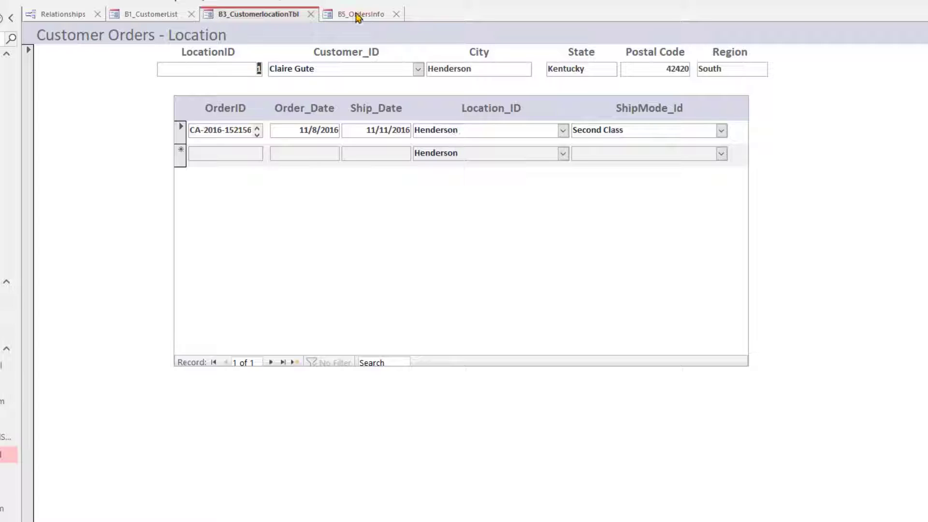
left_click(418, 69)
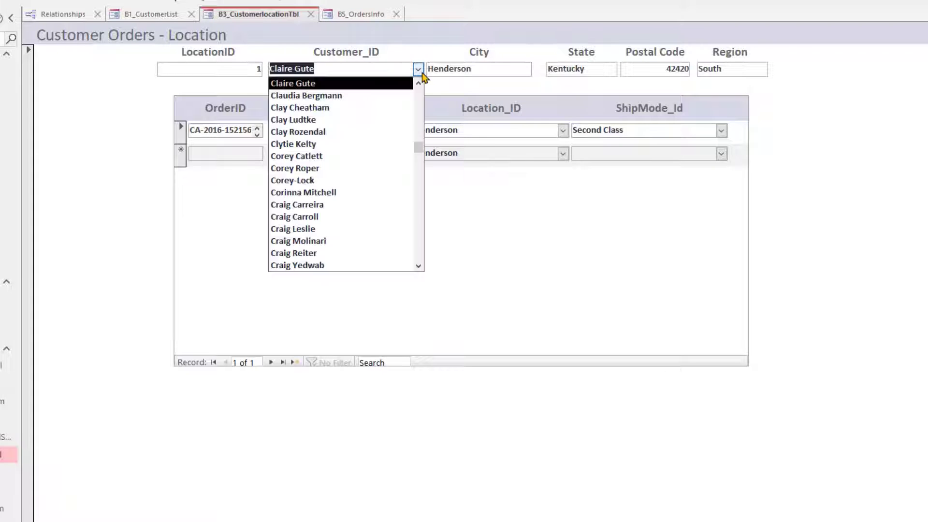
left_click(422, 74)
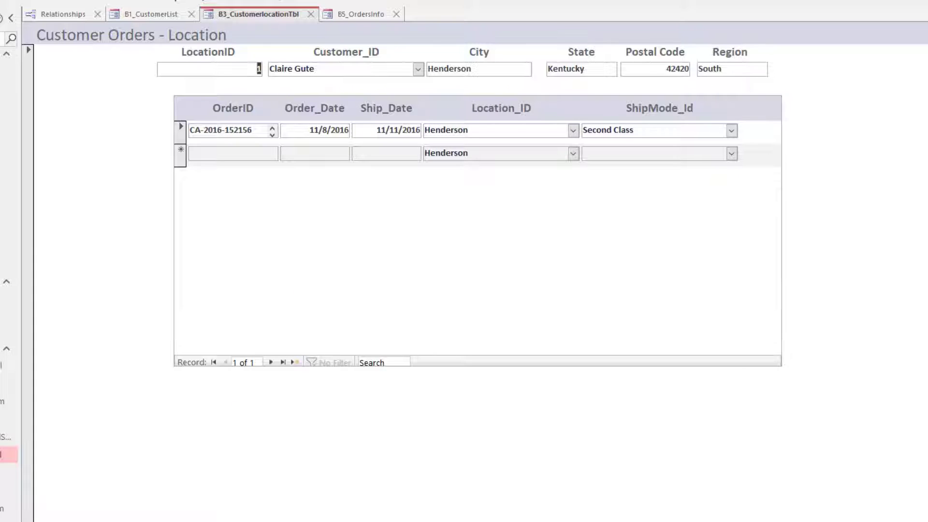
key("Page_Down")
key("Page_Down")
key("Page_Down")
key("Page_Down")
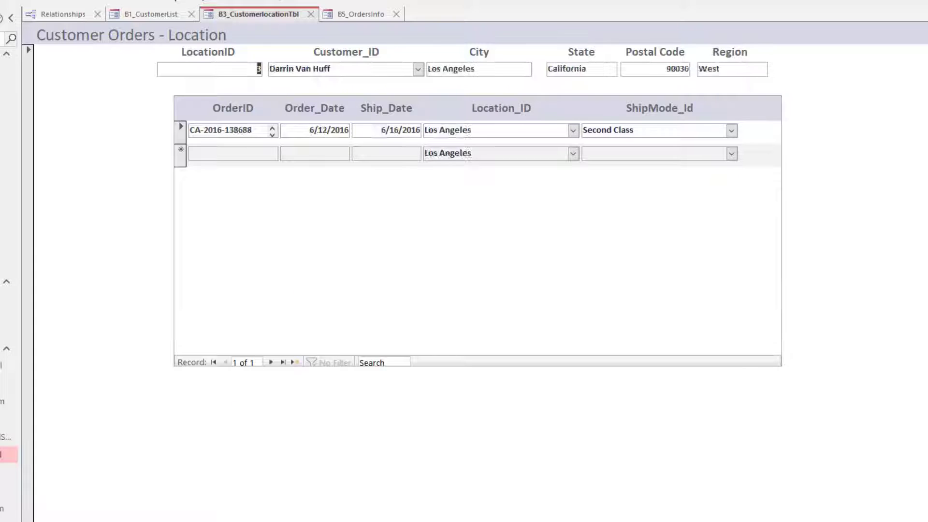
key("Page_Down")
key("Page_Down")
key("Page_Down")
key("Page_Down")
key("Page_Down")
key("Page_Down")
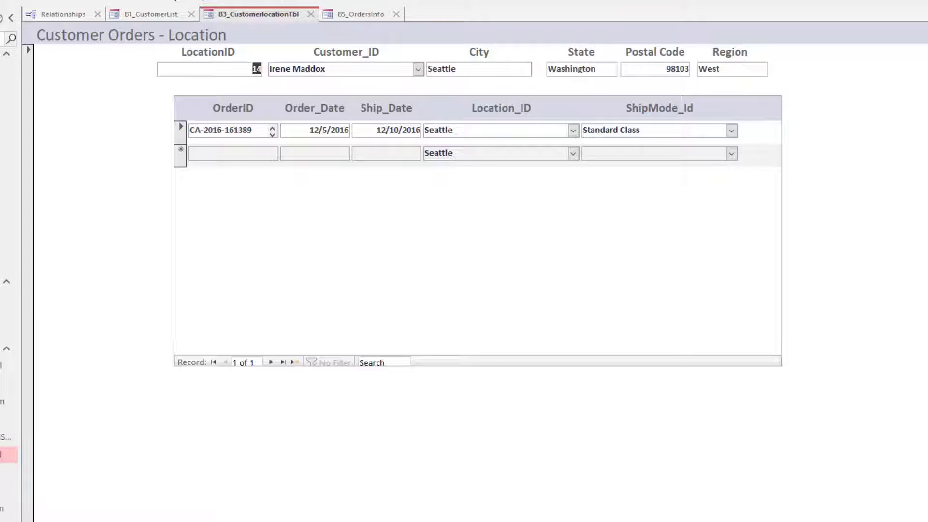
Step: Compare the B1_CustomerList, B3_CustomerlocationTbl and B5_OrdersInfo forms by viewing them one after another
left_click(133, 16)
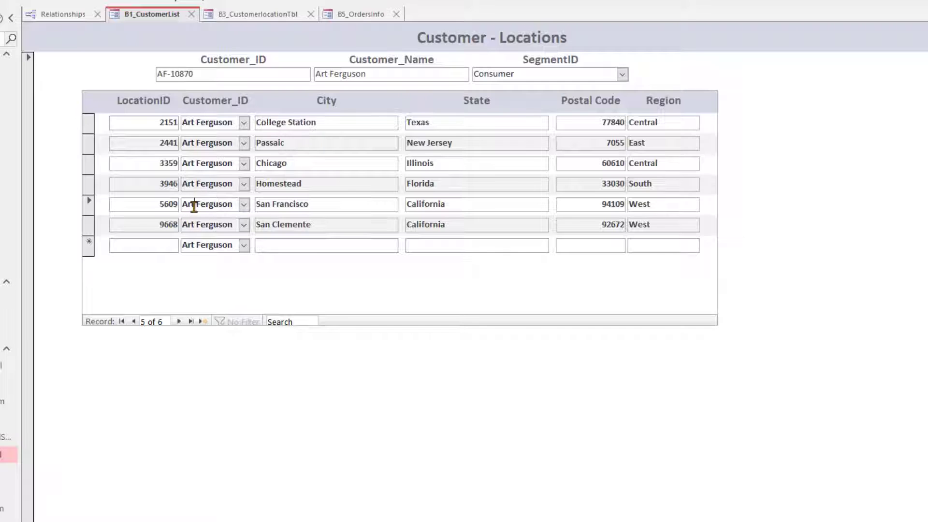
left_click(273, 19)
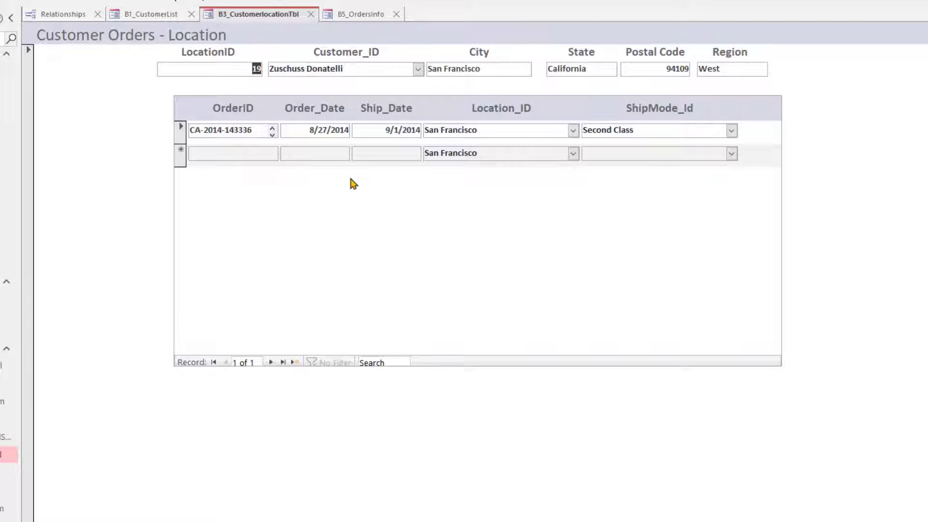
left_click(366, 15)
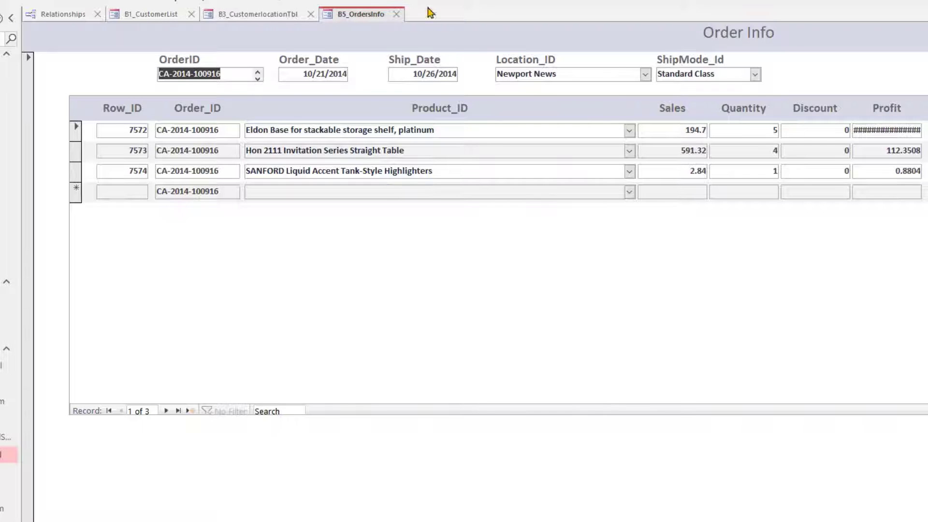
Step: Add a command button to the form footer of the locations subform in B1_CustomerList and caption it Open
left_click(157, 17)
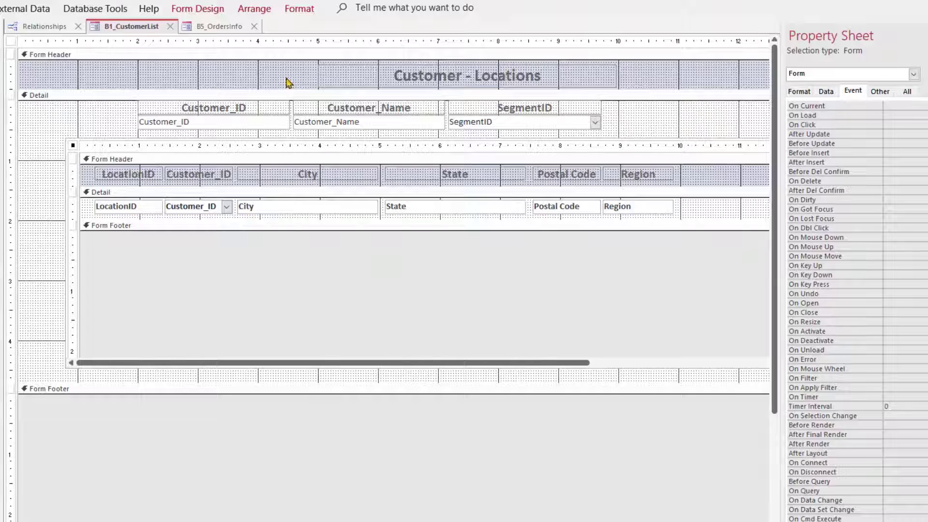
left_click(188, 9)
left_click(165, 54)
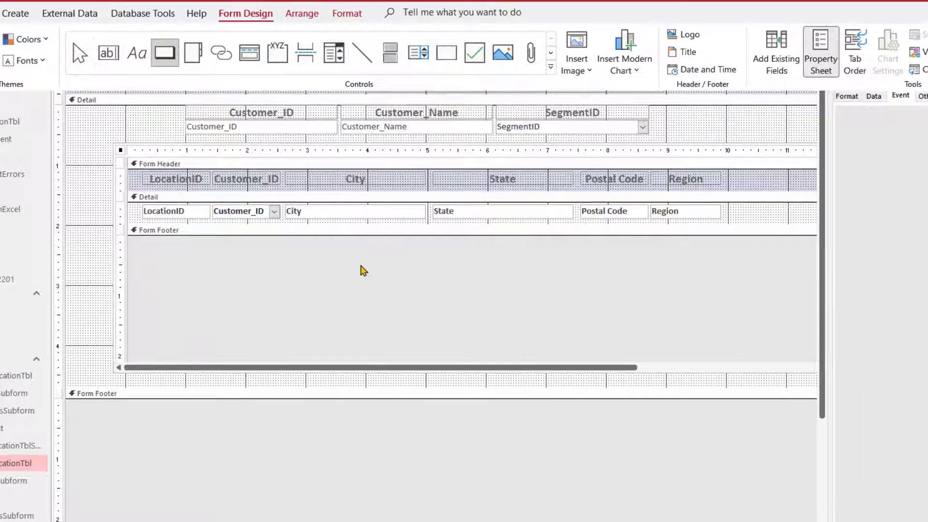
left_click(412, 249)
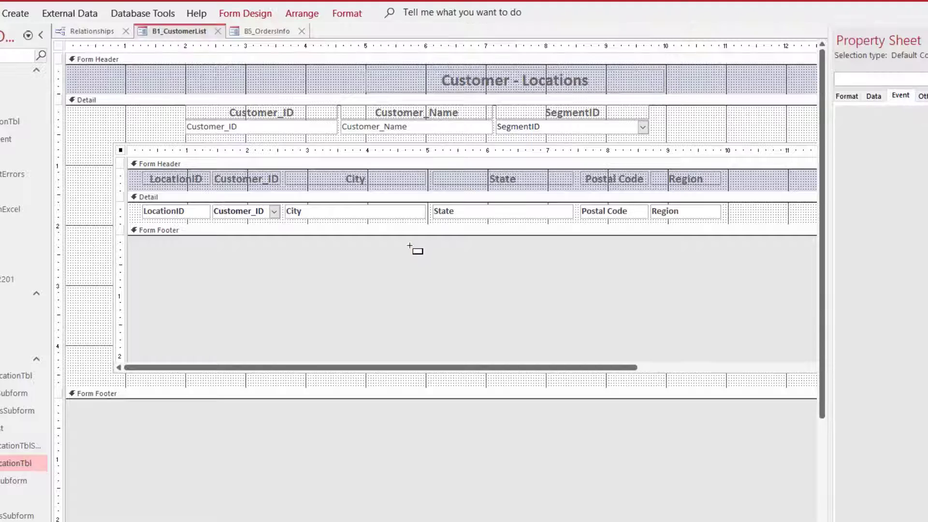
left_click(411, 246)
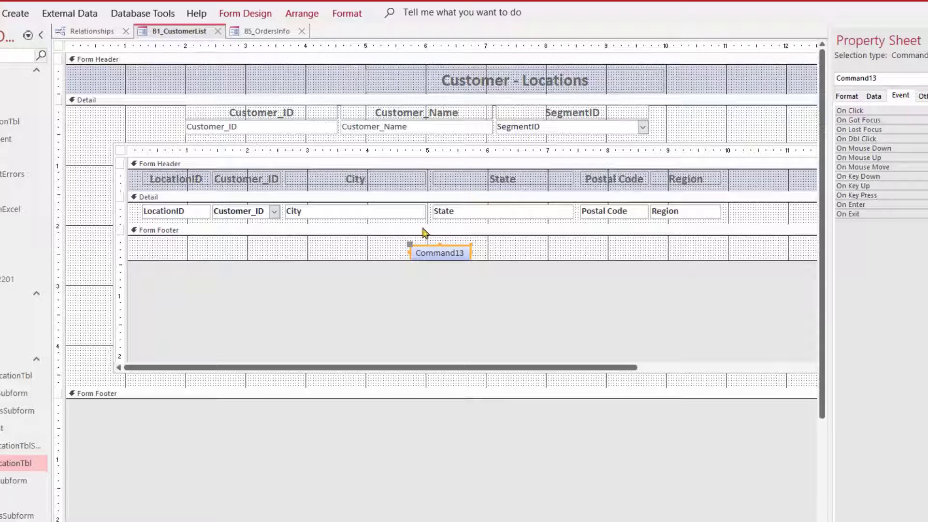
left_click(436, 252)
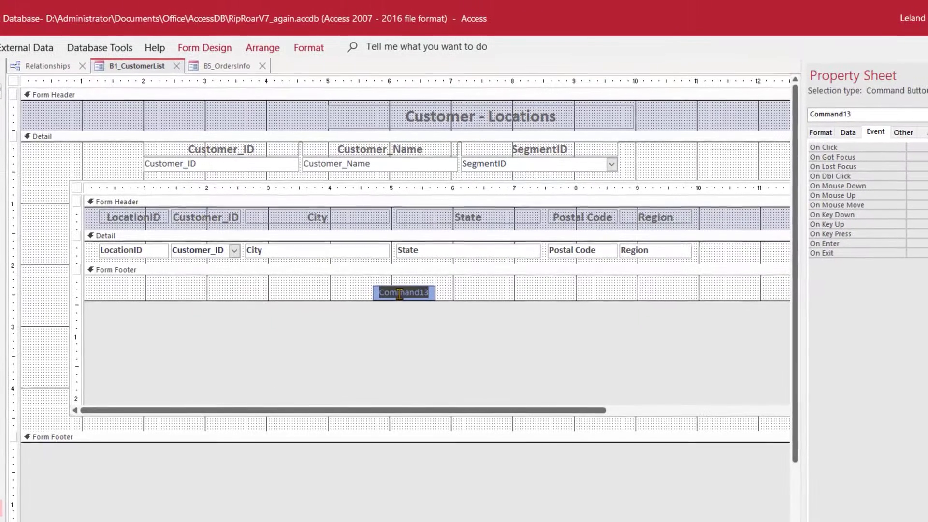
type("Open")
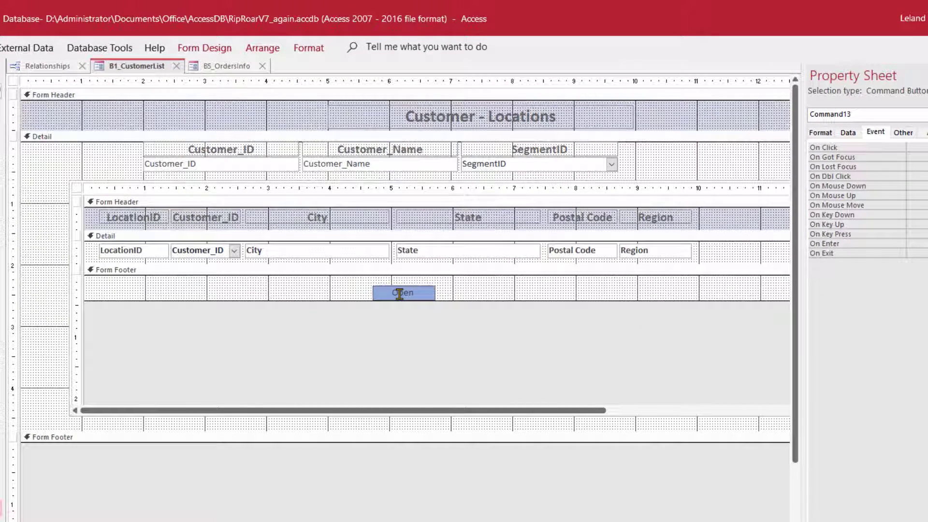
Step: Extend the subform button's caption to Open Order Info and widen the button so the whole caption fits
type(" Order Info")
left_click(464, 297)
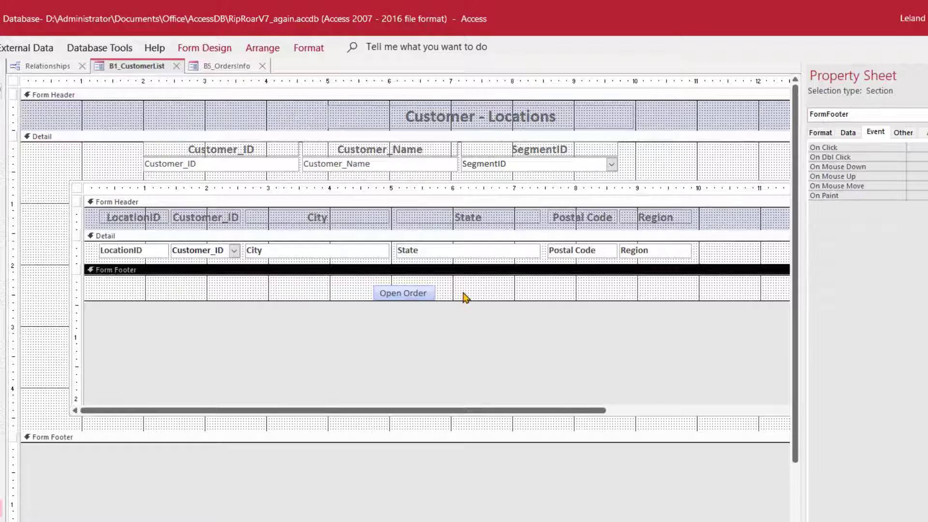
left_click(429, 292)
left_click_drag(435, 292, 453, 293)
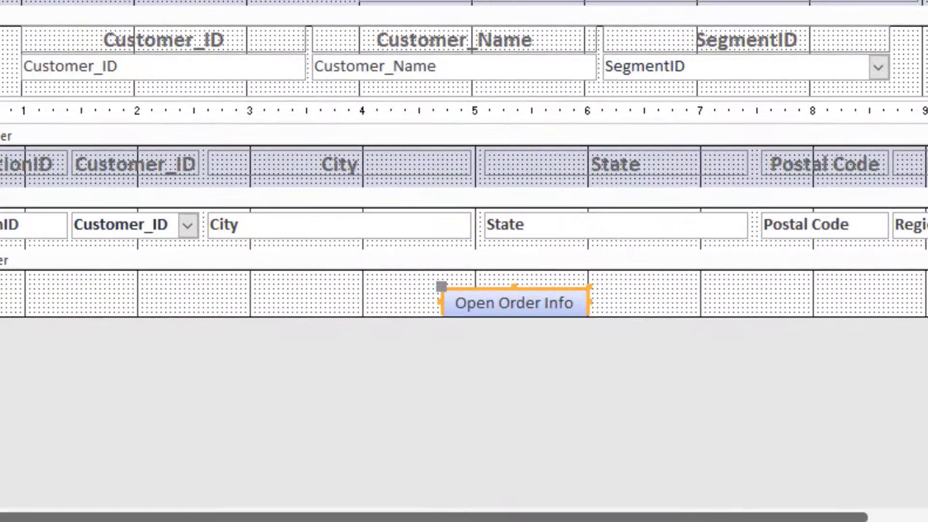
Step: Create an On Click event procedure for the Open Order Info button with the Code Builder and enter a DoCmd.OpenForm call
left_click(777, 292)
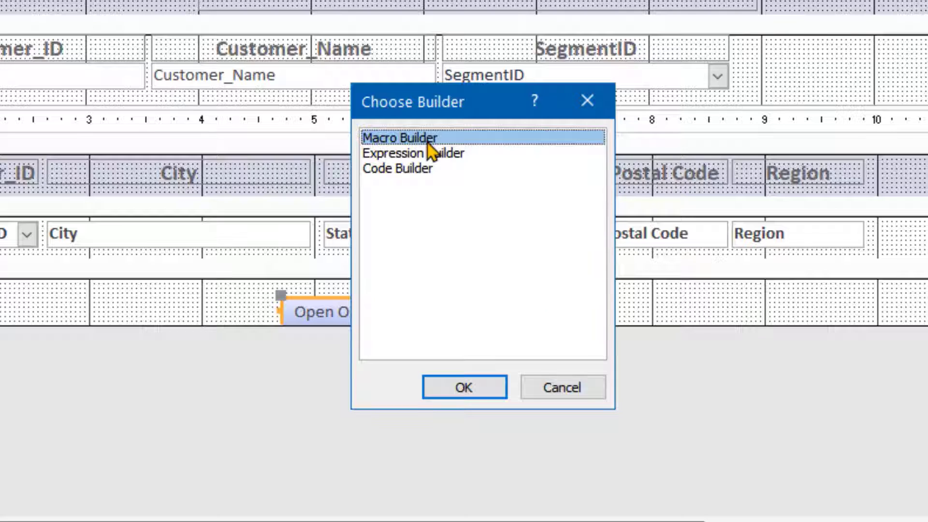
left_click(417, 169)
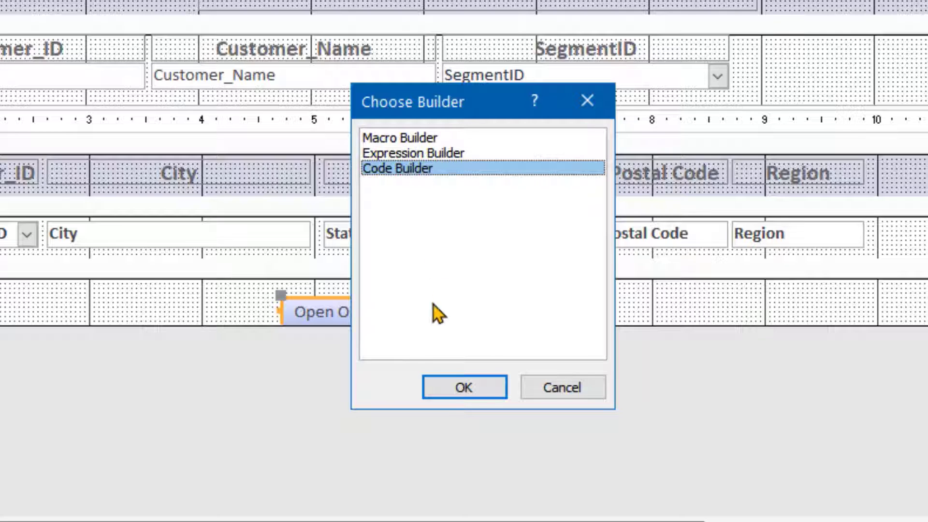
left_click(460, 389)
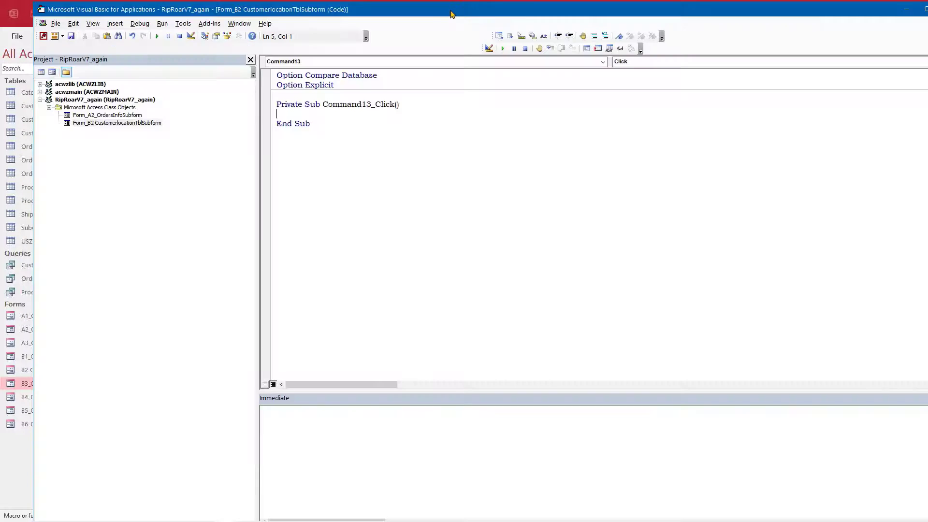
double_click(454, 11)
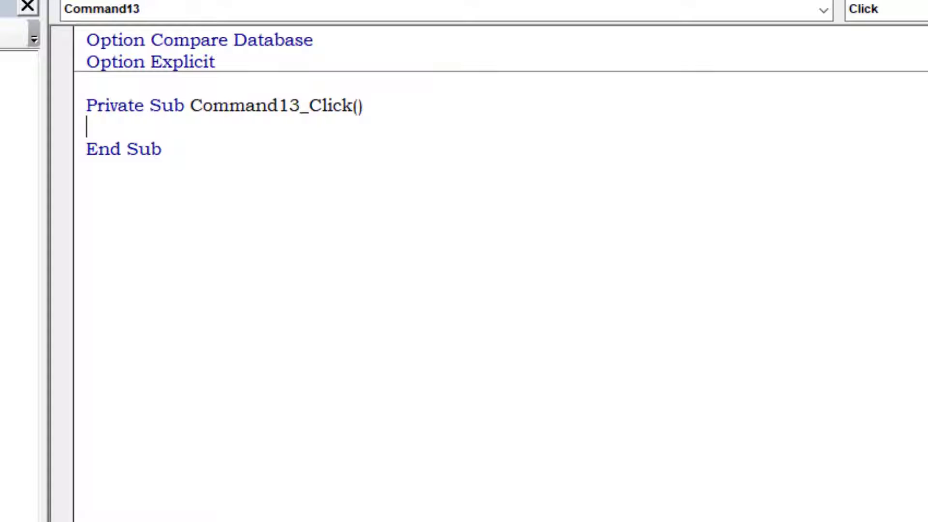
key("Tab")
type("docmd.o")
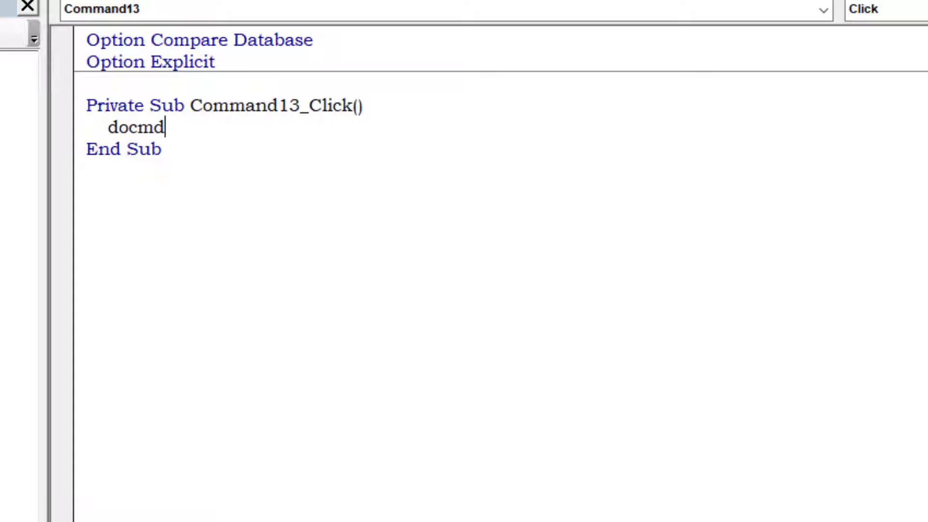
type("penf")
key("Tab")
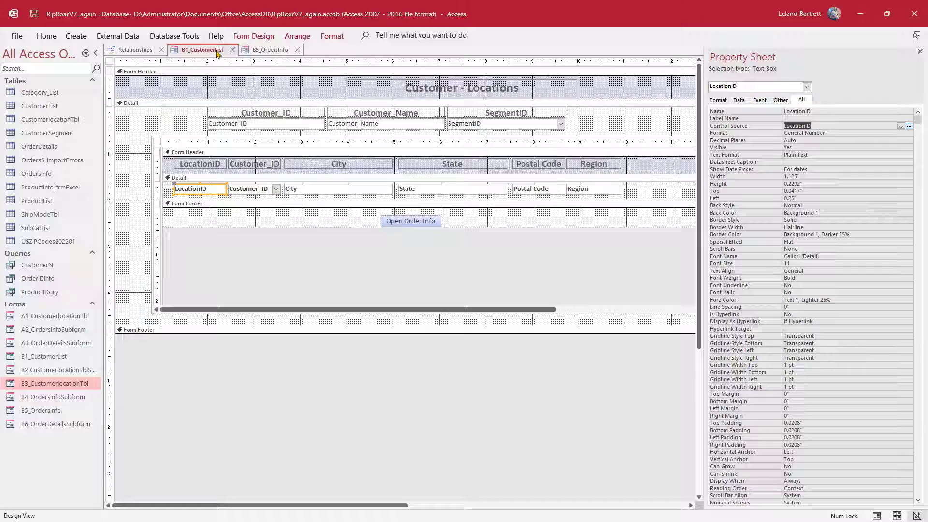
Step: Save the B1_CustomerList form and show it in Form View
right_click(218, 50)
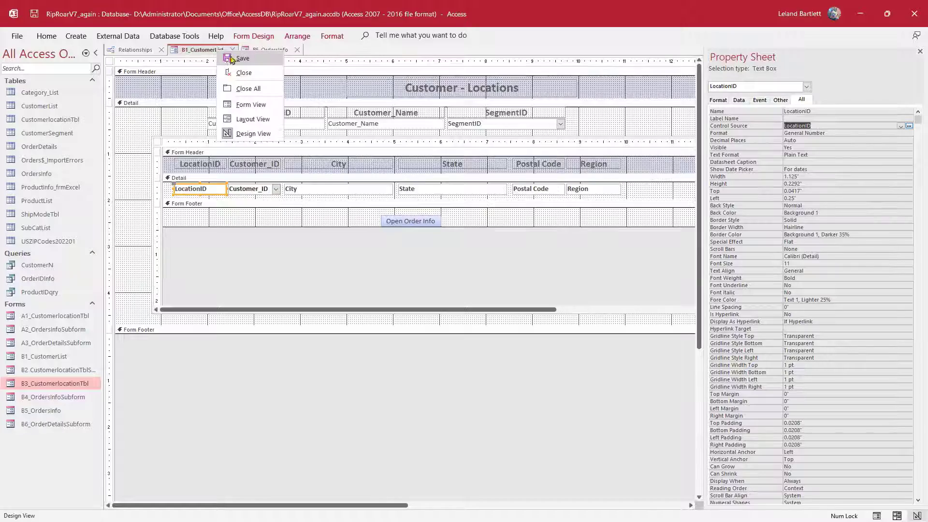
left_click(230, 59)
right_click(220, 50)
left_click(251, 104)
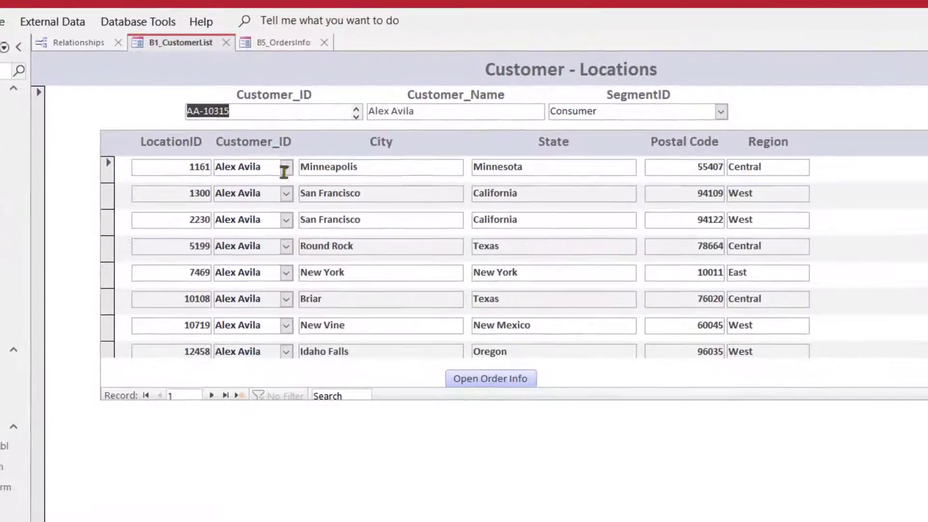
Step: Test Open Order Info on the New York location, check the LocationID in B3_CustomerlocationTbl, and return to B1_CustomerList
left_click(369, 273)
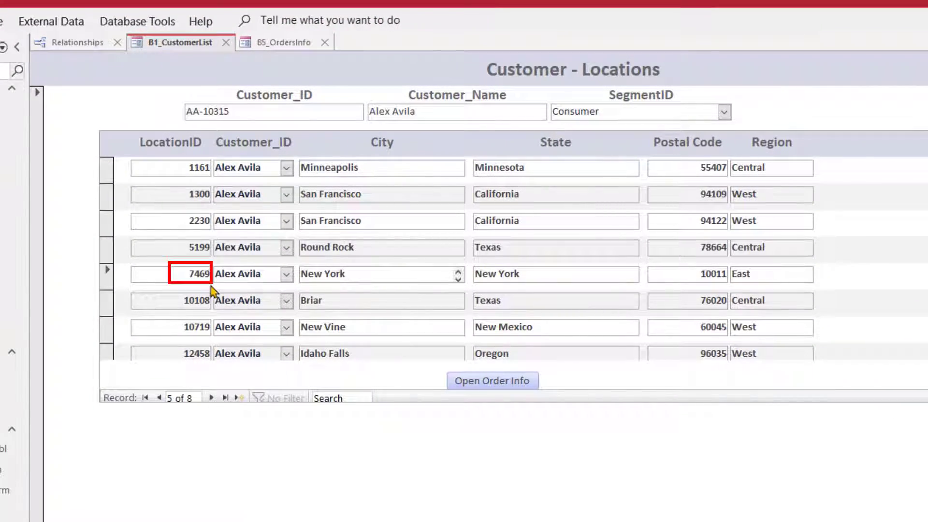
left_click(462, 380)
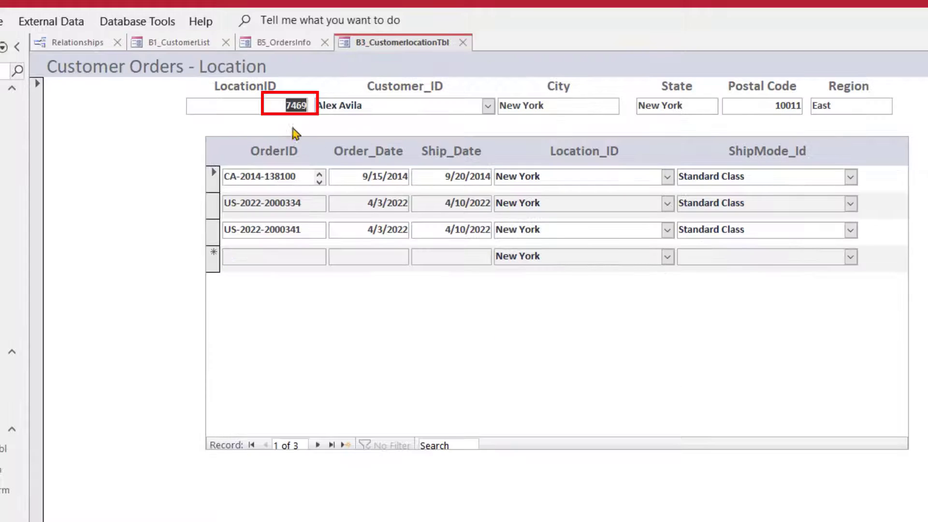
left_click(287, 105)
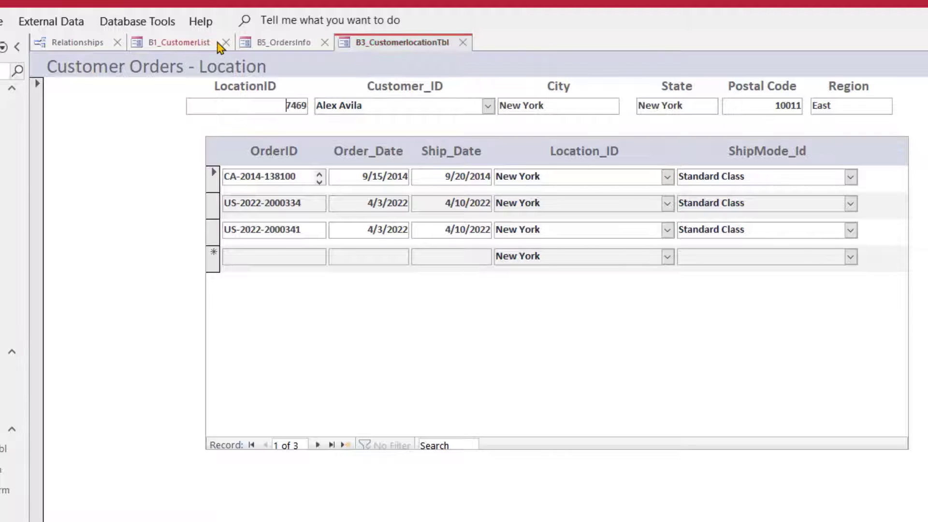
left_click(199, 46)
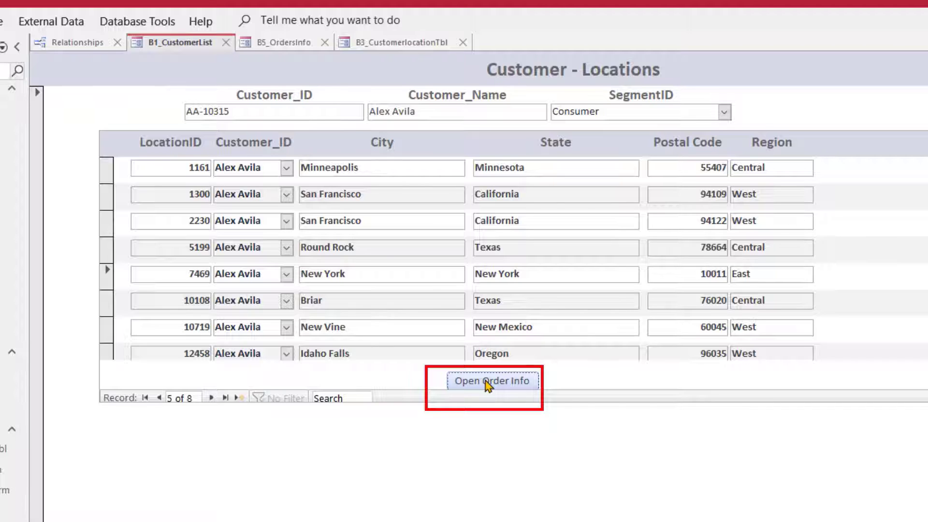
Step: Test Open Order Info on the New Vine location, check the record it opens, and return to B1_CustomerList
left_click(375, 248)
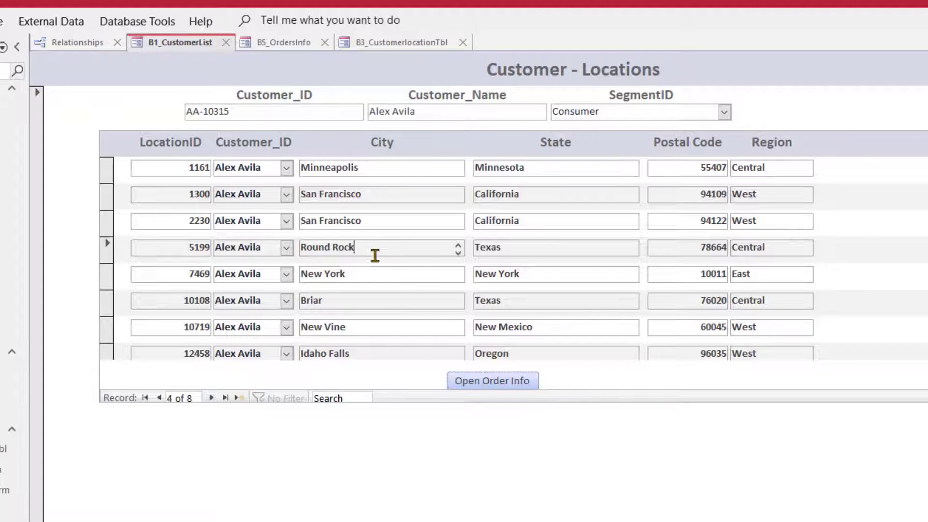
left_click(347, 274)
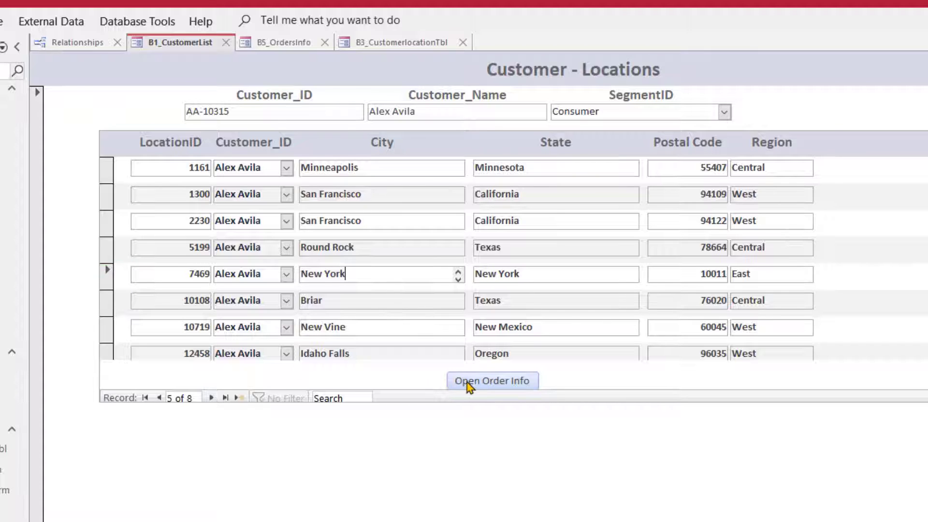
left_click(255, 327)
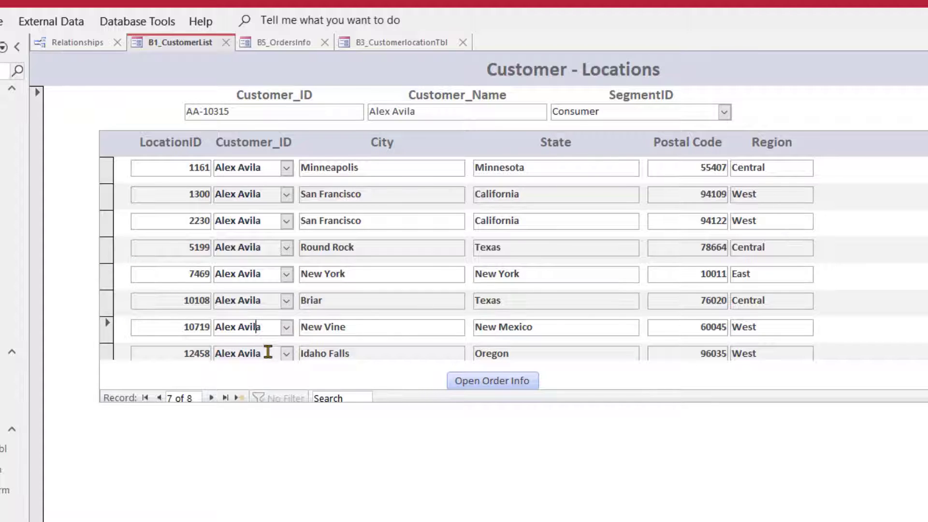
left_click(457, 380)
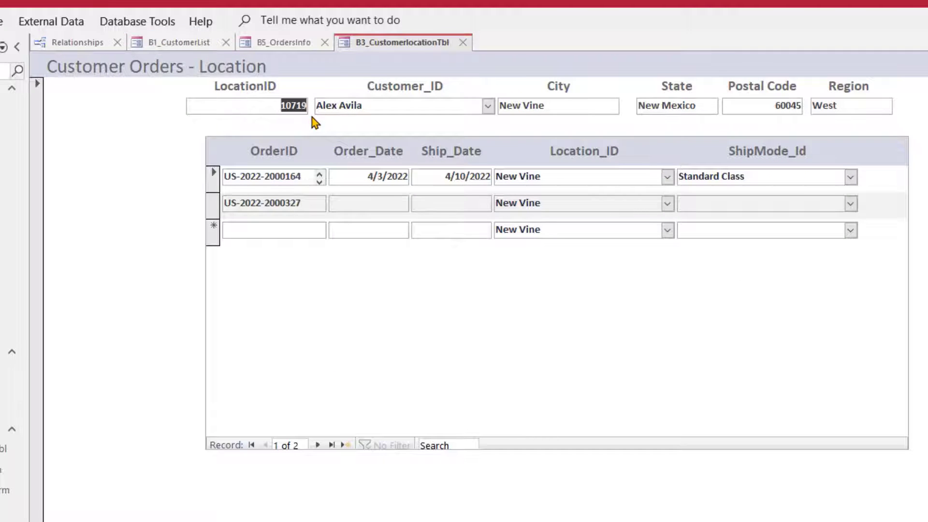
right_click(191, 44)
left_click(196, 44)
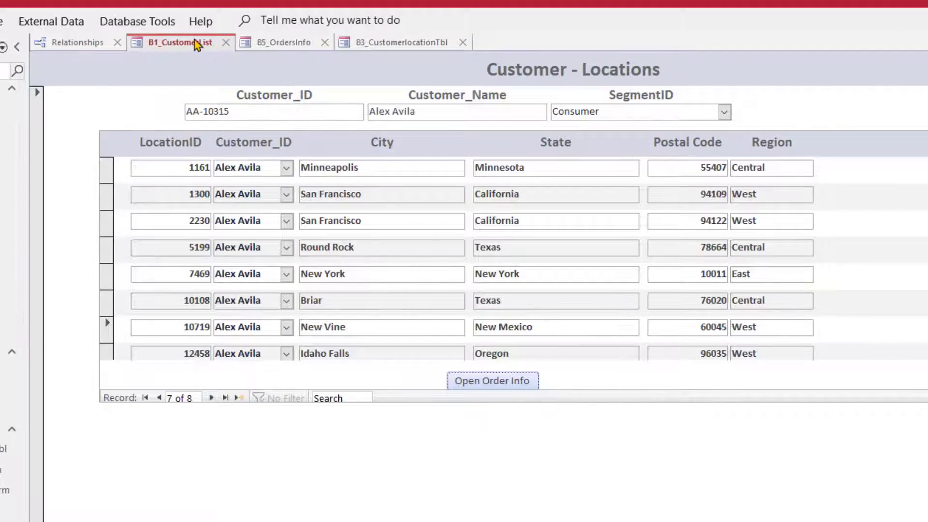
Step: In Design View of B1_CustomerList, move the Open Order Info button from the subform's footer into its Detail section beside Region
right_click(196, 43)
left_click(241, 166)
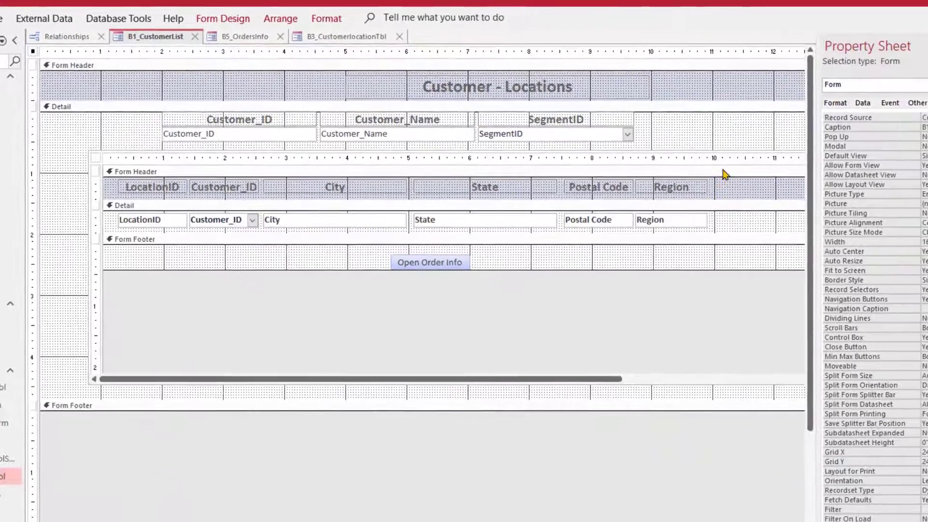
key("F4")
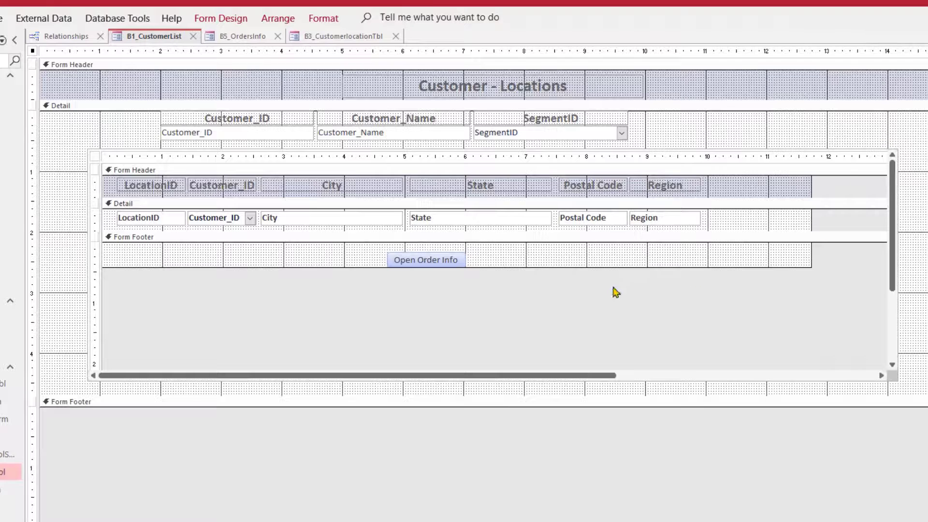
left_click(441, 258)
left_click(441, 259)
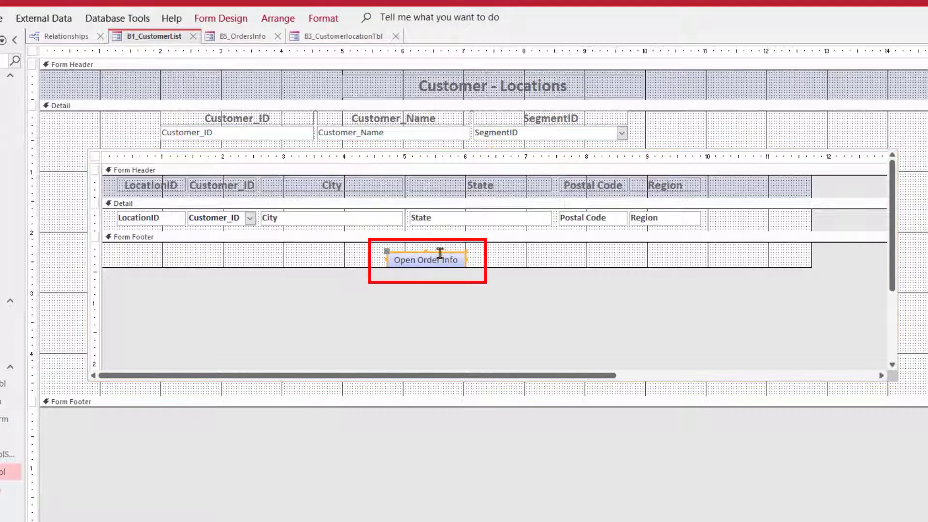
left_click_drag(433, 257, 746, 214)
left_click_drag(749, 211, 750, 211)
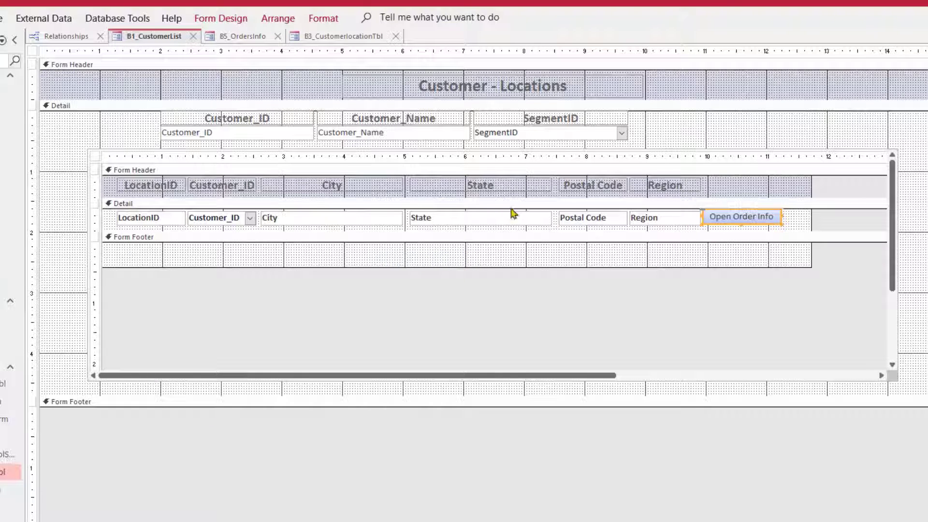
Step: Size all controls in the subform's Detail row to the tallest and align them along their bottom edges
left_click(97, 213)
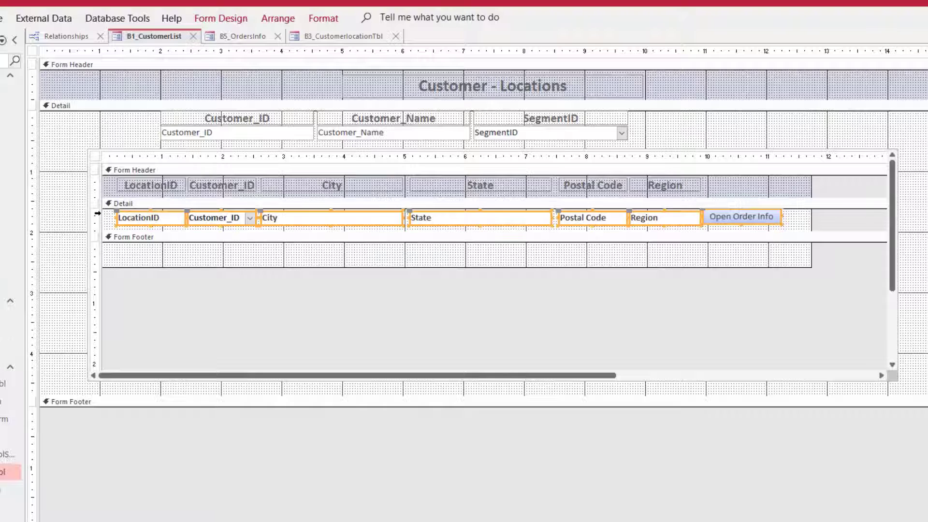
left_click(282, 20)
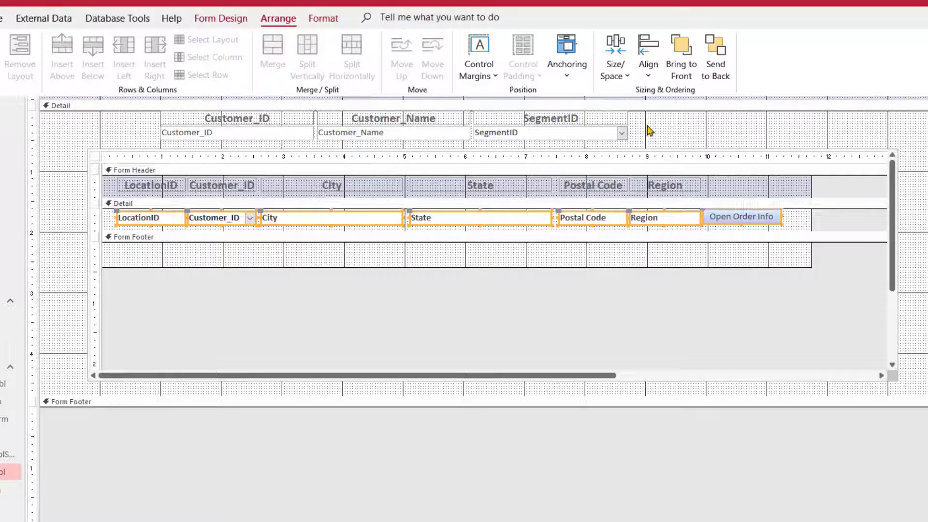
left_click(624, 77)
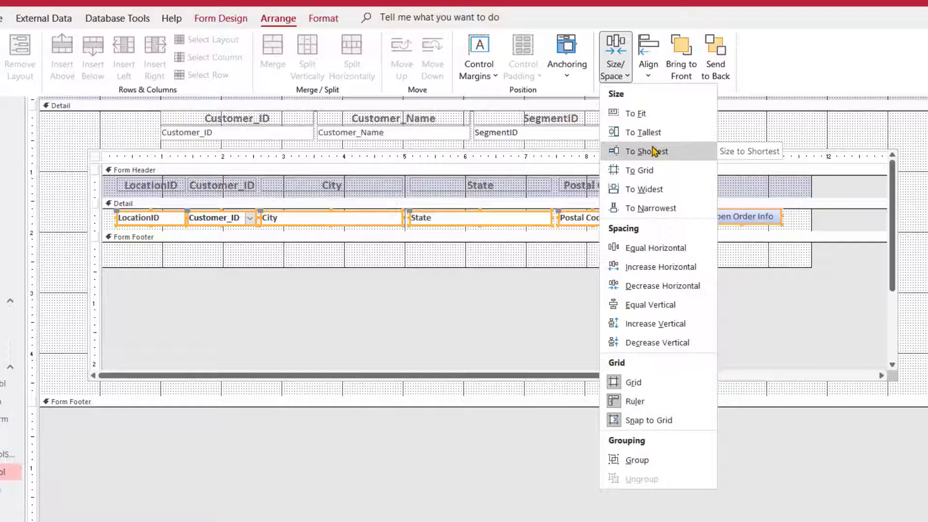
left_click(658, 137)
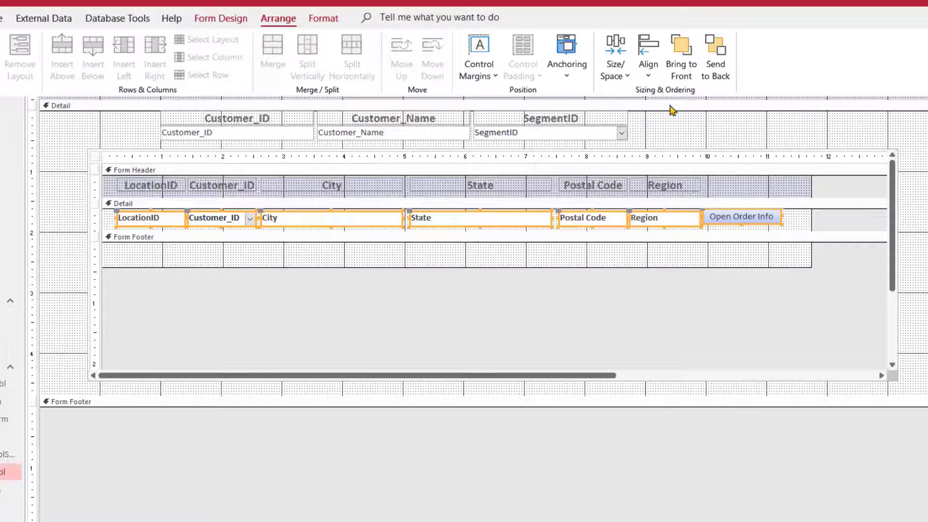
left_click(648, 70)
left_click(679, 170)
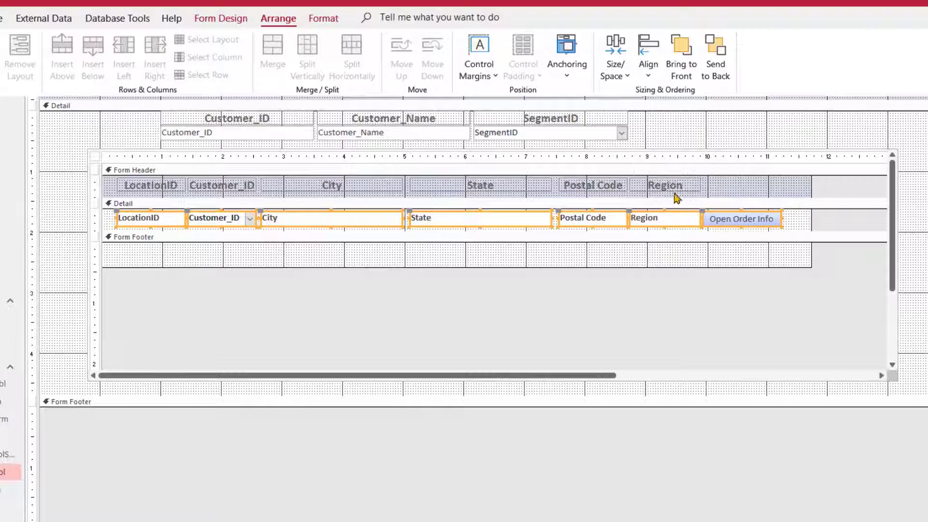
Step: Collapse the subform's empty form footer, then save B1_CustomerList and show it in Form View
left_click(722, 255)
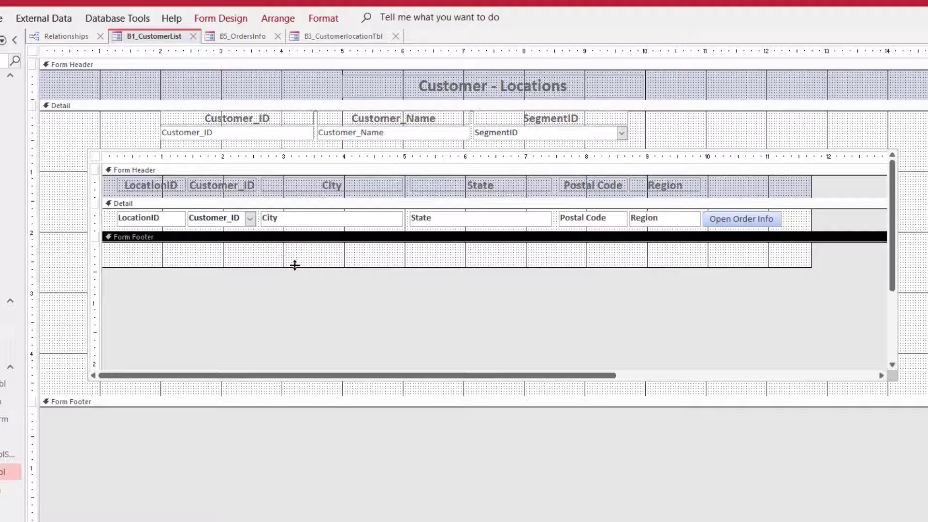
left_click_drag(295, 266, 302, 243)
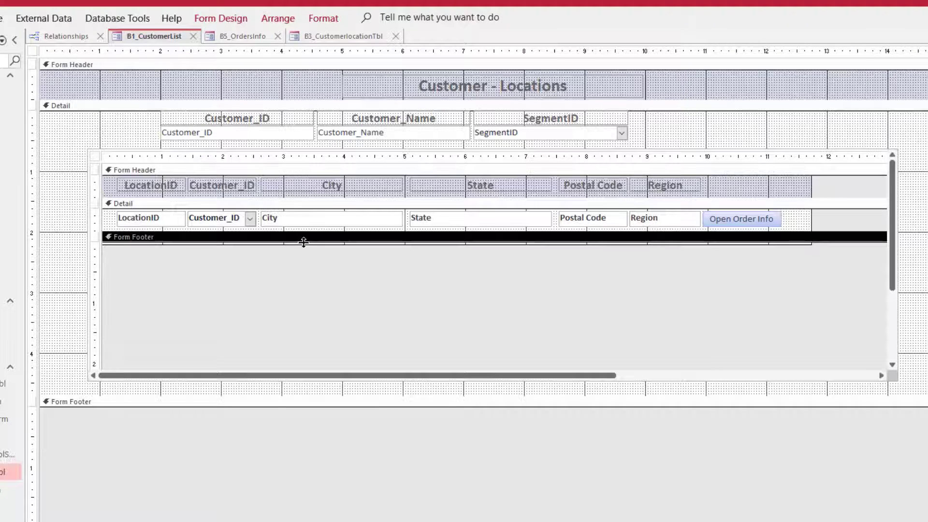
right_click(176, 36)
left_click(198, 45)
right_click(173, 36)
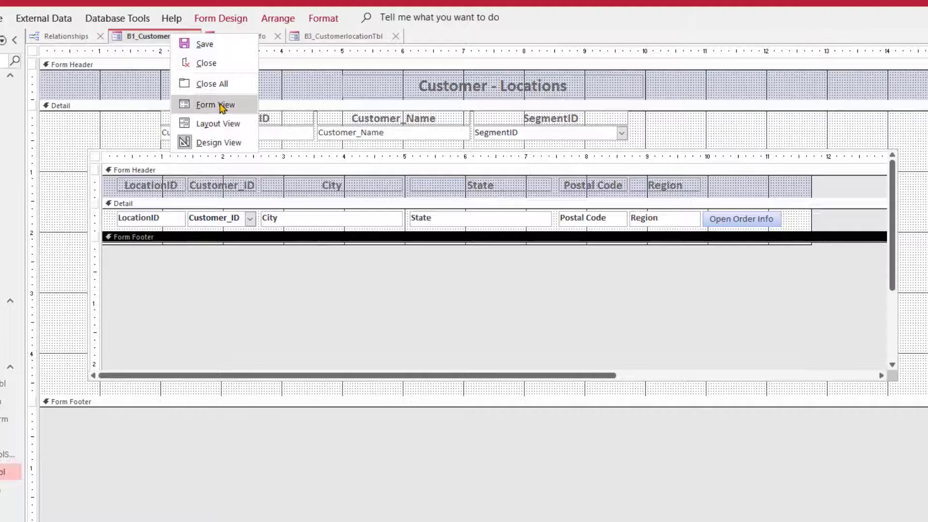
left_click(212, 104)
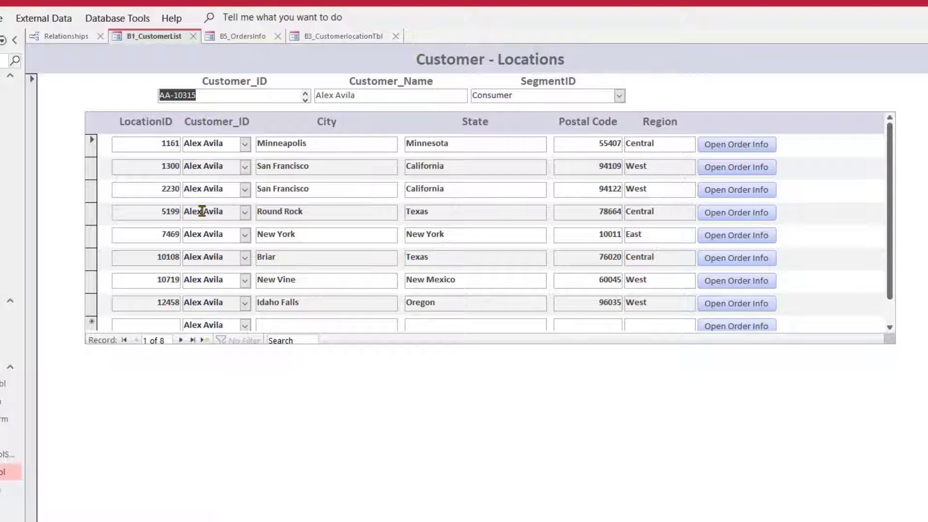
Step: Test the Round Rock row's Open Order Info button and compare the location records in B1_CustomerList and B3_CustomerlocationTbl
left_click(761, 213)
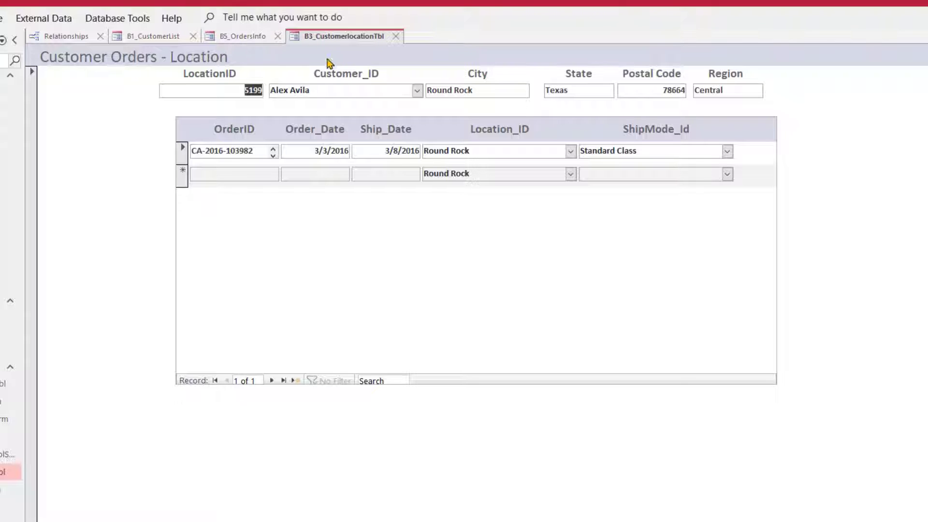
left_click(161, 39)
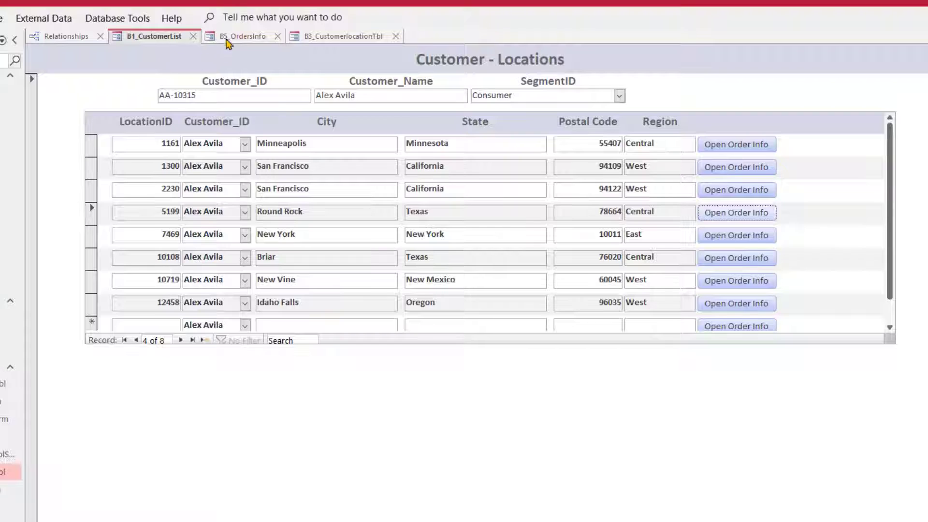
left_click(317, 43)
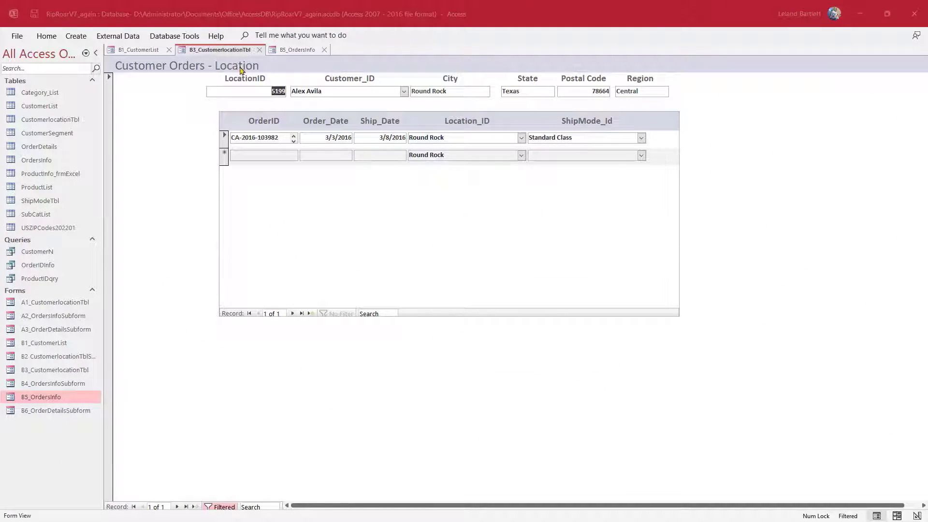
Step: In Design View of B3_CustomerlocationTbl, add a command button to the orders subform's form footer
left_click(295, 49)
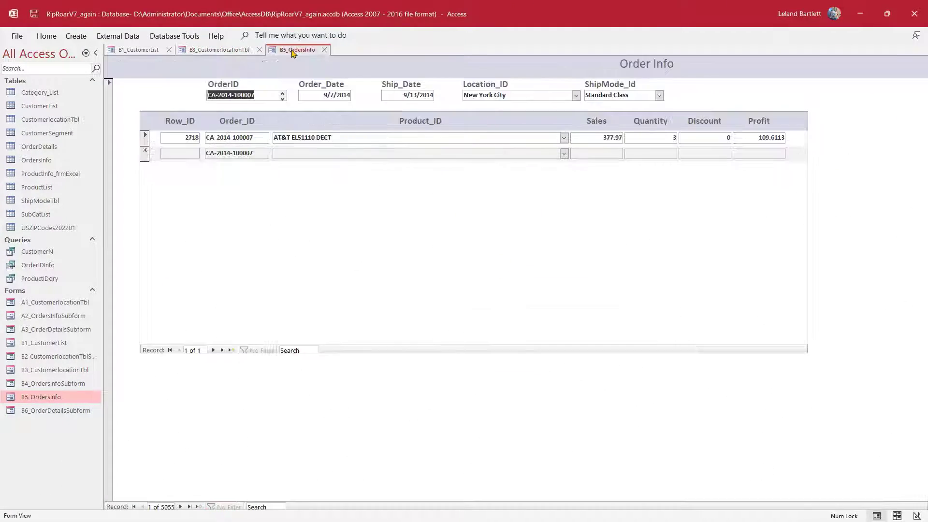
left_click(245, 51)
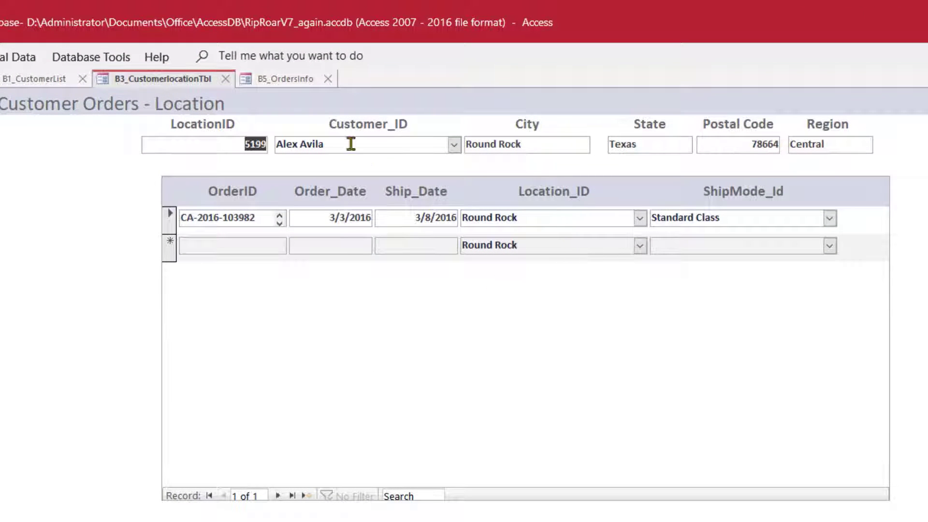
right_click(190, 81)
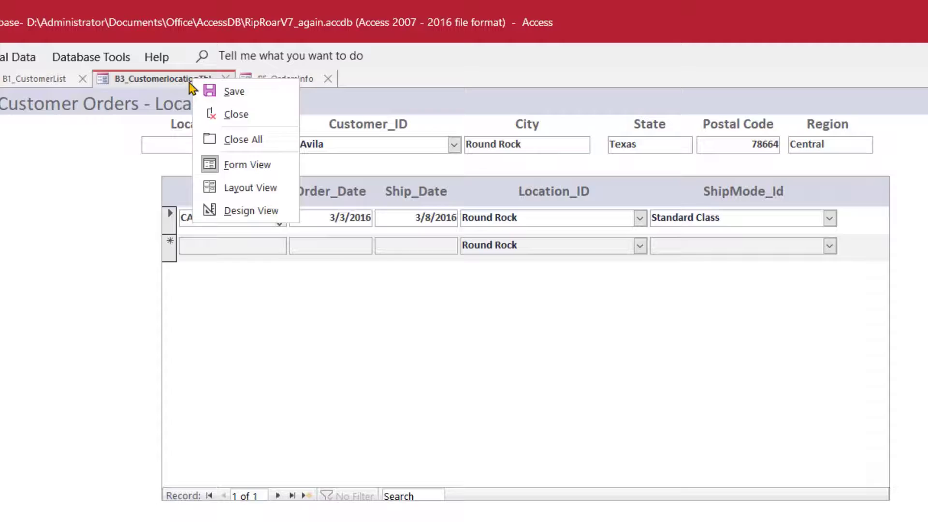
left_click(237, 211)
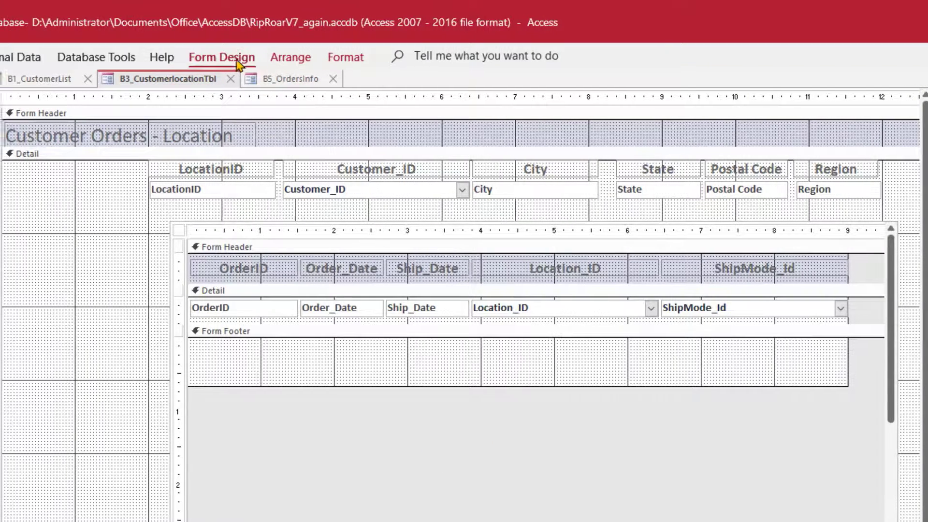
left_click(216, 57)
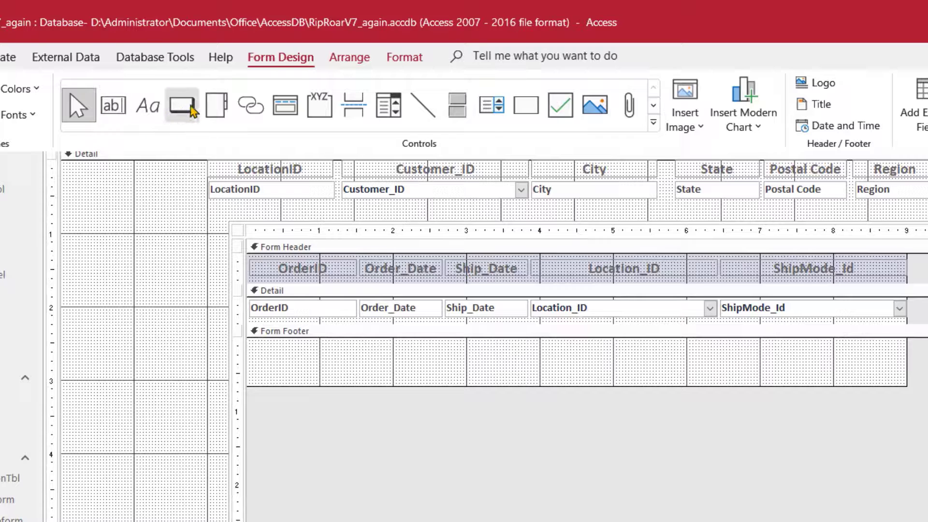
left_click(184, 106)
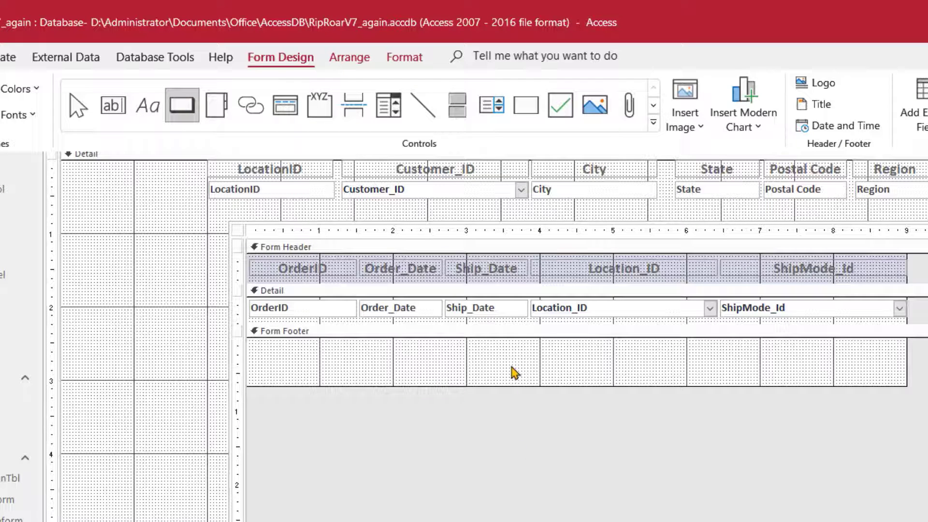
left_click(522, 353)
left_click(522, 352)
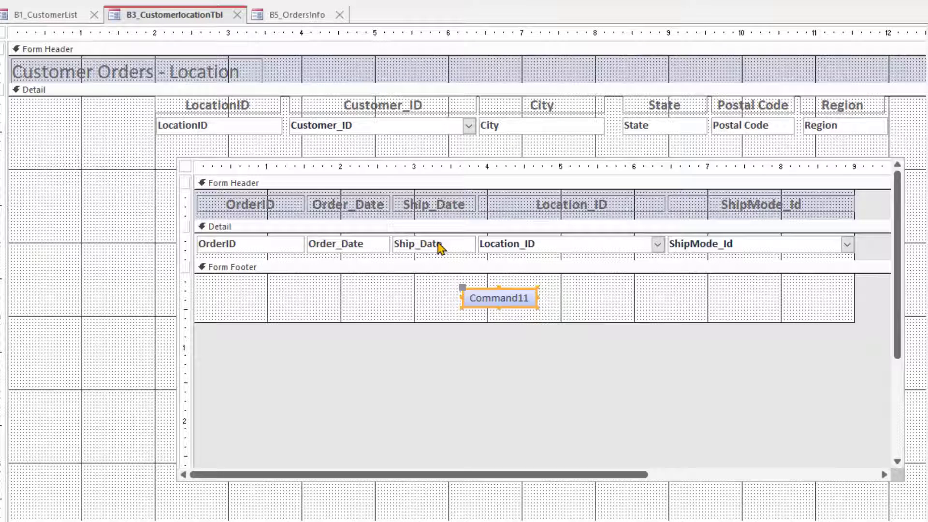
Step: Caption the footer's new command button Open Order Details and widen it to fit the full text
left_click(491, 296)
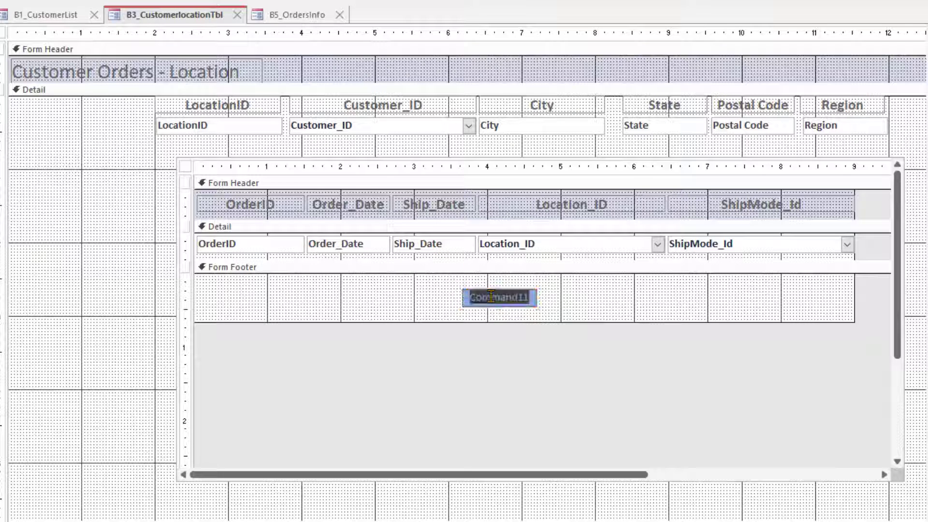
key("BackSpace")
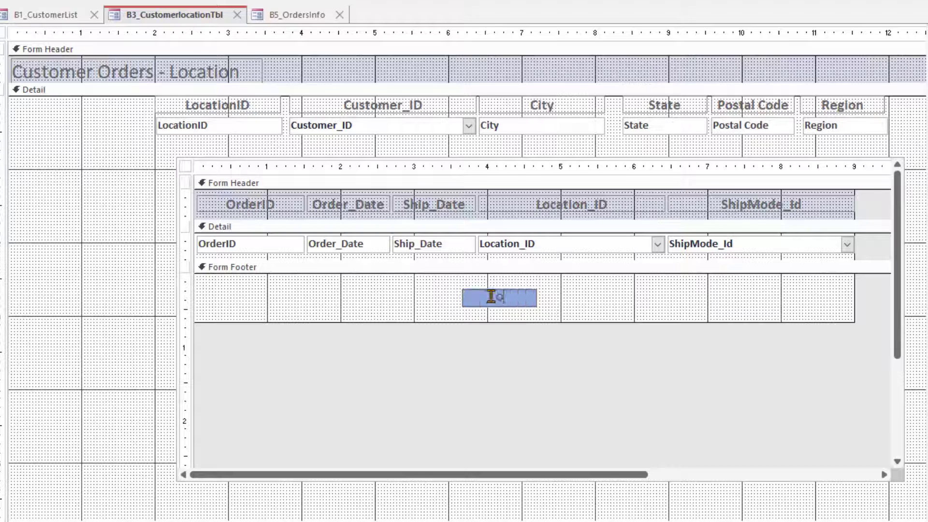
type("Open")
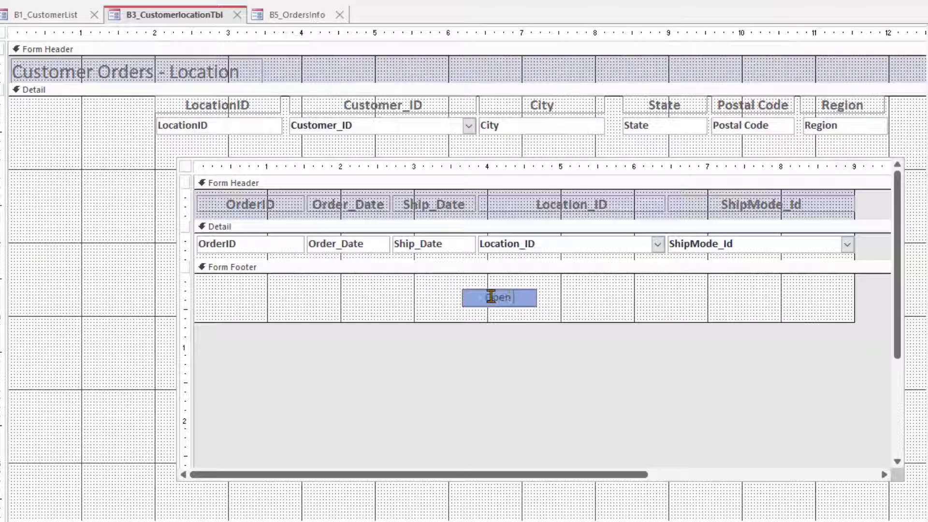
type(" Order Details")
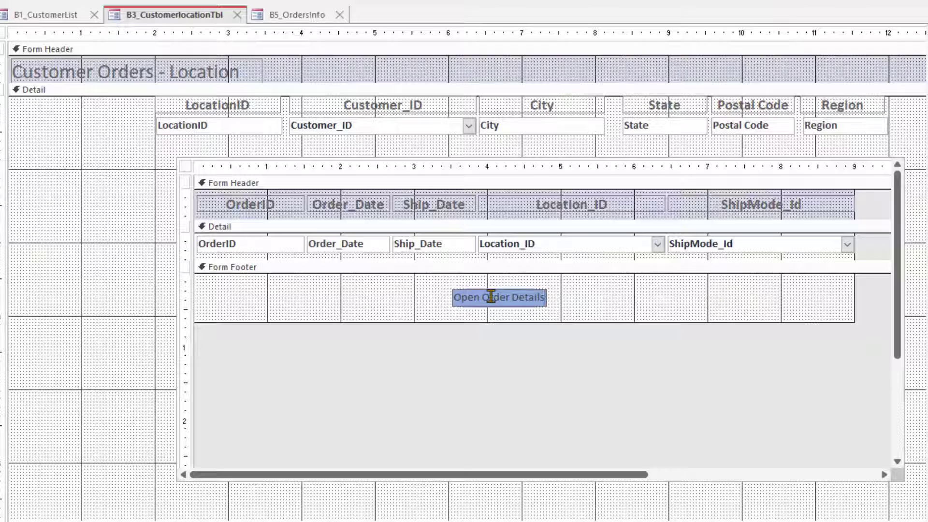
left_click(570, 297)
left_click(534, 303)
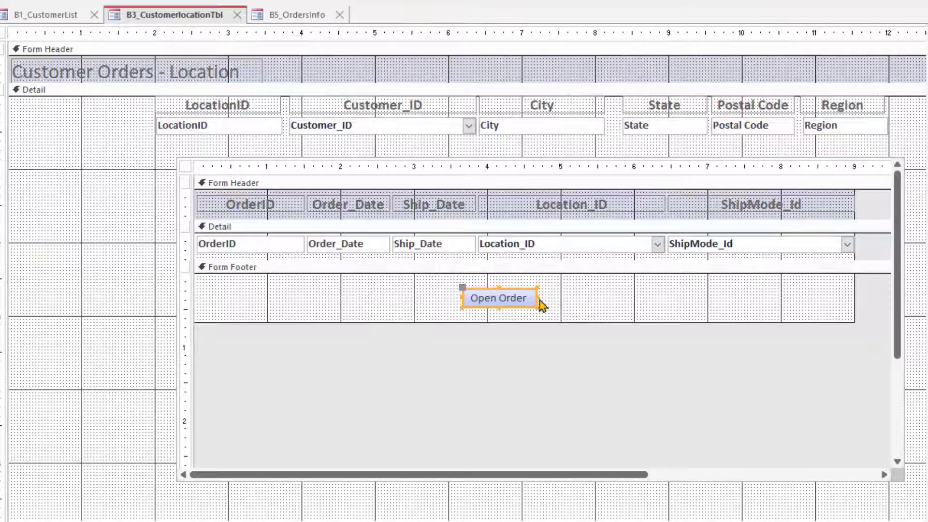
left_click(540, 299)
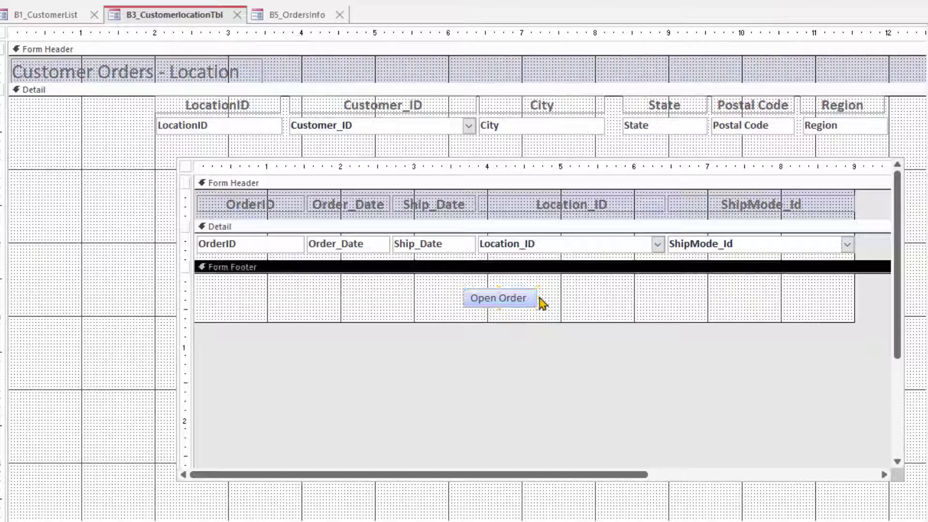
left_click(537, 300)
left_click_drag(537, 298, 589, 301)
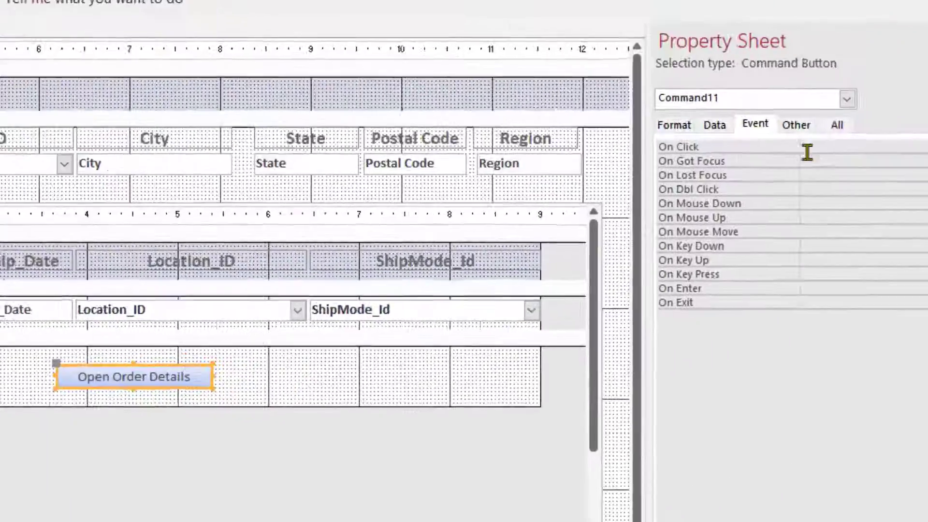
Step: Create a click event procedure for the Open Order Details button with the Code Builder
left_click(807, 152)
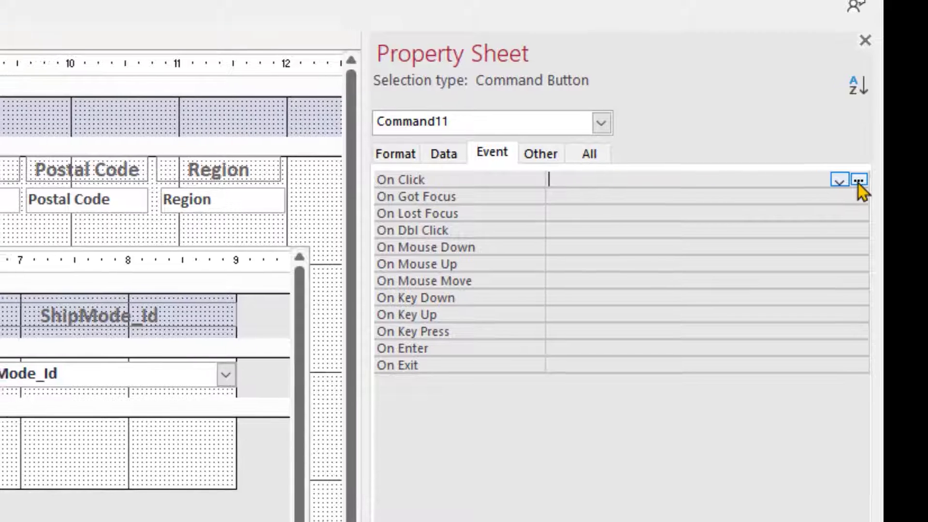
left_click(859, 181)
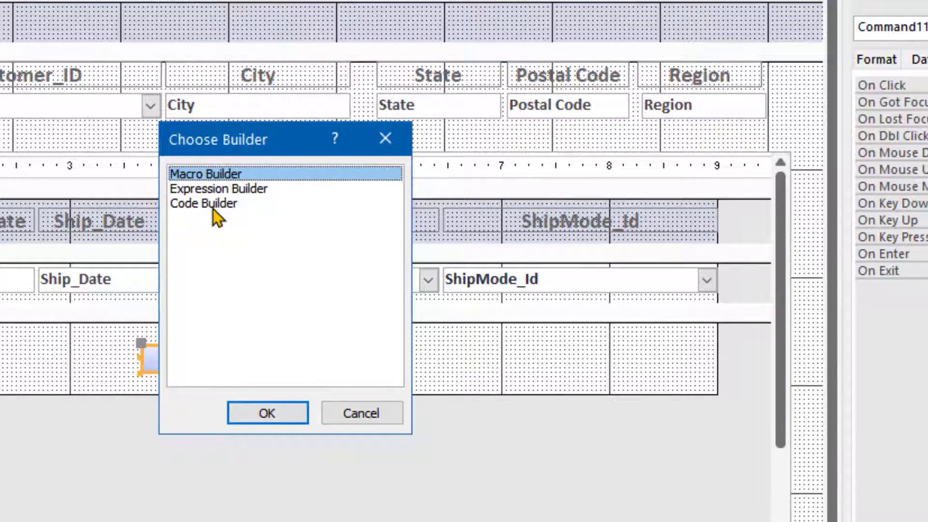
left_click(213, 208)
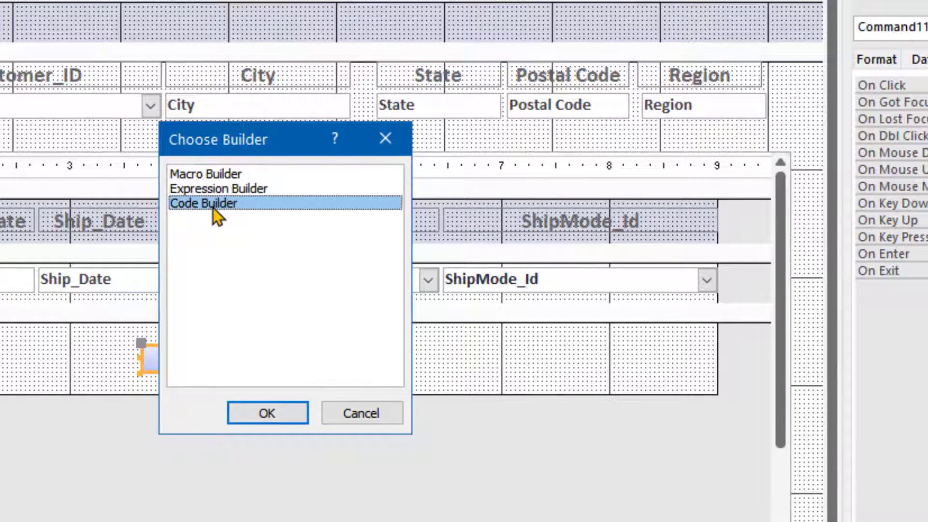
left_click(269, 414)
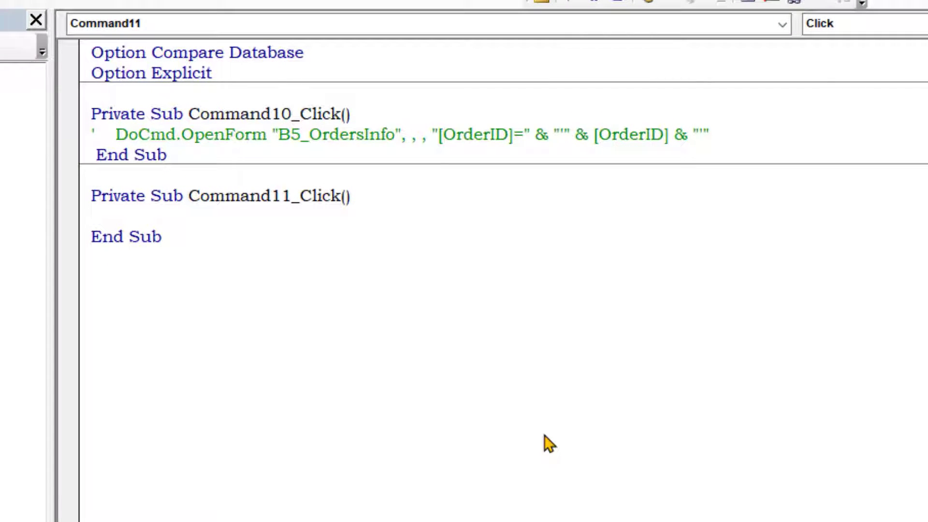
Step: In Command11_Click, write a DoCmd.OpenForm call for "B5_OrdersInfo", leaving the view and filter name arguments empty
key("Tab")
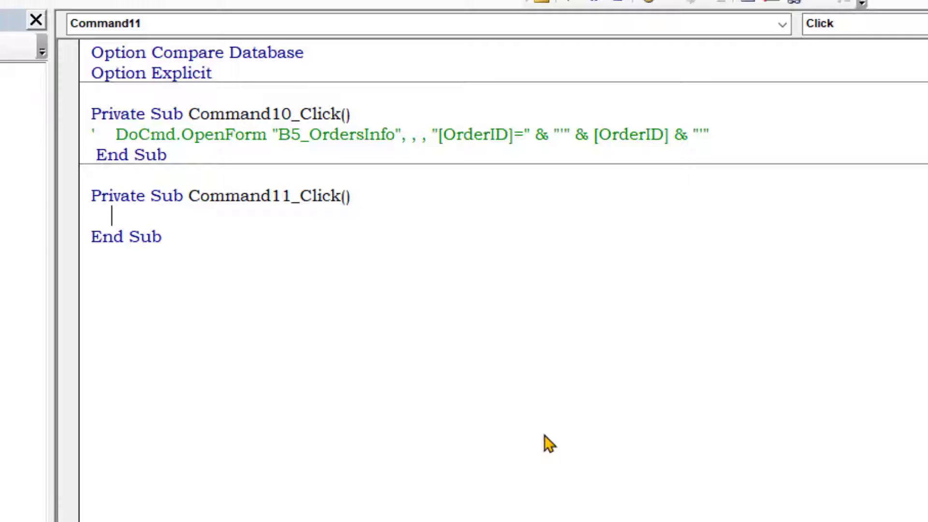
type("Docmd.")
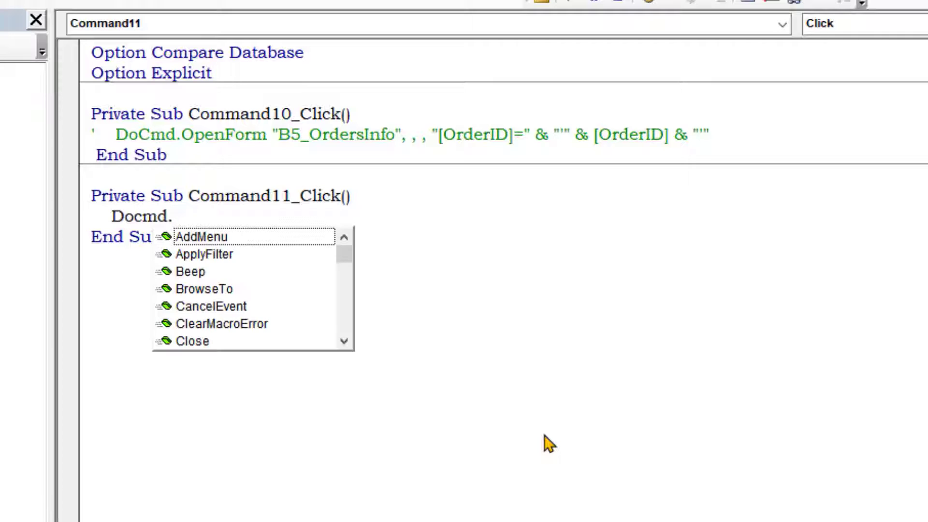
type("ope")
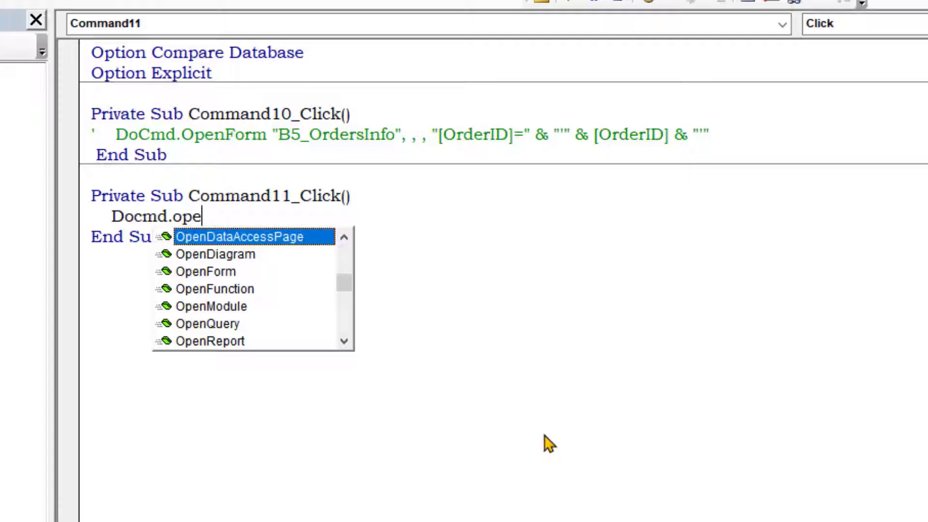
type("nf")
key("Tab")
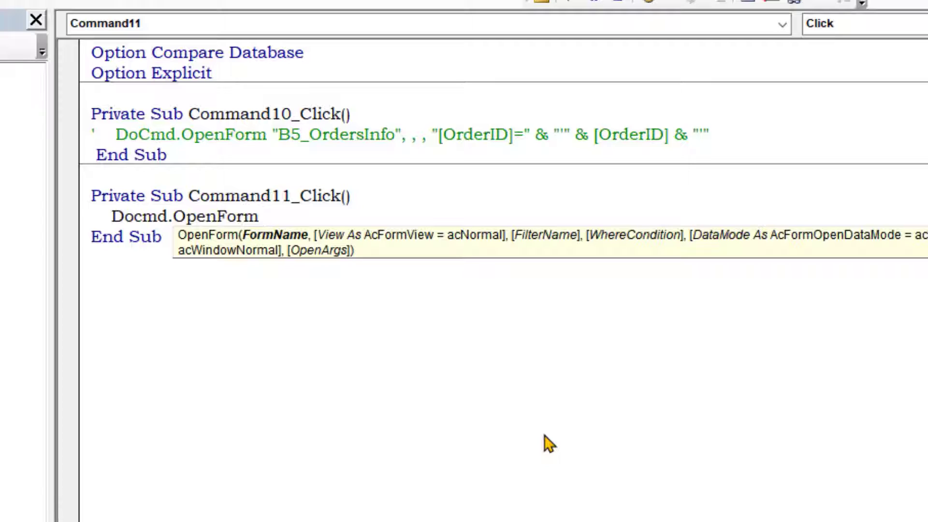
type("\"B5_Orders")
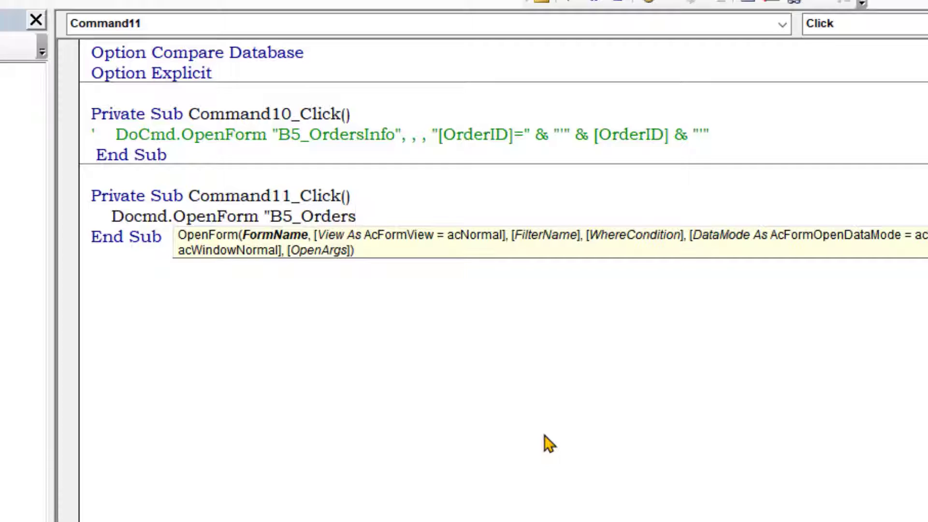
type("Info\",,,")
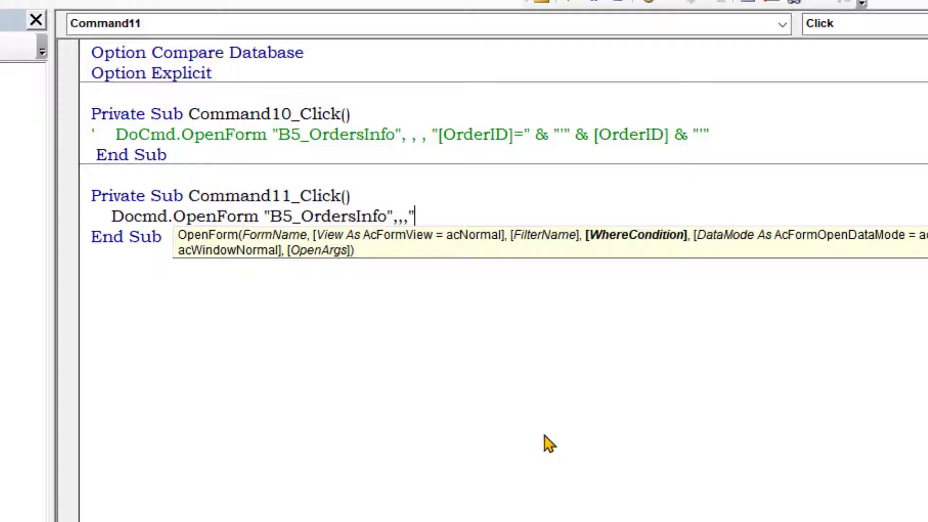
Step: Begin the OpenForm call's where condition with "OrderID=" & after the empty arguments
type("\"Order")
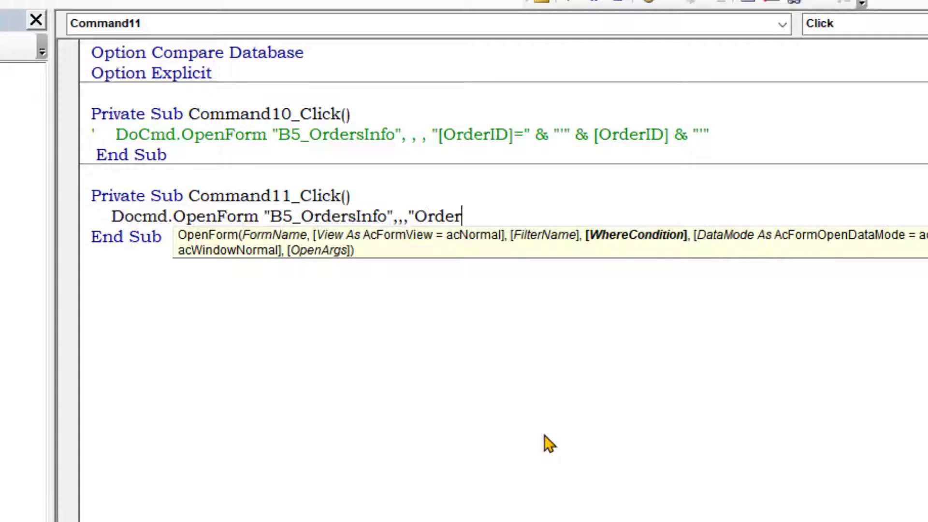
type("ID\"")
key("BackSpace")
type("=\" & ")
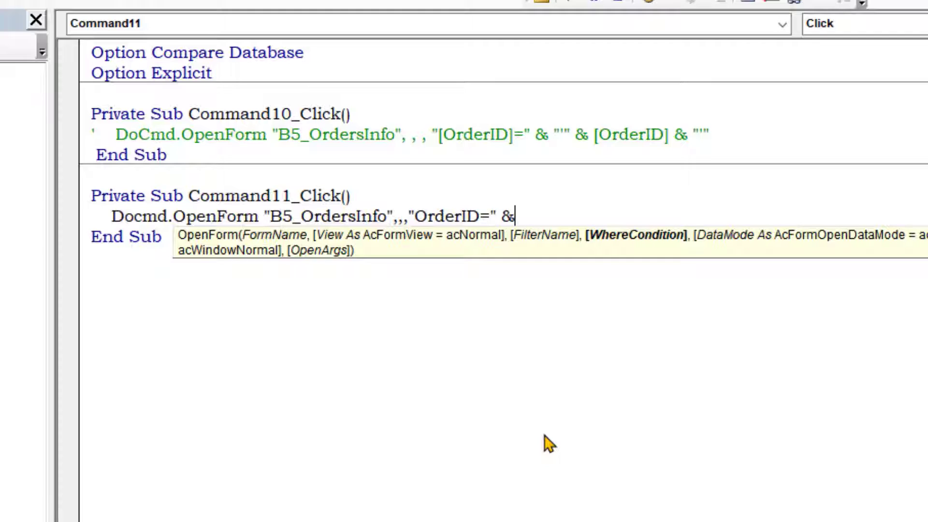
type("O")
key("BackSpace")
type("Order")
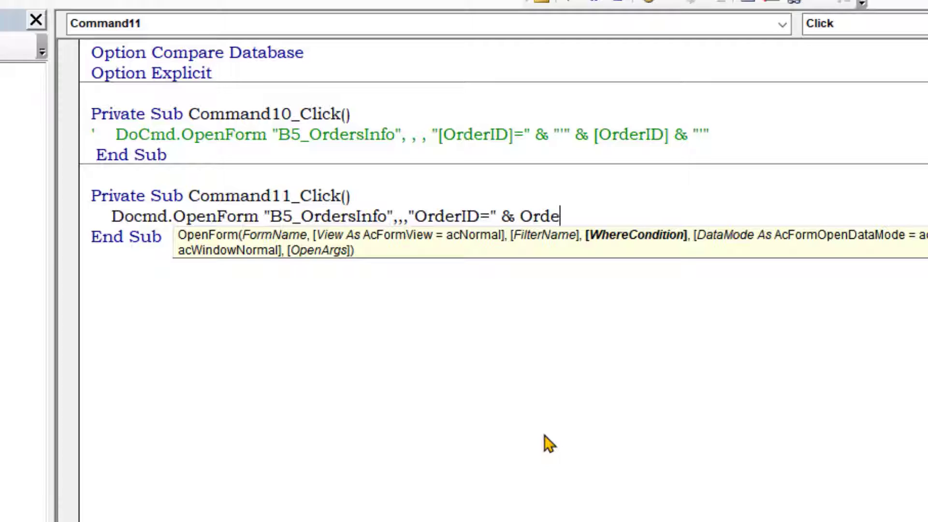
type("ID")
key("BackSpace")
key("BackSpace")
key("BackSpace")
key("BackSpace")
key("BackSpace")
key("BackSpace")
key("BackSpace")
Step: Complete the where condition with Me.OrderID so the form opens on the current order, and commit the code line
type("me.Ord")
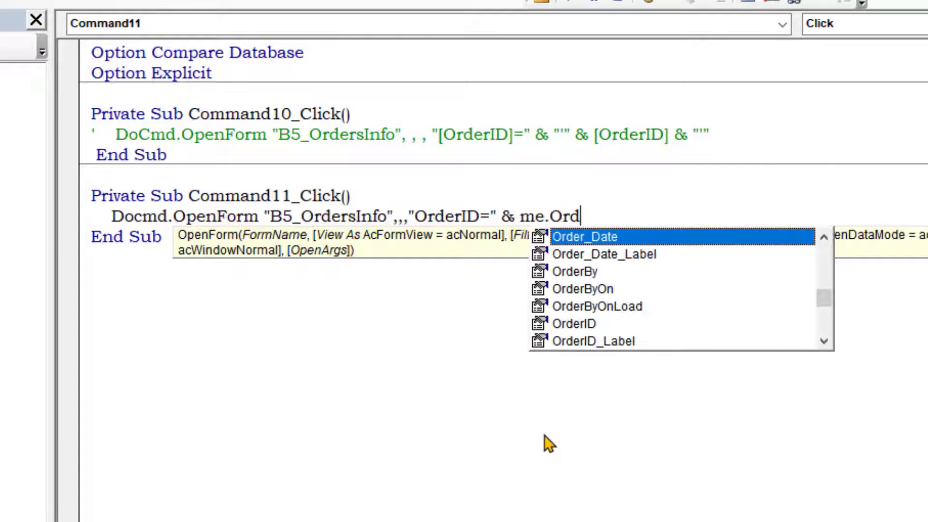
key("Tab")
key("BackSpace")
key("BackSpace")
key("BackSpace")
key("BackSpace")
key("BackSpace")
key("BackSpace")
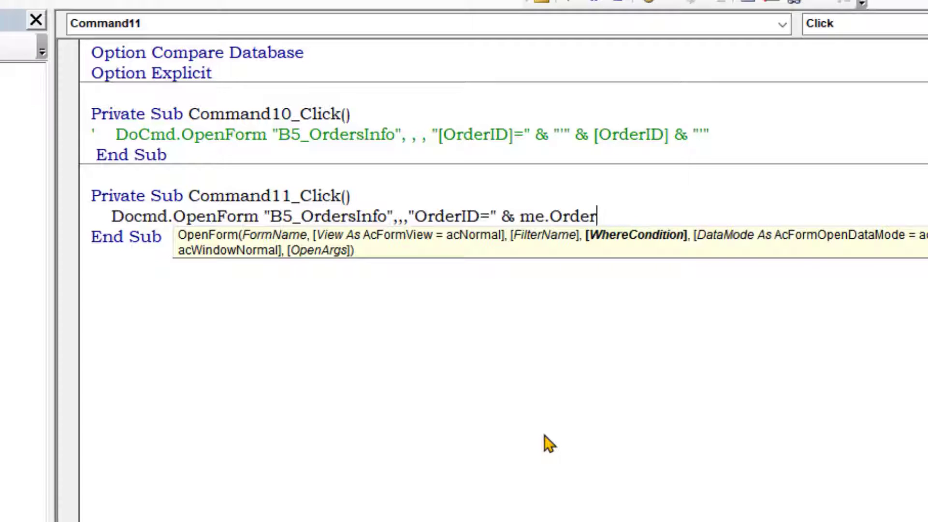
type("id")
key("BackSpace")
key("BackSpace")
key("BackSpace")
key("BackSpace")
key("BackSpace")
key("BackSpace")
key("BackSpace")
type("Orderi")
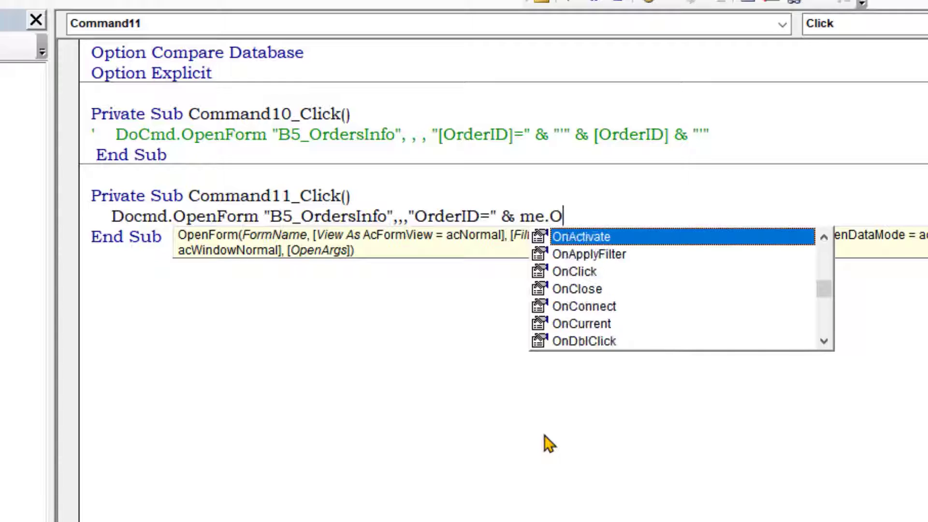
key("Tab")
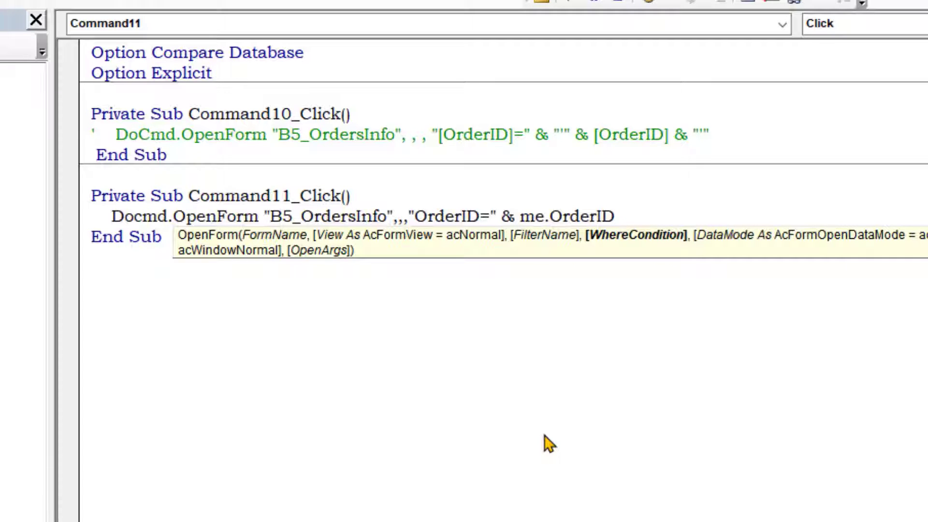
key("Down")
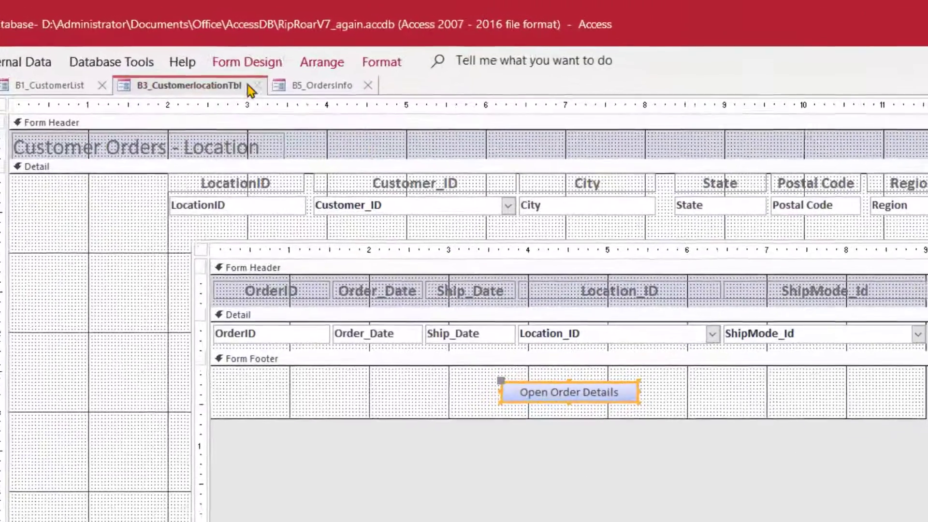
Step: Save B3_CustomerlocationTbl and show it in Form View
right_click(239, 88)
left_click(251, 100)
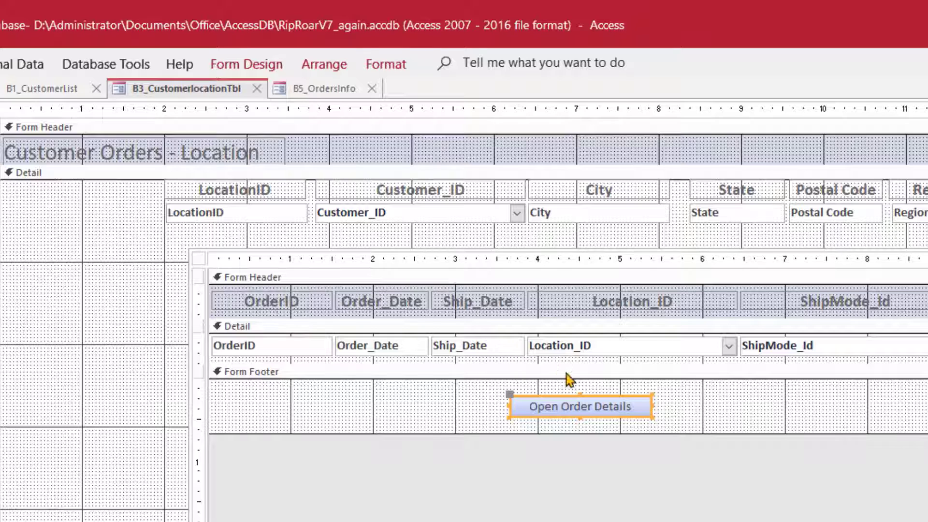
right_click(243, 88)
left_click(294, 189)
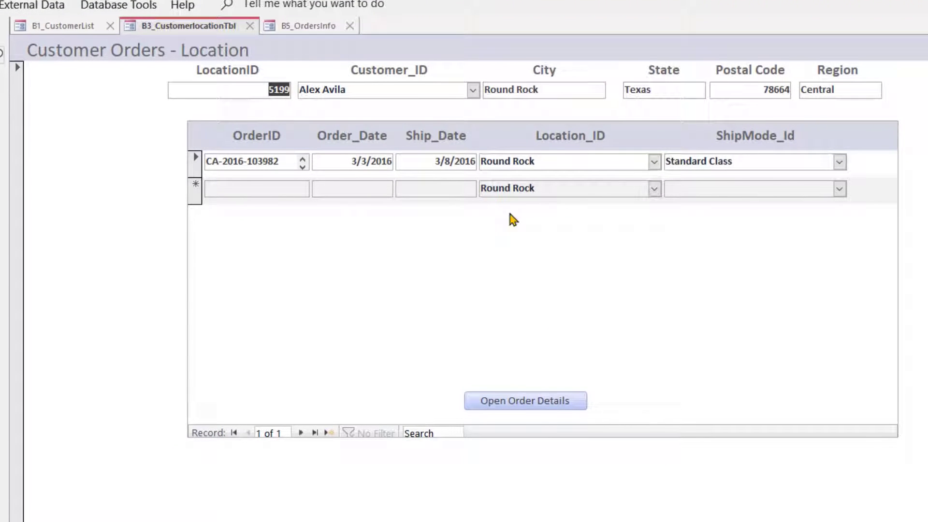
Step: Test the Open Order Details button on the Round Rock order, cancel the parameter request and debug the failing code
left_click(432, 161)
left_click(537, 400)
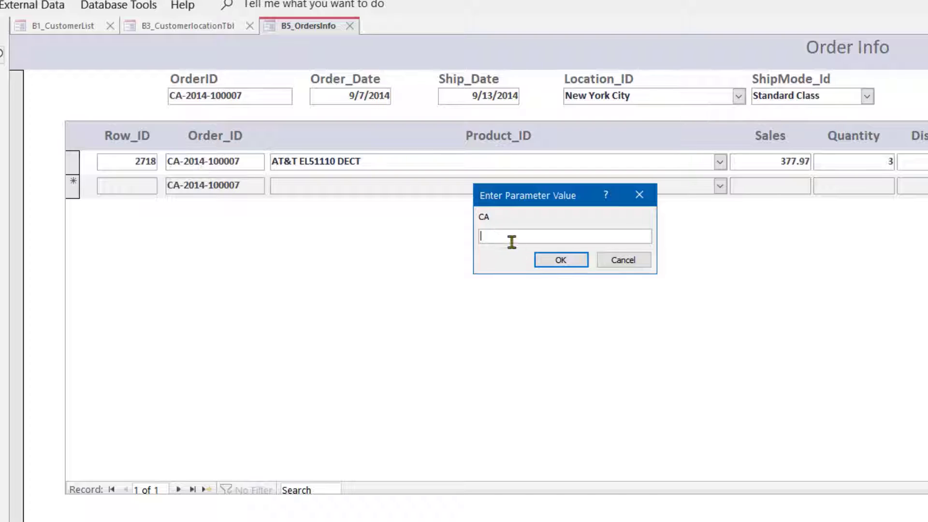
left_click(615, 260)
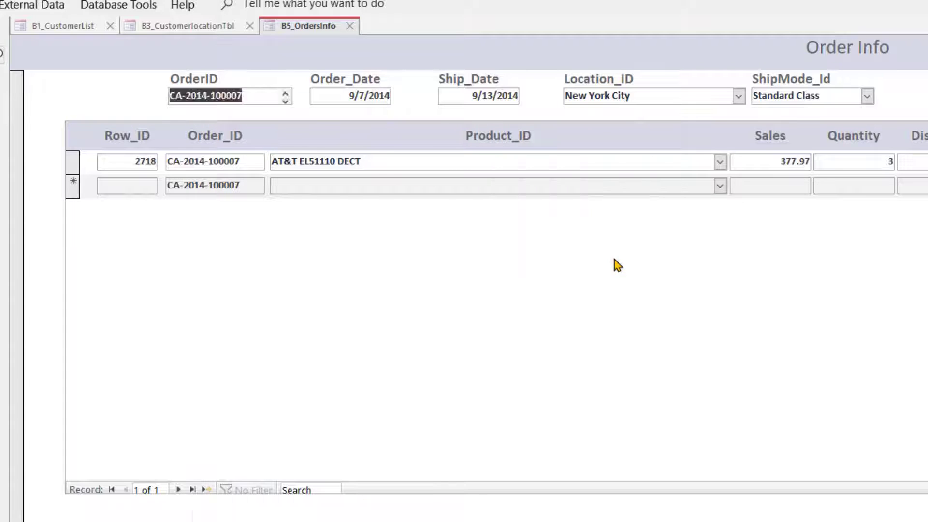
left_click(595, 303)
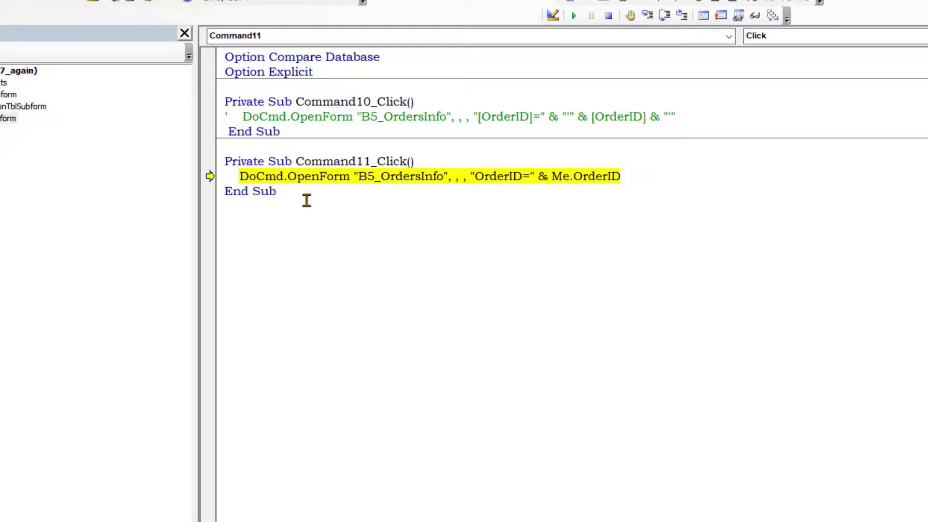
Step: Compare the OpenForm line with the one in Form_B2 CustomerlocationTblSubform, and reset the halted code in Form_B4_OrdersInfoSubform
left_click(514, 190)
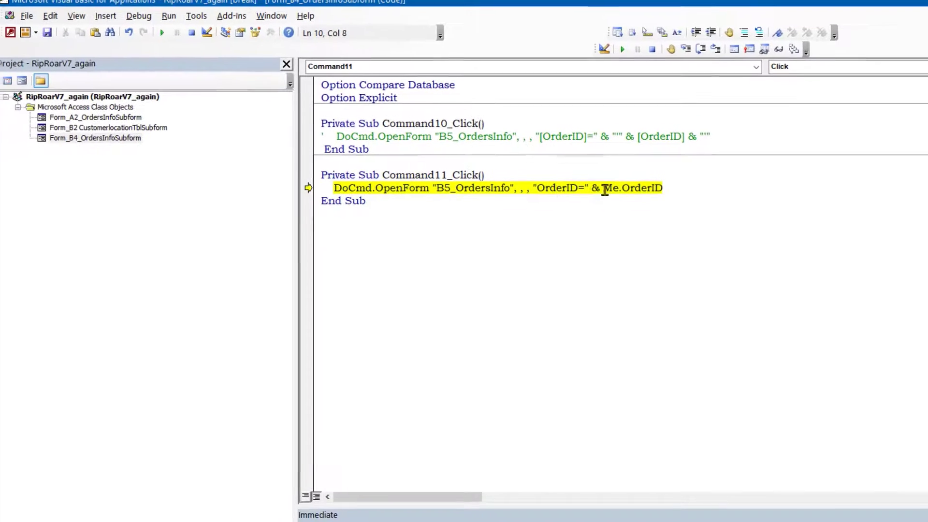
double_click(128, 128)
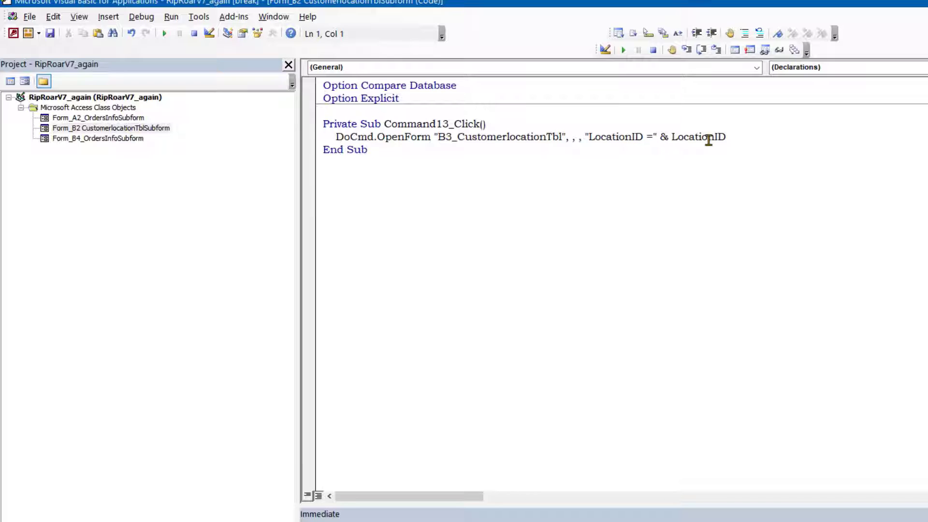
double_click(128, 138)
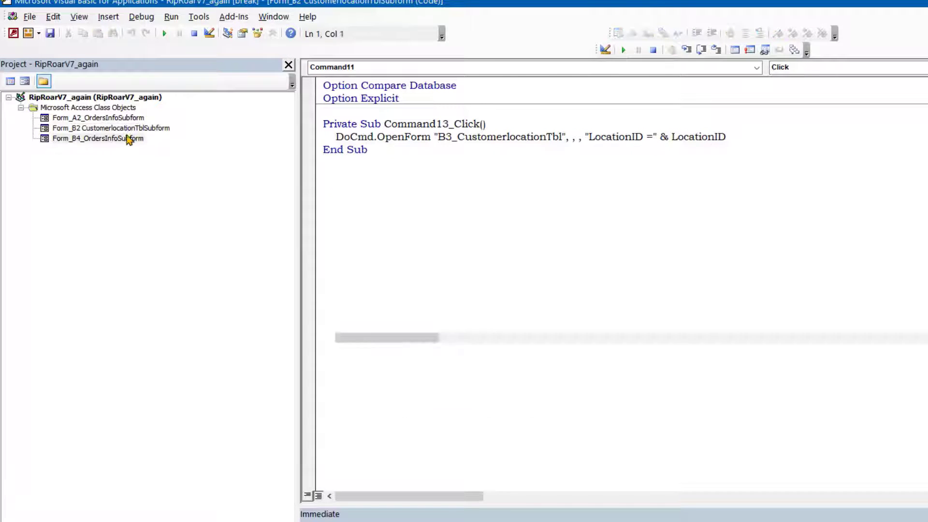
left_click(604, 188)
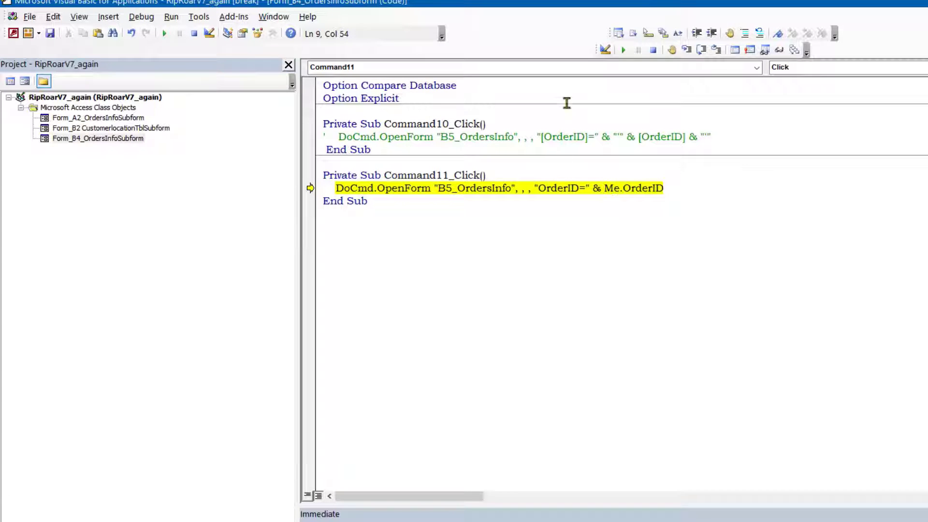
left_click(653, 50)
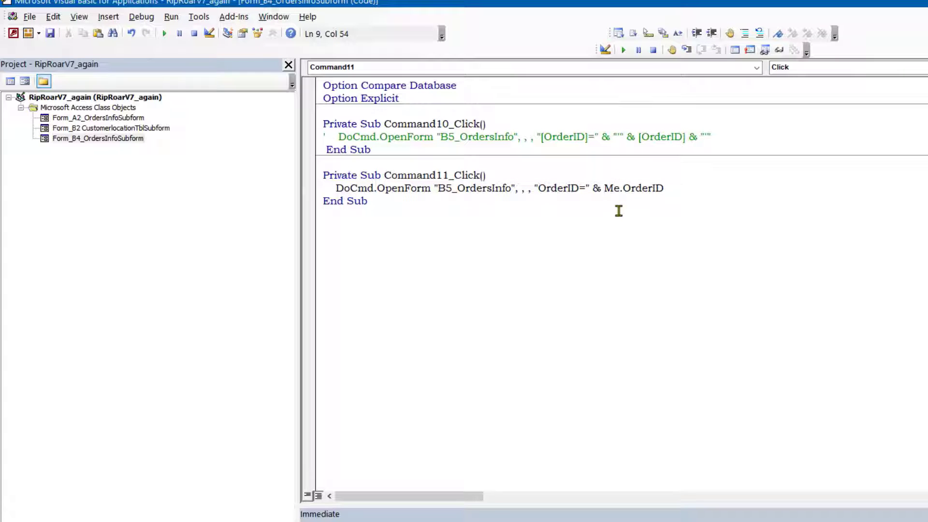
Step: Remove the Me. qualifier from OrderID in the where condition of Command11_Click
left_click(623, 189)
key("BackSpace")
key("BackSpace")
key("BackSpace")
left_click(648, 197)
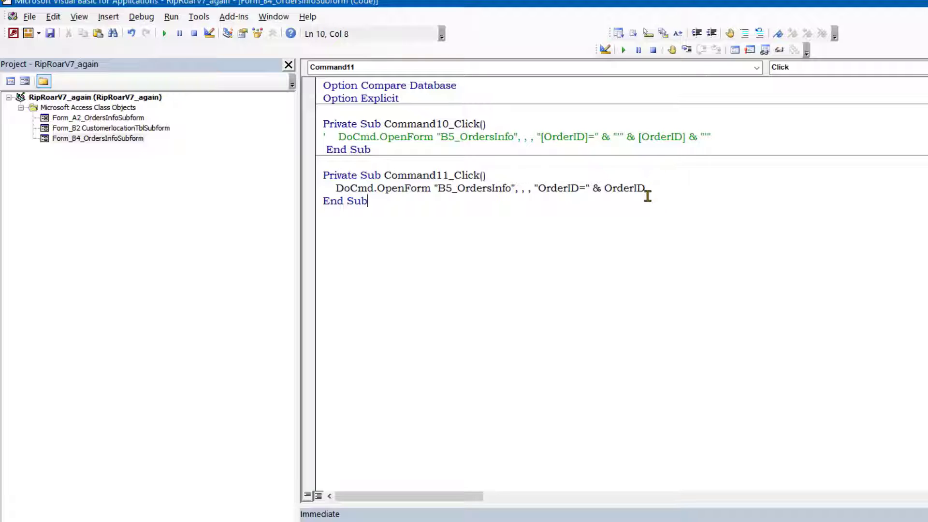
Step: Check the LocationID where condition in Form_B2 CustomerlocationTblSubform against the OrderID condition in Form_B4_OrdersInfoSubform
double_click(157, 128)
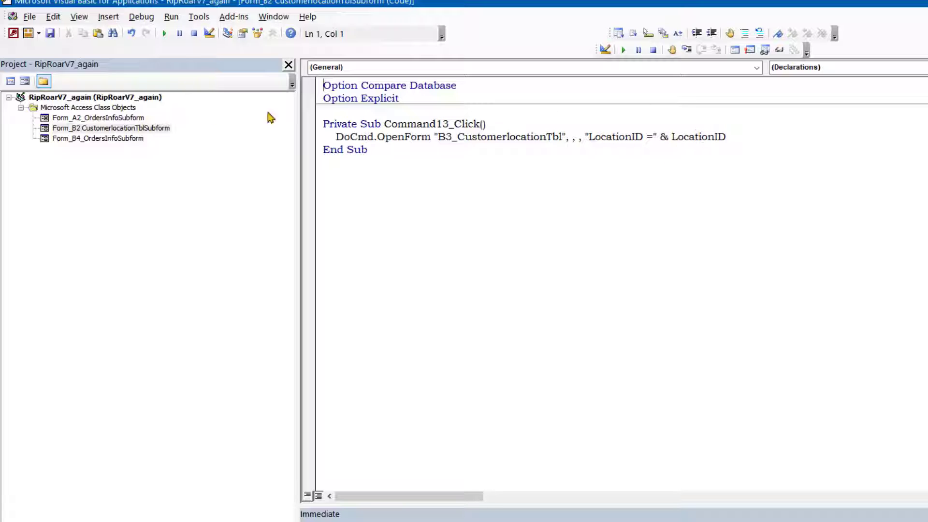
double_click(111, 140)
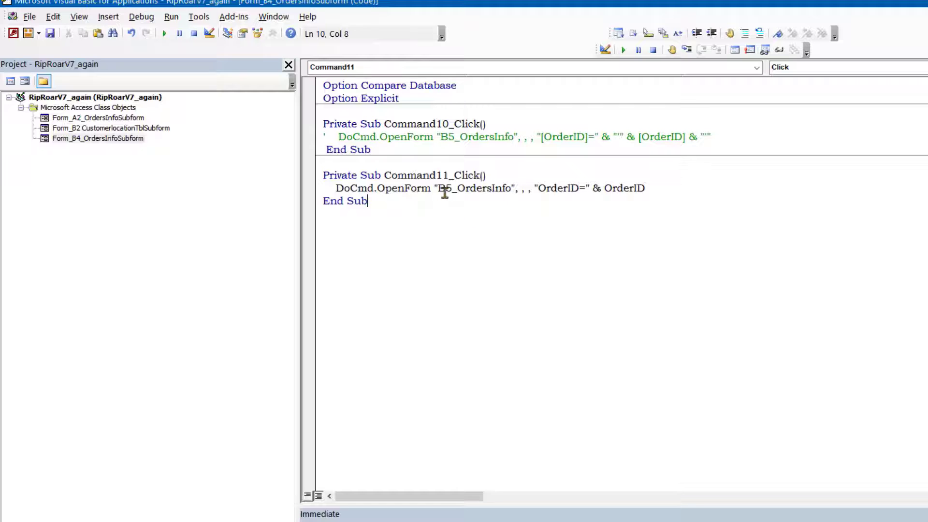
left_click(476, 188)
left_click(562, 188)
Step: Replace Command11_Click's code line with an indented DoCmd.OpenForm "B5_OrdersInfo", , , "[OrderID]=" & "'" & [OrderID] & "'" and save B4_OrdersInfoSubform
left_click_drag(340, 137, 713, 139)
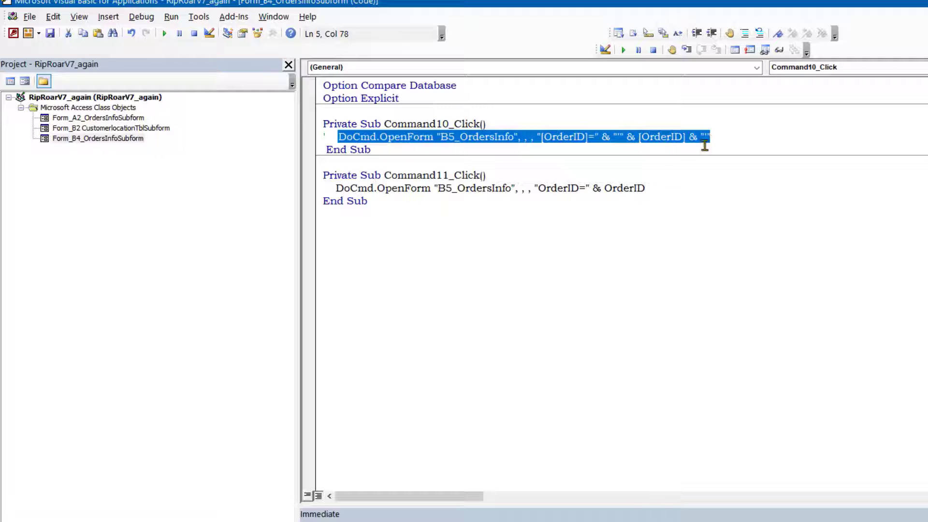
left_click(315, 188)
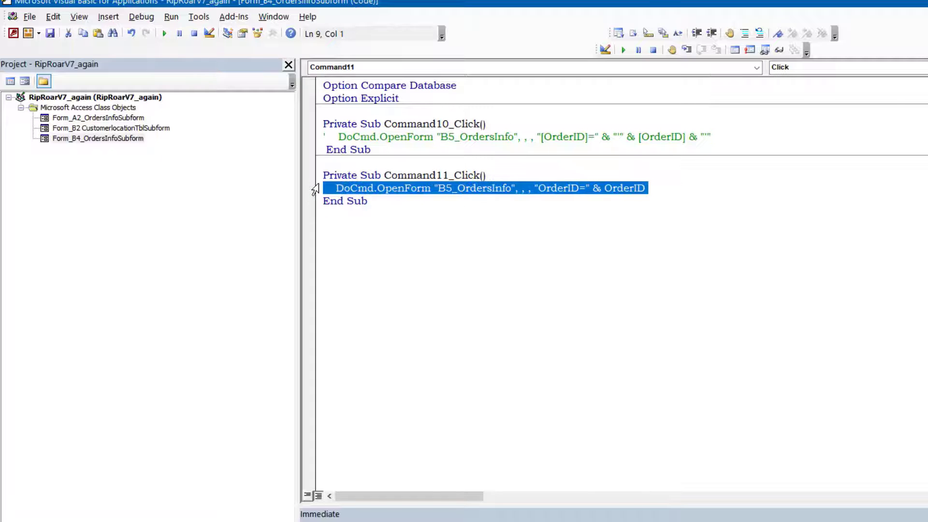
key("Delete")
key("Return")
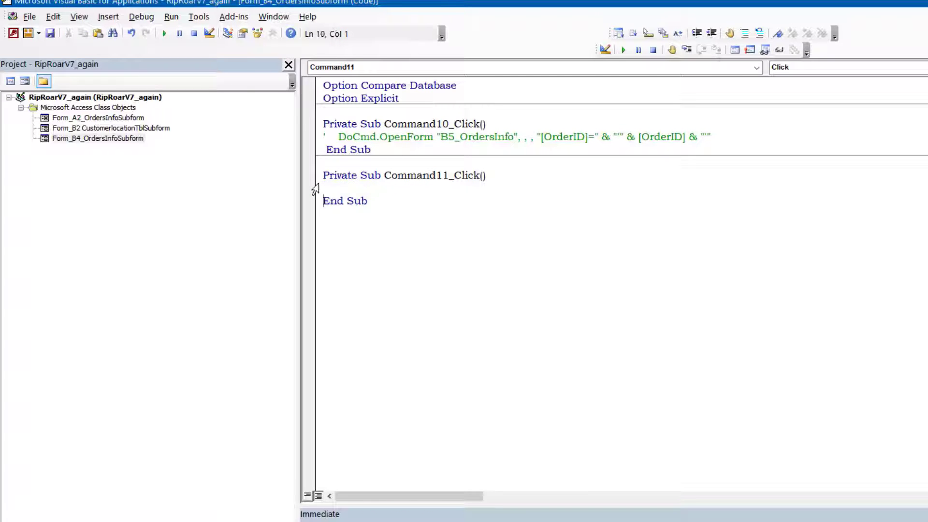
type("DoCmd.OpenForm \"B5_OrdersInfo\", , , \"[OrderID]=\" & \"\" & [OrderID] & \"\"")
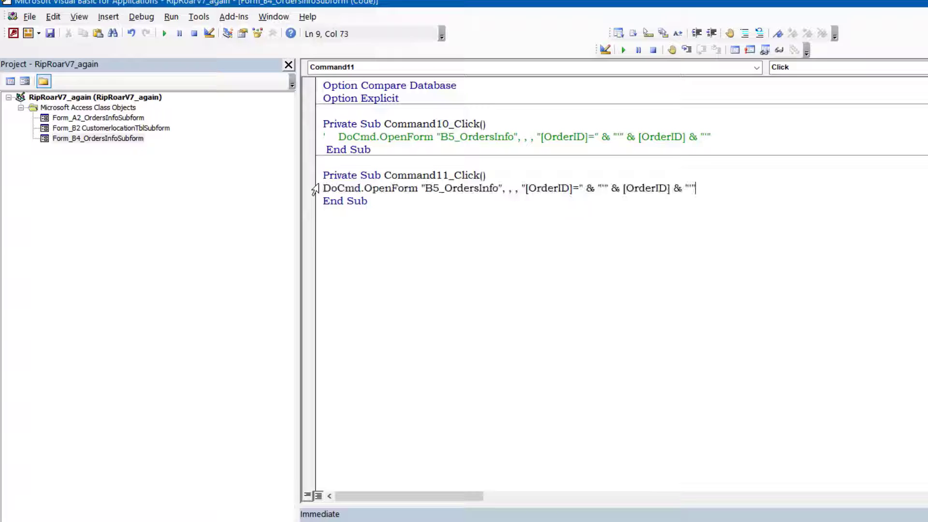
left_click(324, 188)
key("Tab")
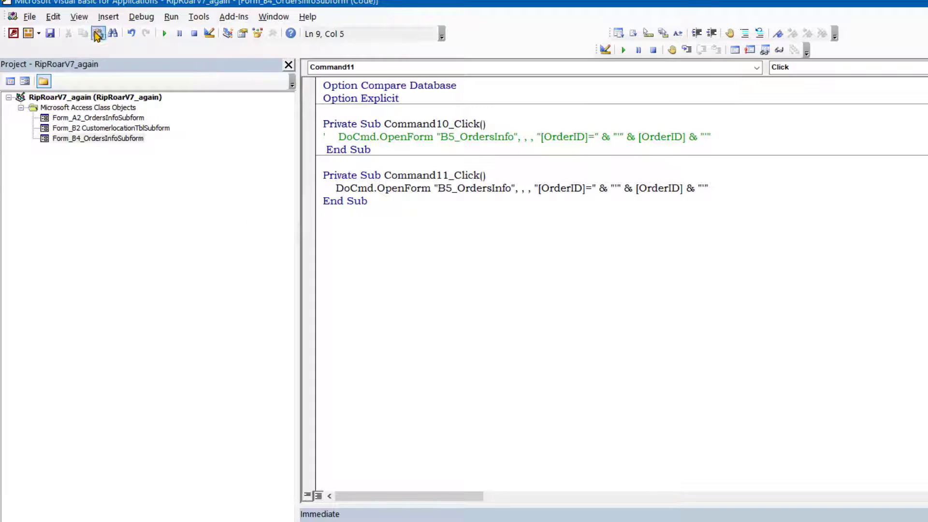
left_click(51, 34)
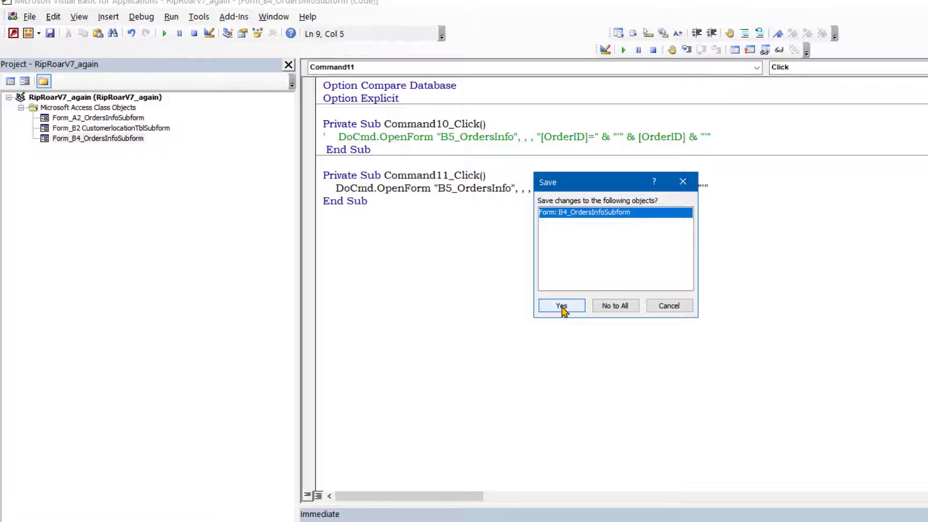
left_click(560, 306)
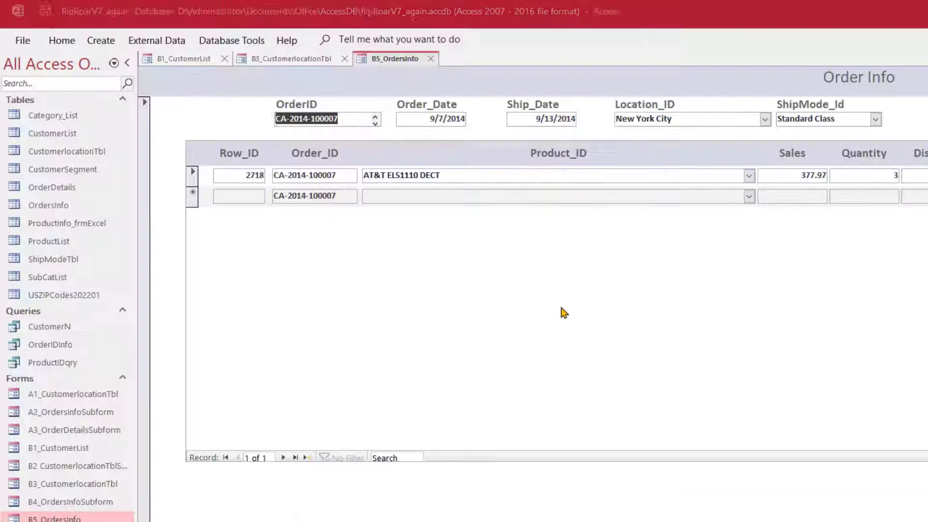
Step: Return to B3_CustomerlocationTbl and open the order details of the Round Rock order to retest the button
left_click(317, 58)
right_click(314, 60)
left_click(331, 68)
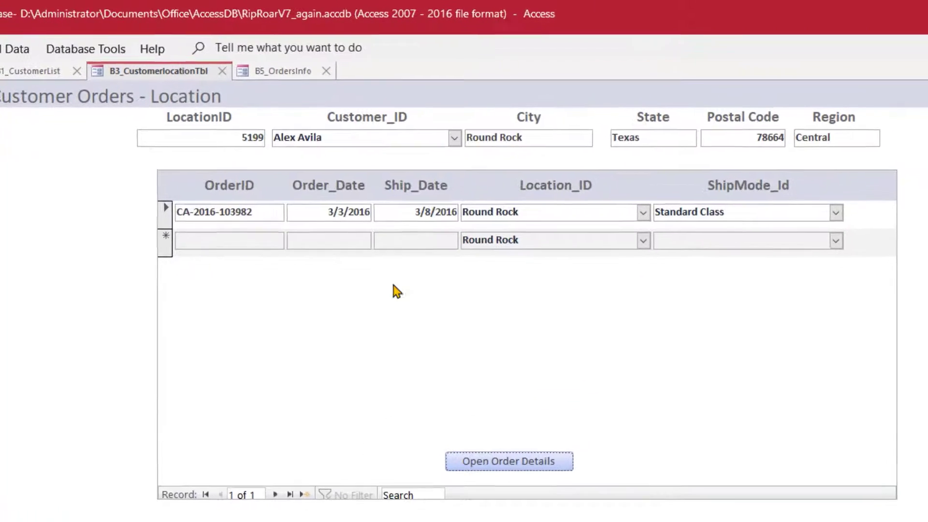
left_click(314, 217)
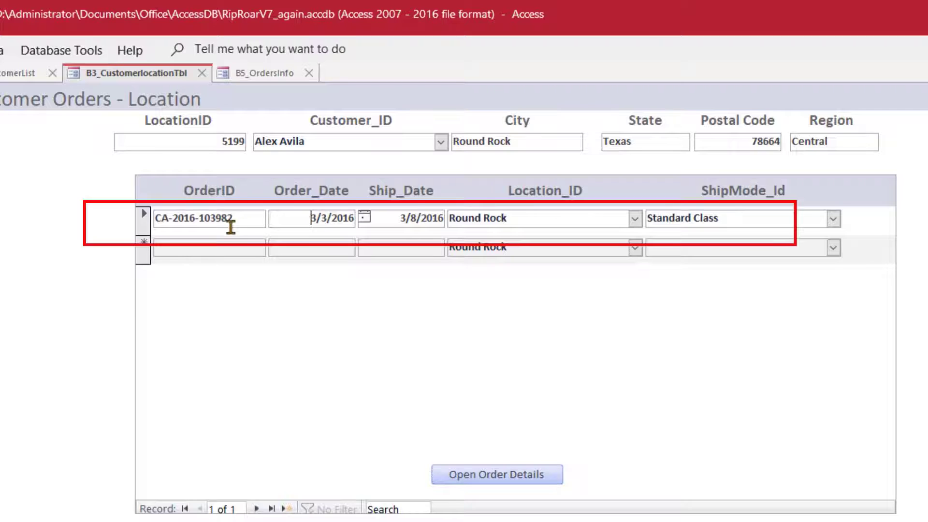
left_click(493, 480)
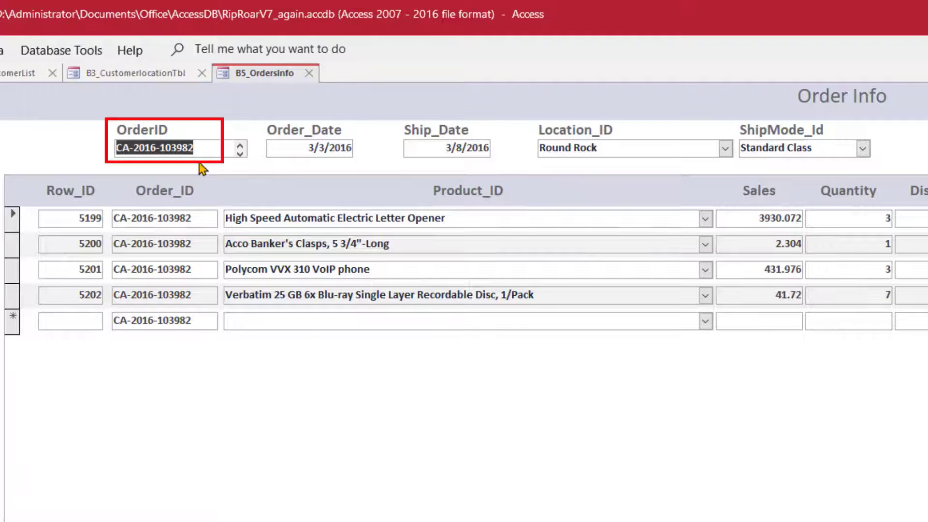
left_click(203, 148)
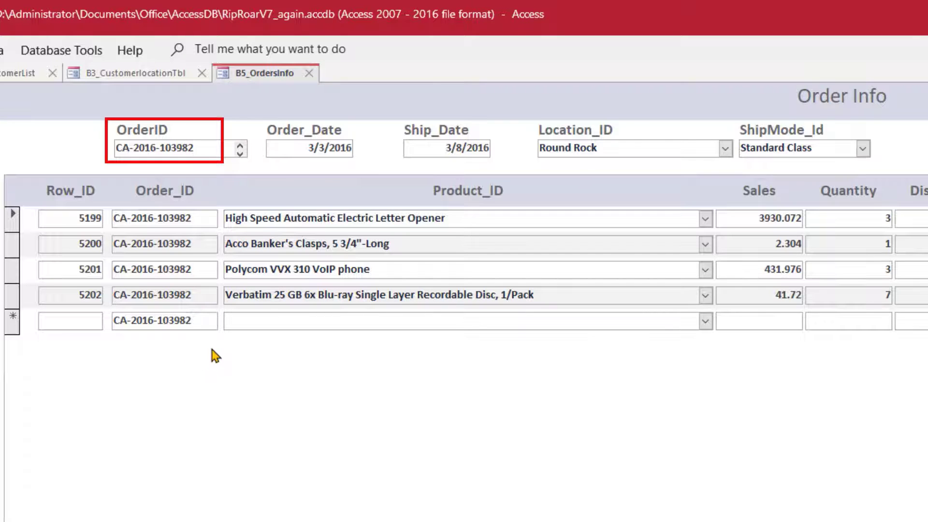
Step: Return to B1_CustomerList and advance to customer record 10
left_click(175, 78)
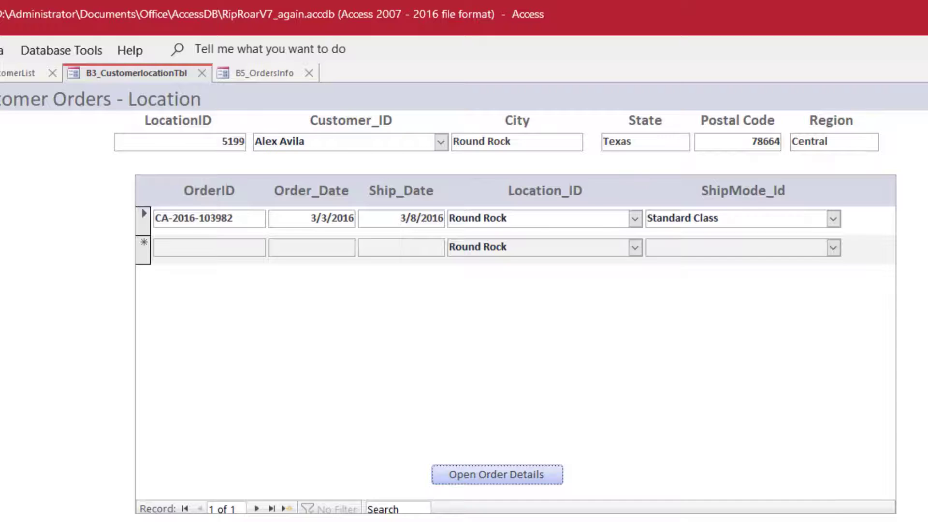
key("ctrl+w")
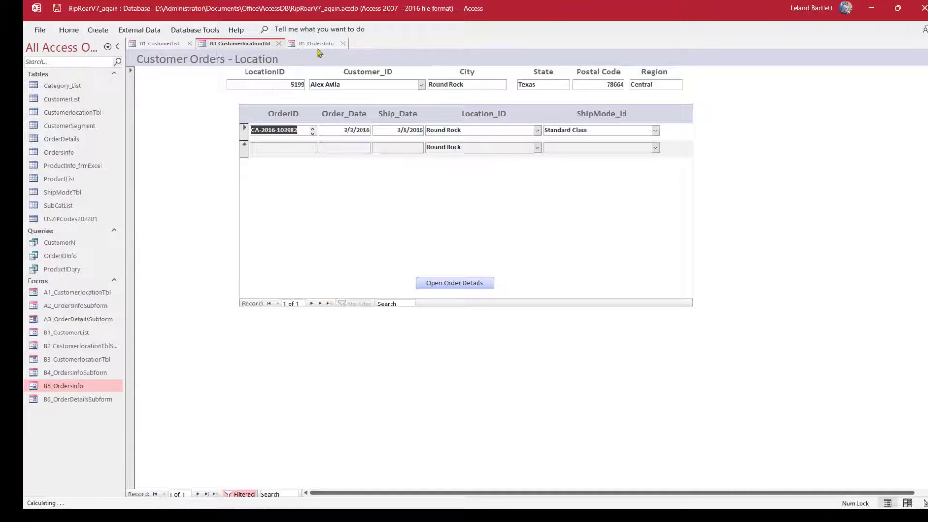
left_click(169, 44)
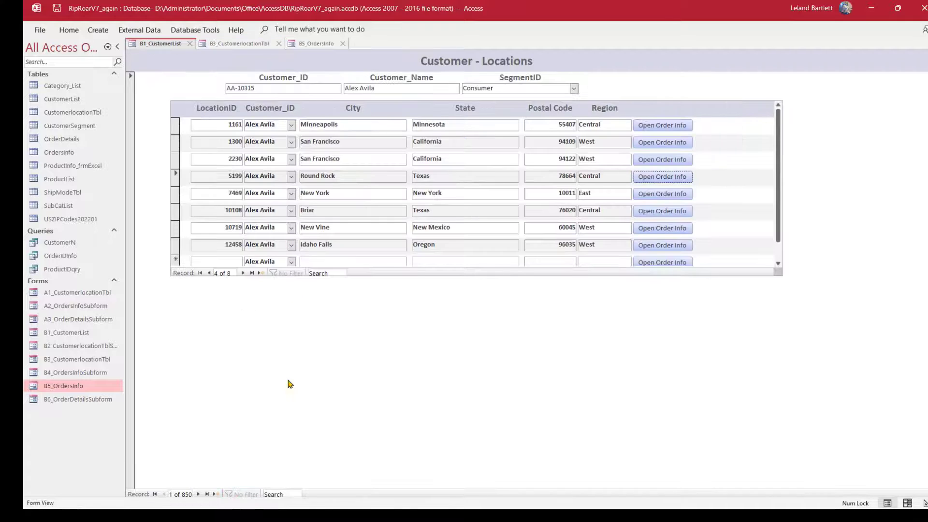
left_click(197, 494)
left_click(198, 493)
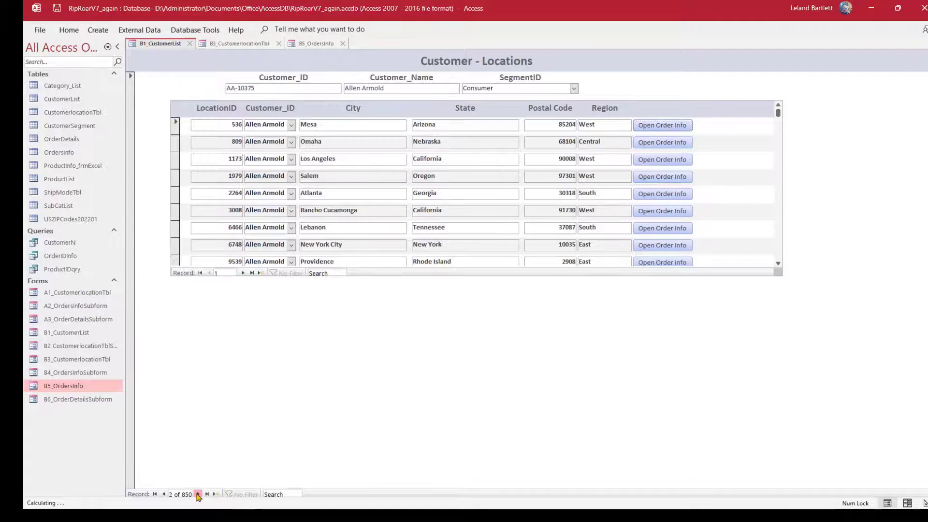
left_click(198, 494)
left_click(197, 494)
left_click(198, 494)
left_click(197, 494)
left_click(198, 494)
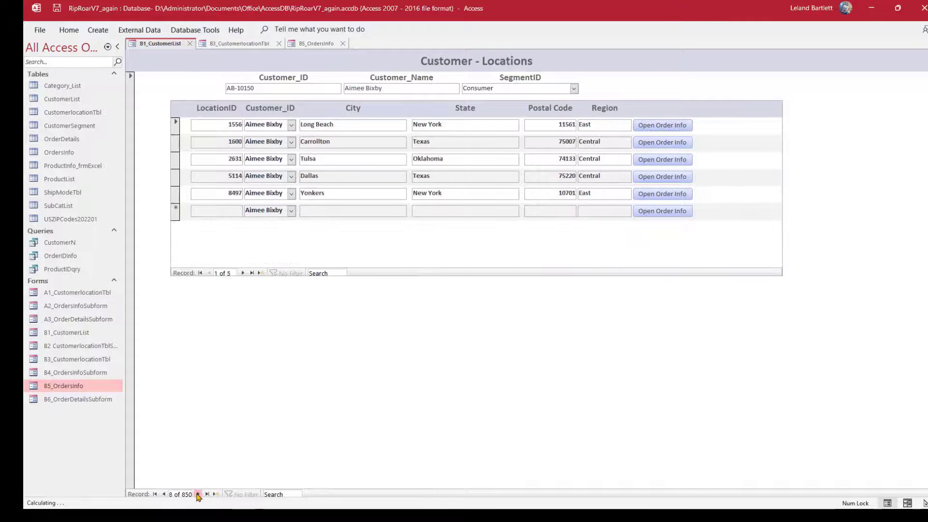
left_click(198, 494)
left_click(198, 494)
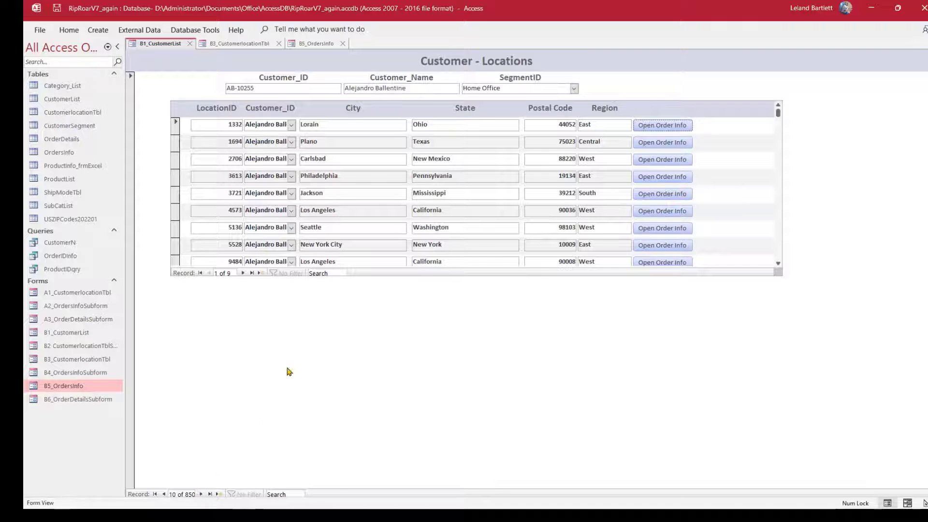
Step: Open the order info for the customer's Lorain, Ohio location, followed by its order details
left_click(358, 125)
left_click(647, 126)
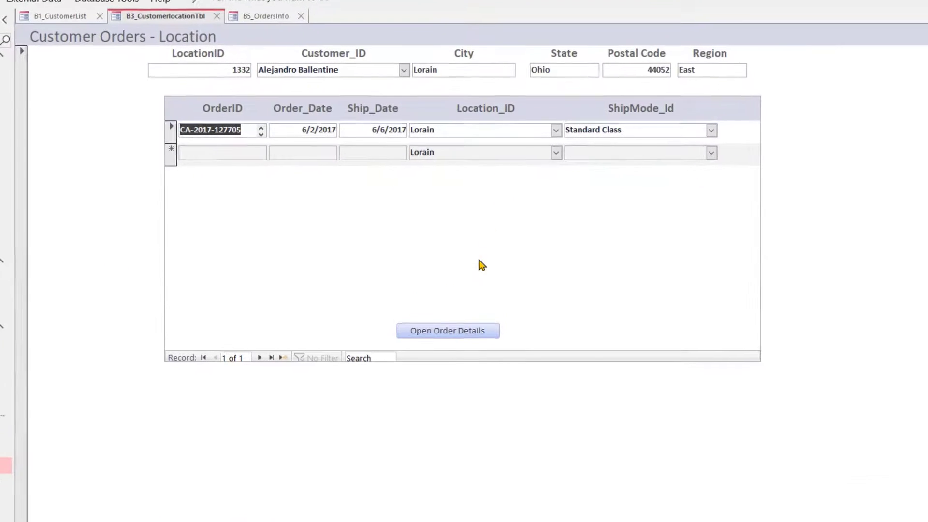
left_click(461, 336)
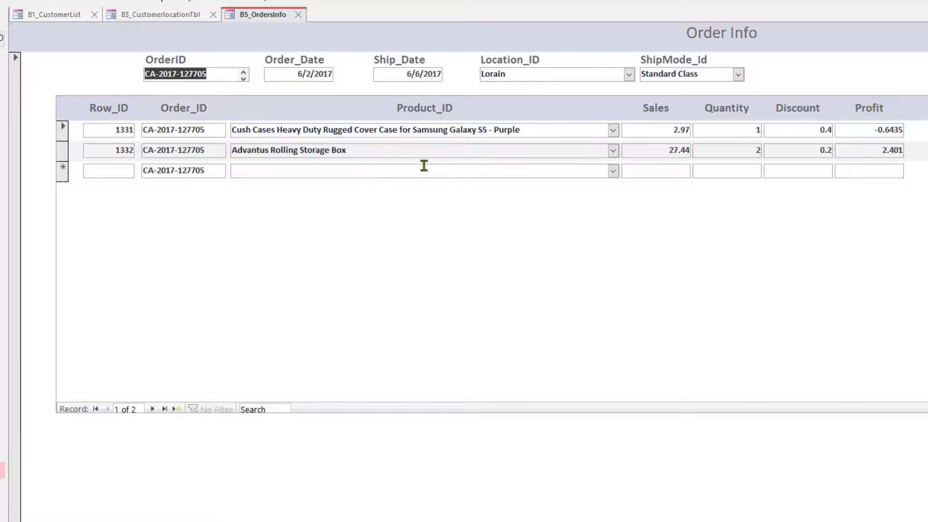
Step: Review the Lorain location's order in B3_CustomerlocationTbl alongside the customer's locations in B1_CustomerList
left_click(185, 14)
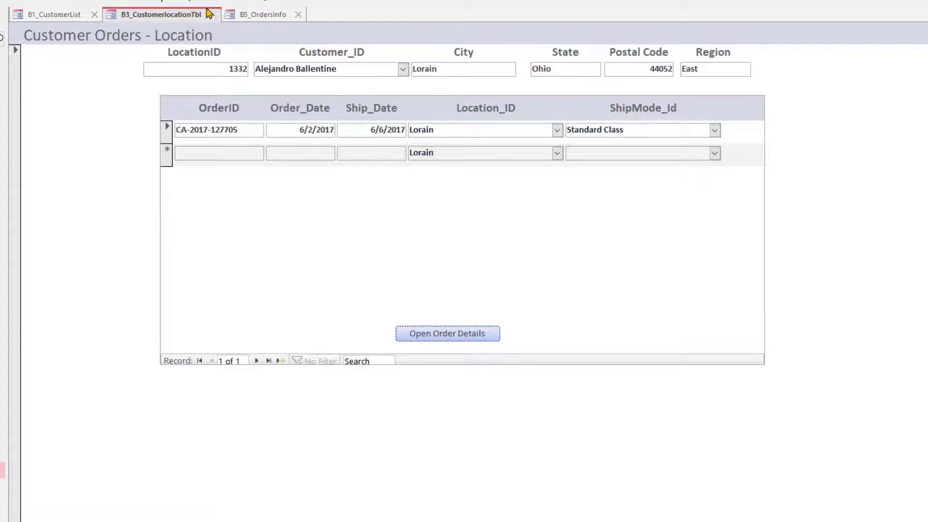
left_click(65, 15)
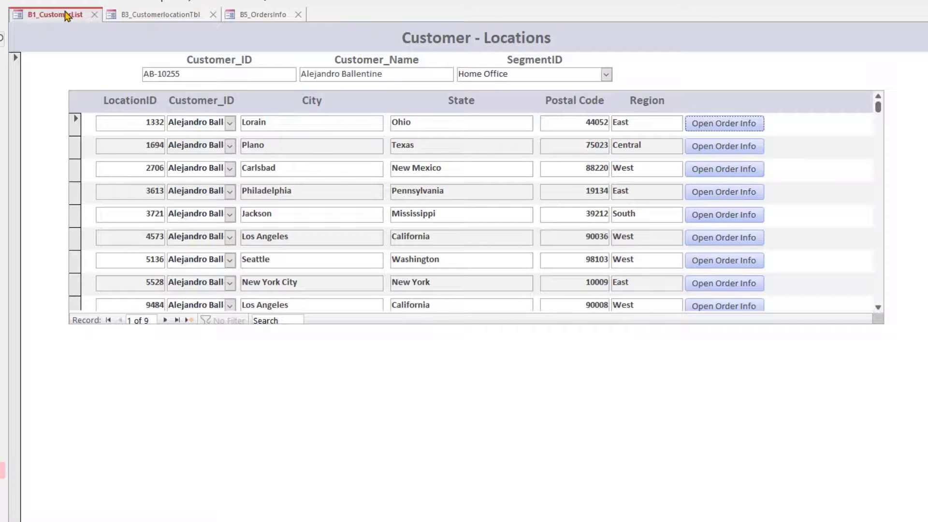
left_click(166, 14)
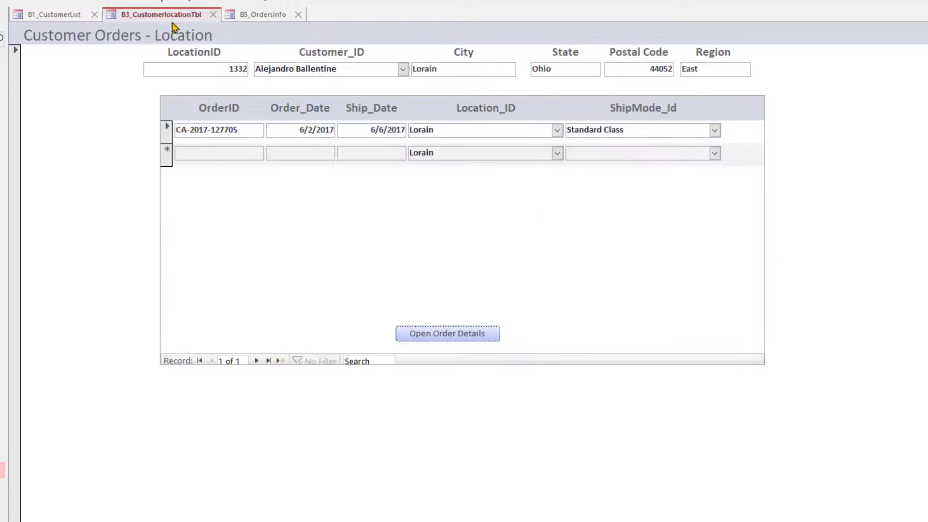
left_click(299, 130)
Step: Switch back to B1_CustomerList and page forward through several more customer records
left_click(62, 14)
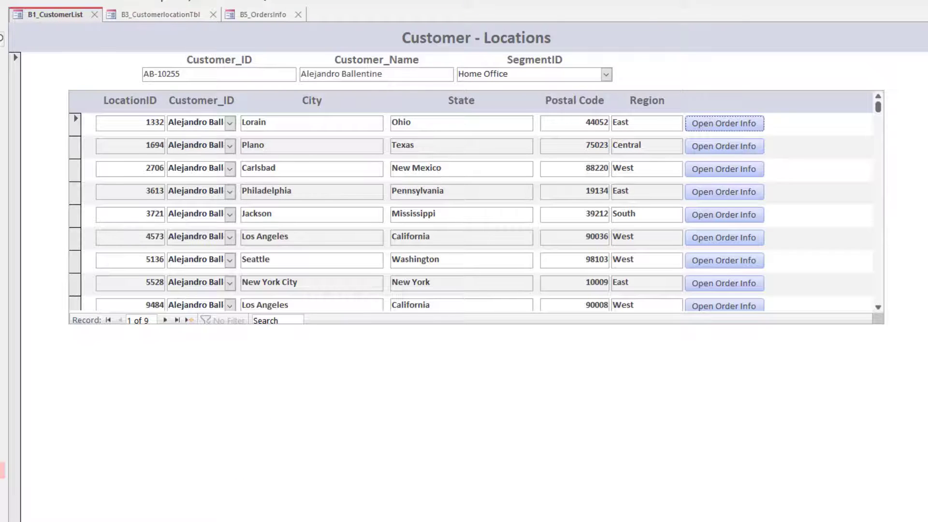
key("Page_Down")
key("Page_Down")
key("Page_Down")
key("Page_Down")
key("Page_Down")
key("Page_Down")
key("Page_Down")
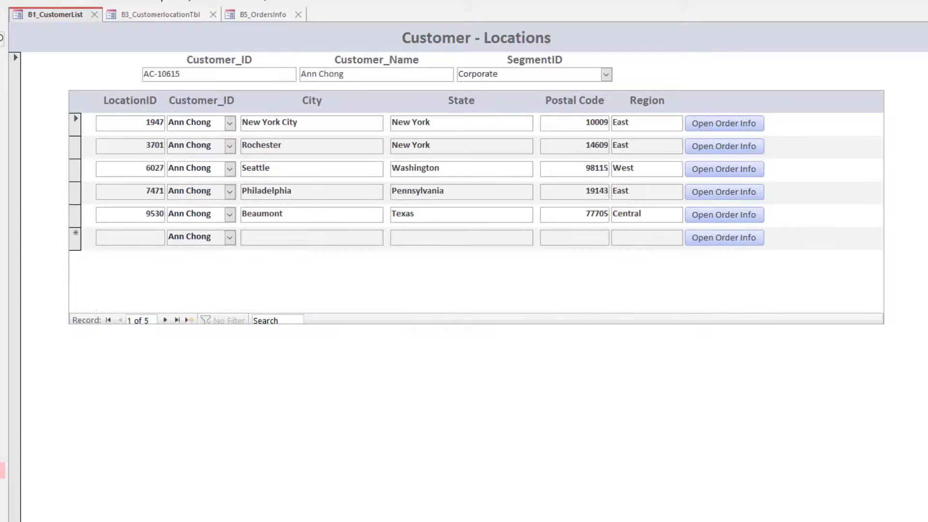
Step: Advance one customer record, open B1_CustomerList in Design View, and check it against the B3_CustomerlocationTbl form
key("Page_Down")
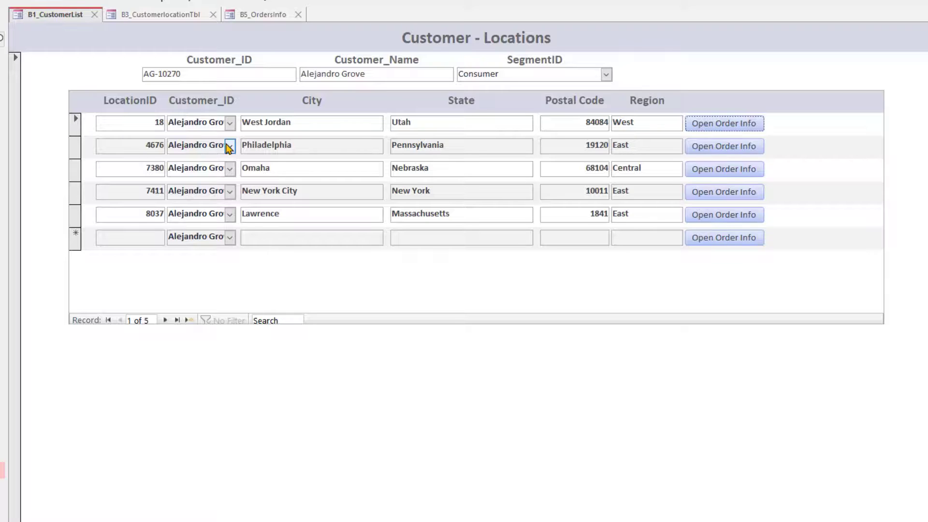
right_click(54, 15)
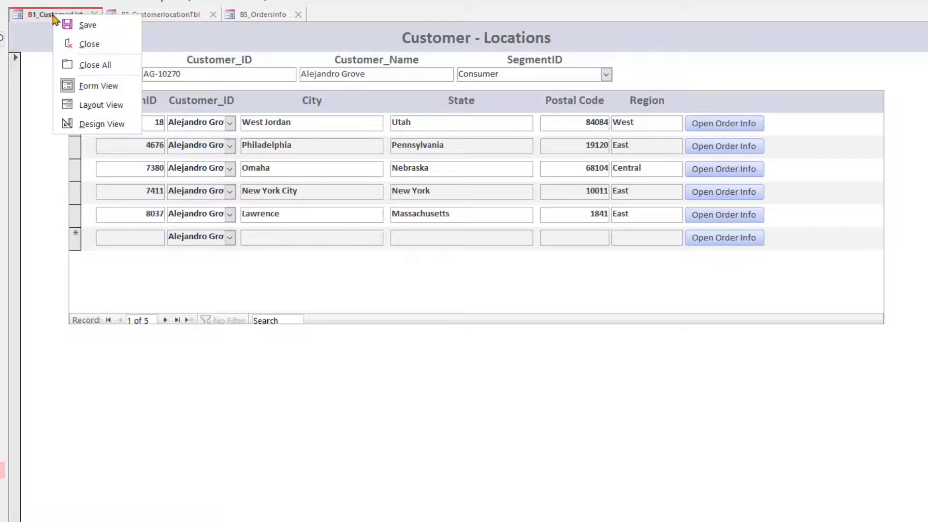
left_click(74, 123)
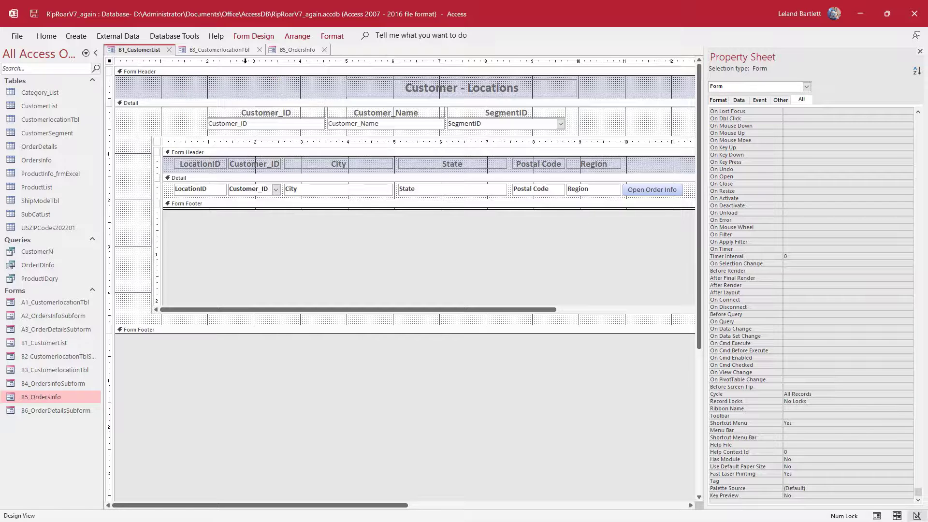
left_click(209, 51)
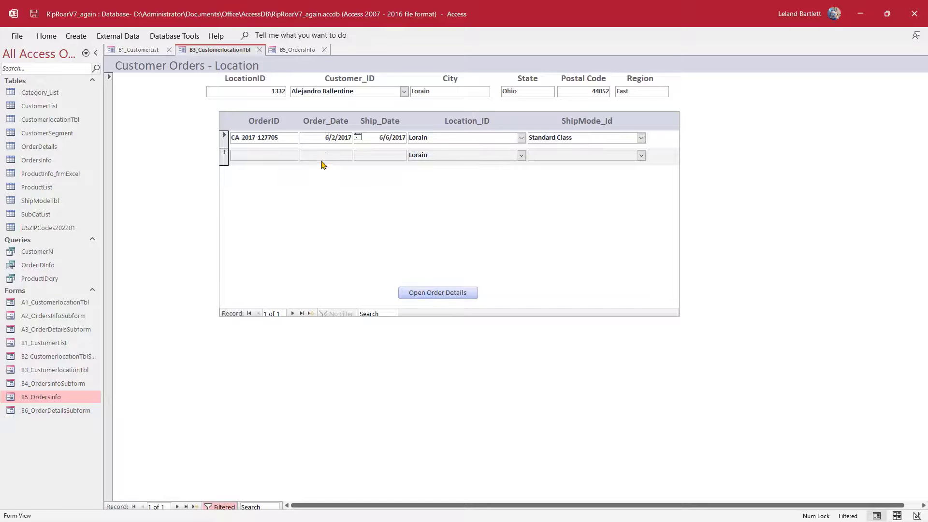
left_click(161, 52)
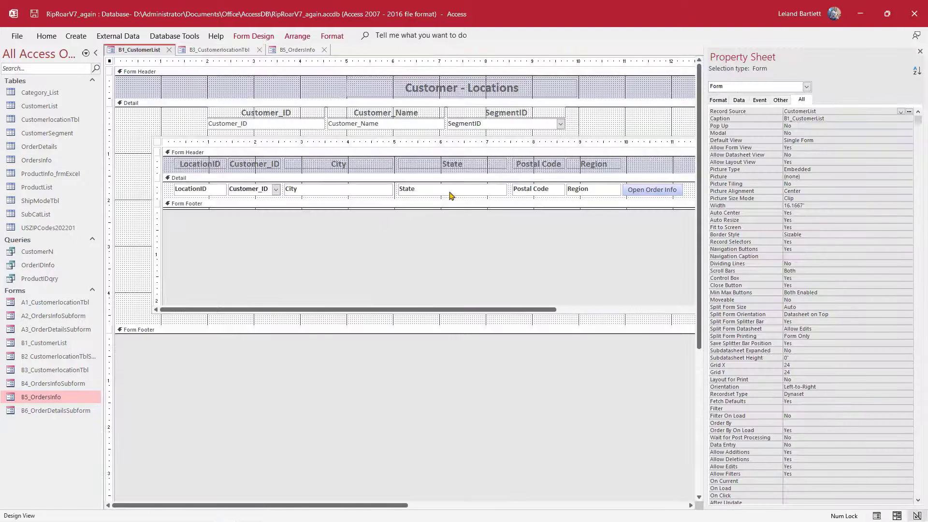
Step: Save the B1_CustomerList form and return it to Form View
right_click(160, 50)
left_click(174, 57)
right_click(154, 54)
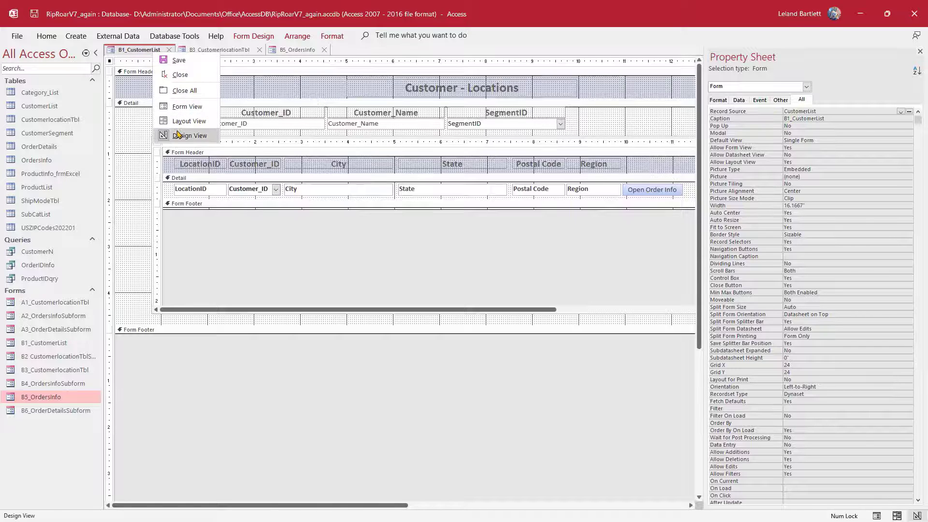
left_click(183, 107)
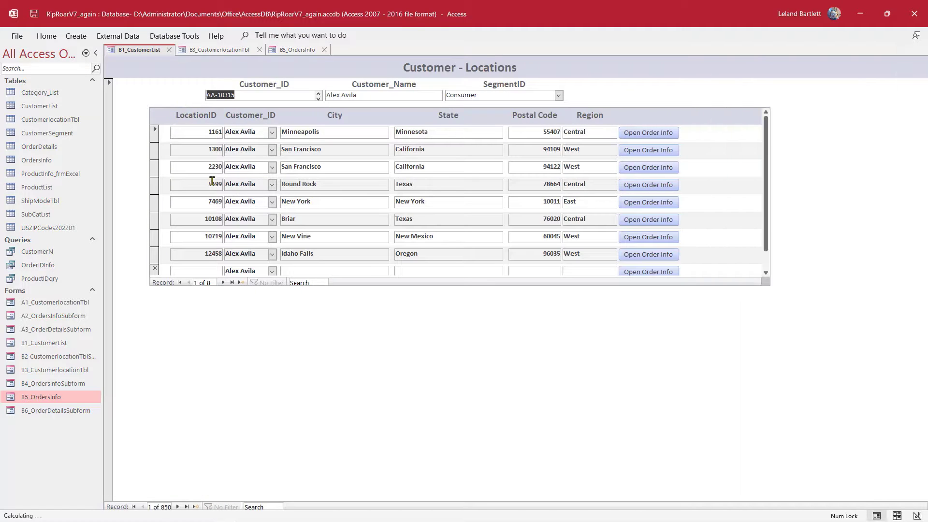
Step: Open the order info for the first customer's New York location and the order details of its third order
left_click(325, 172)
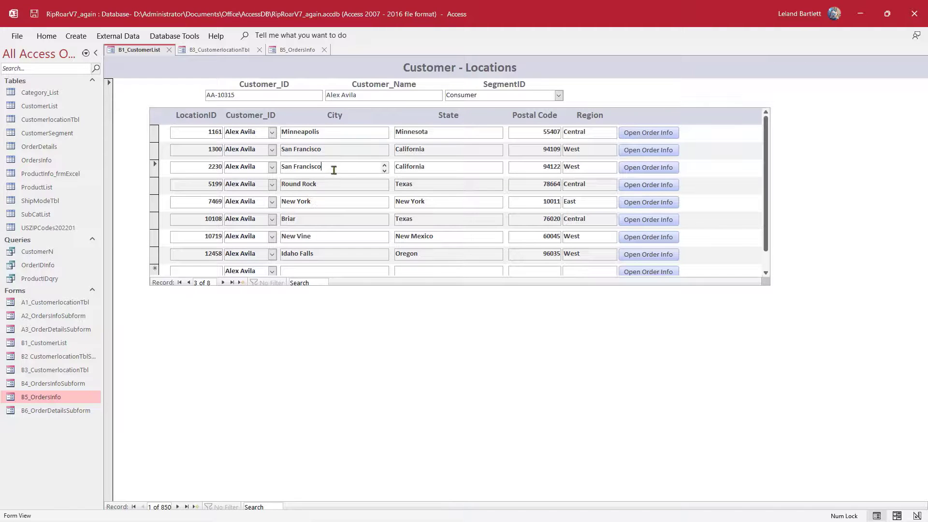
left_click(629, 206)
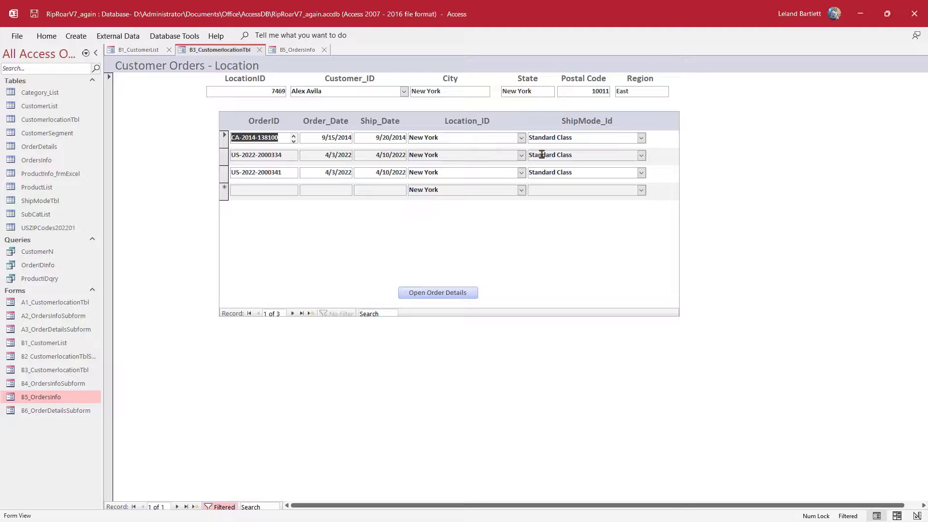
left_click(288, 172)
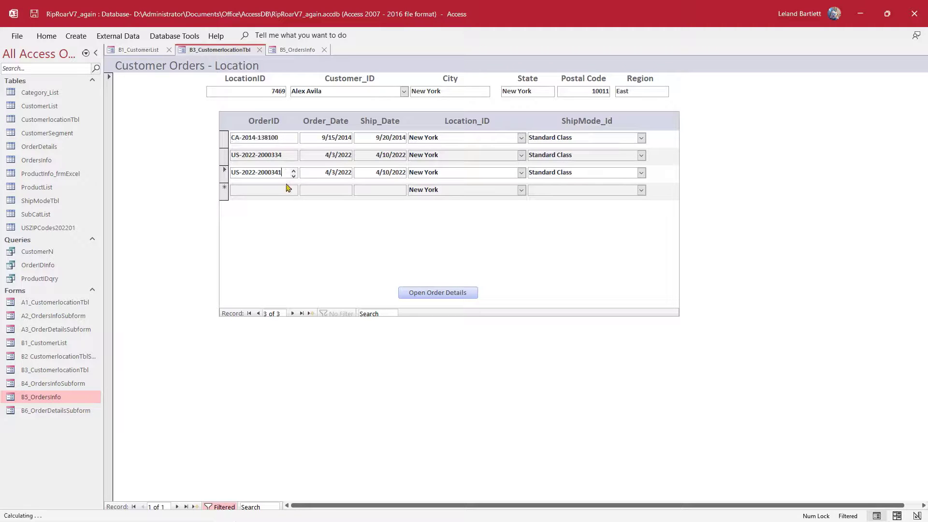
left_click(421, 292)
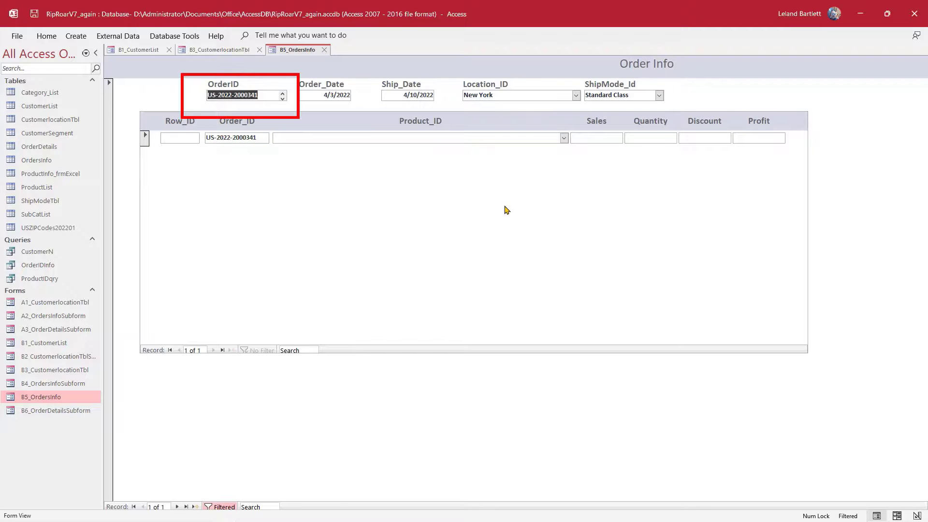